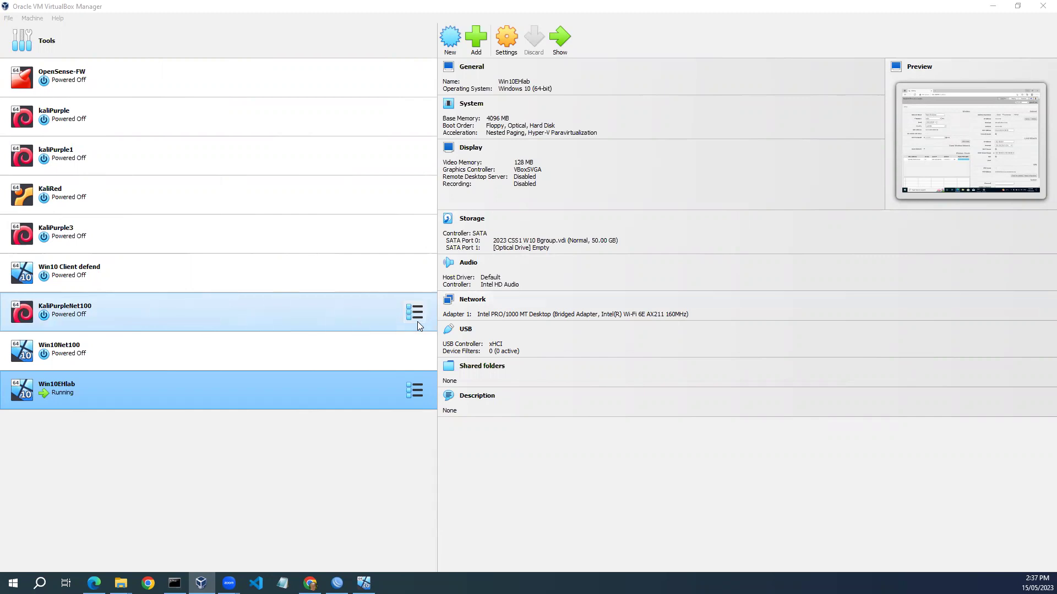
Create a new VM named kaliEHlab stored in D:\2023\VMs\EthicalHacking\kali.
left_click(447, 40)
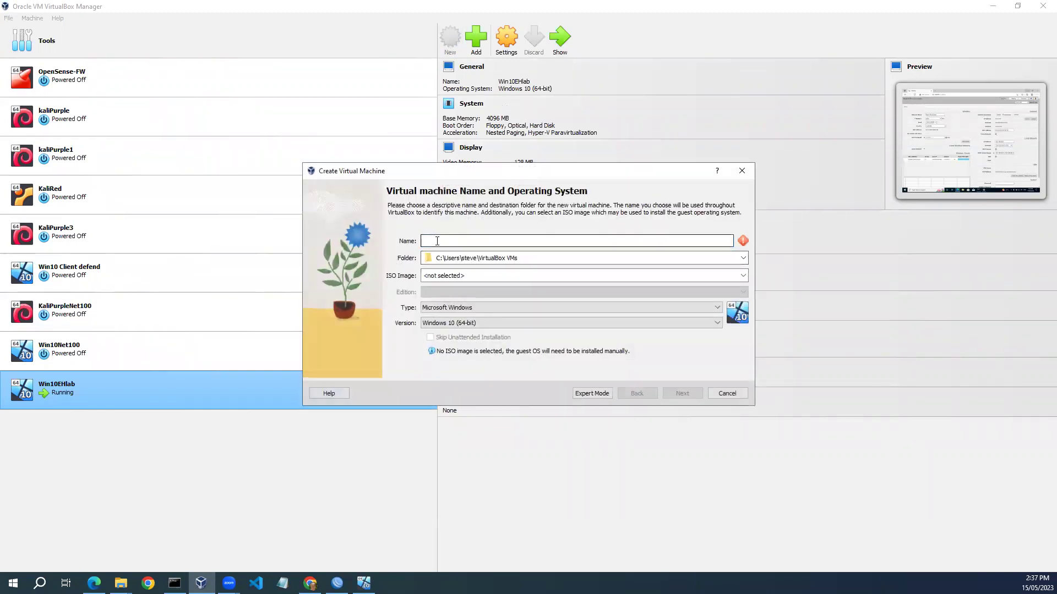
type("kaliEHlab")
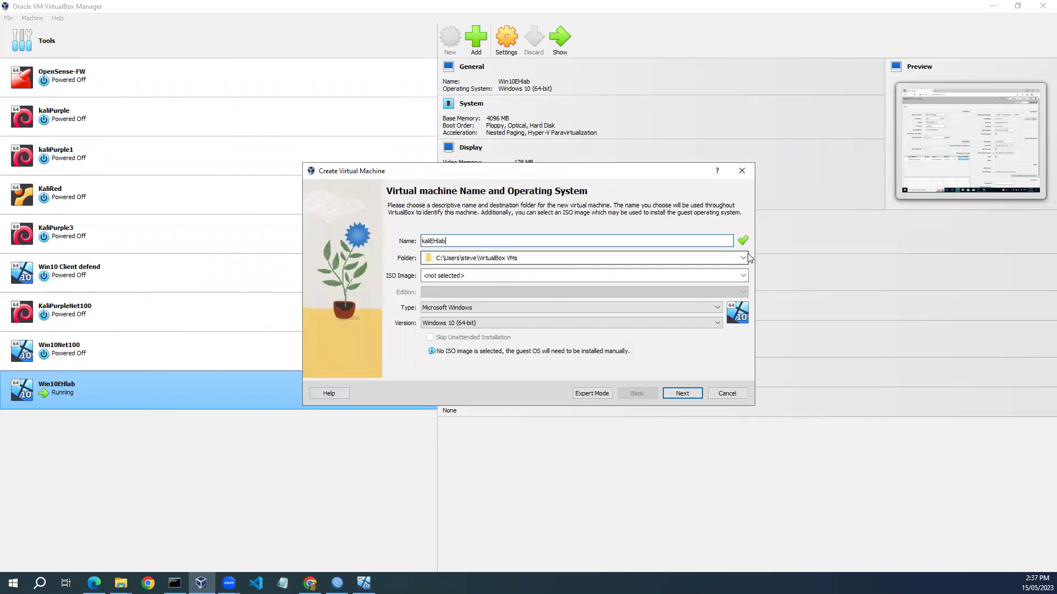
left_click(743, 258)
left_click(730, 281)
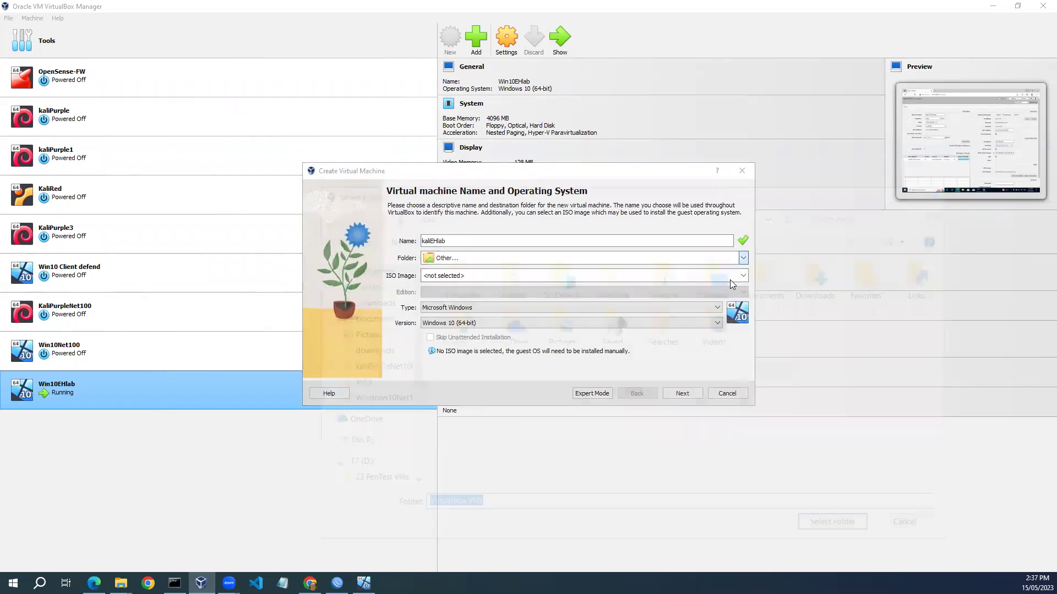
left_click_drag(410, 360, 412, 416)
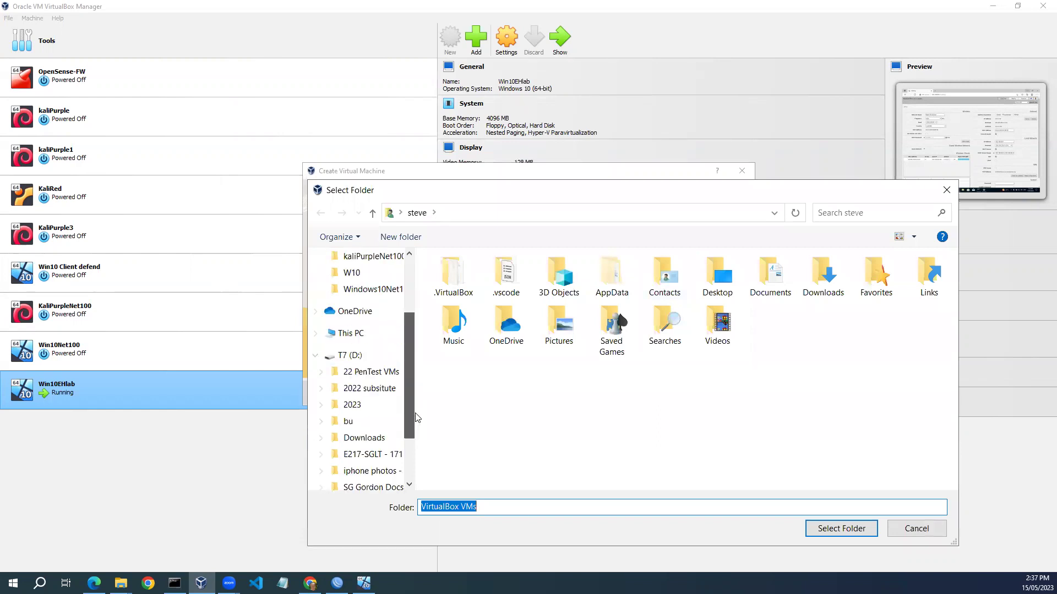
left_click(359, 410)
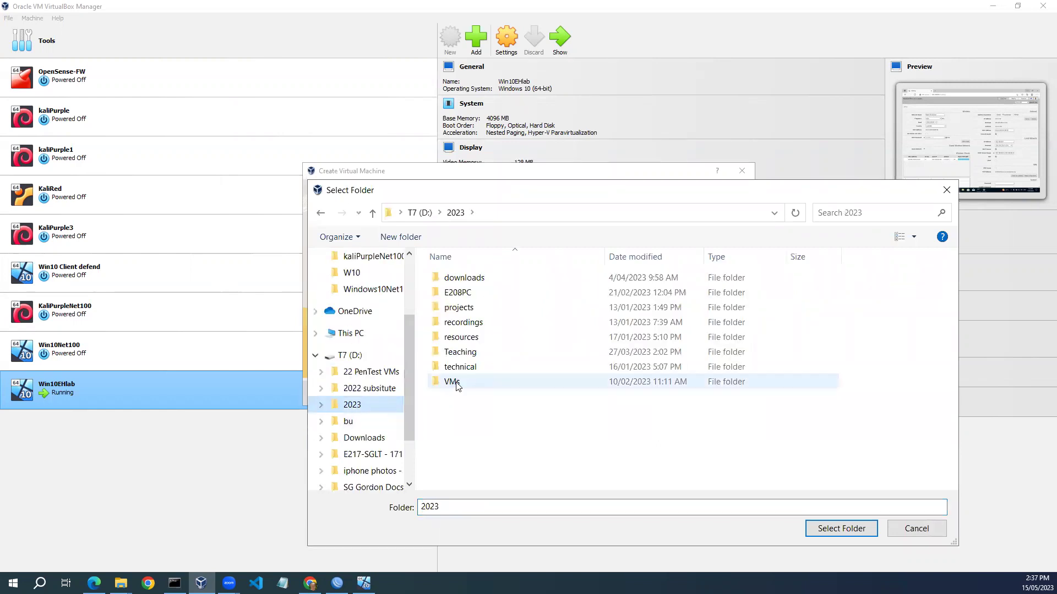
double_click(455, 388)
double_click(462, 413)
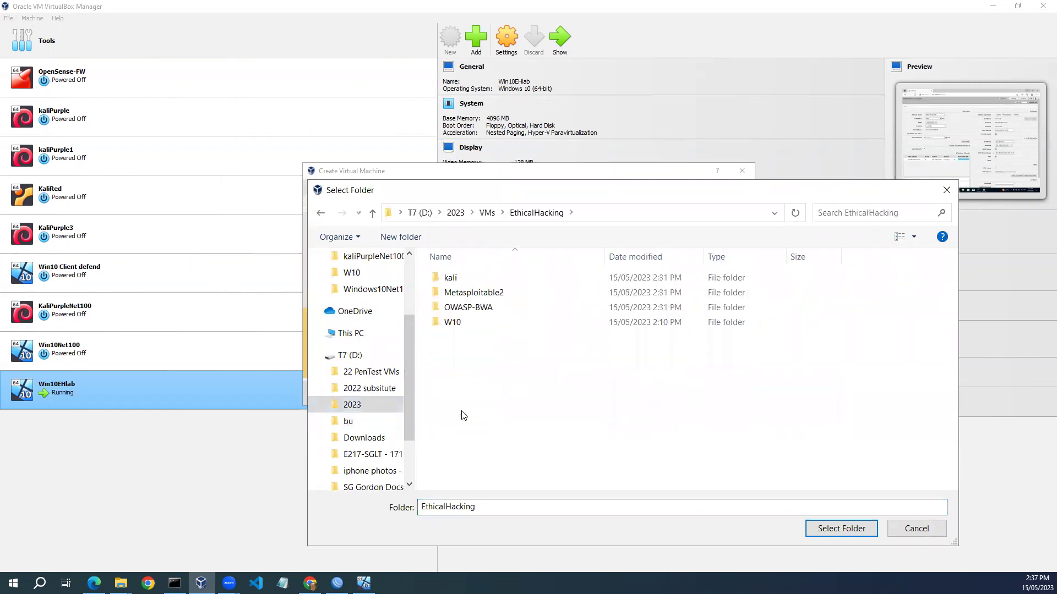
double_click(449, 282)
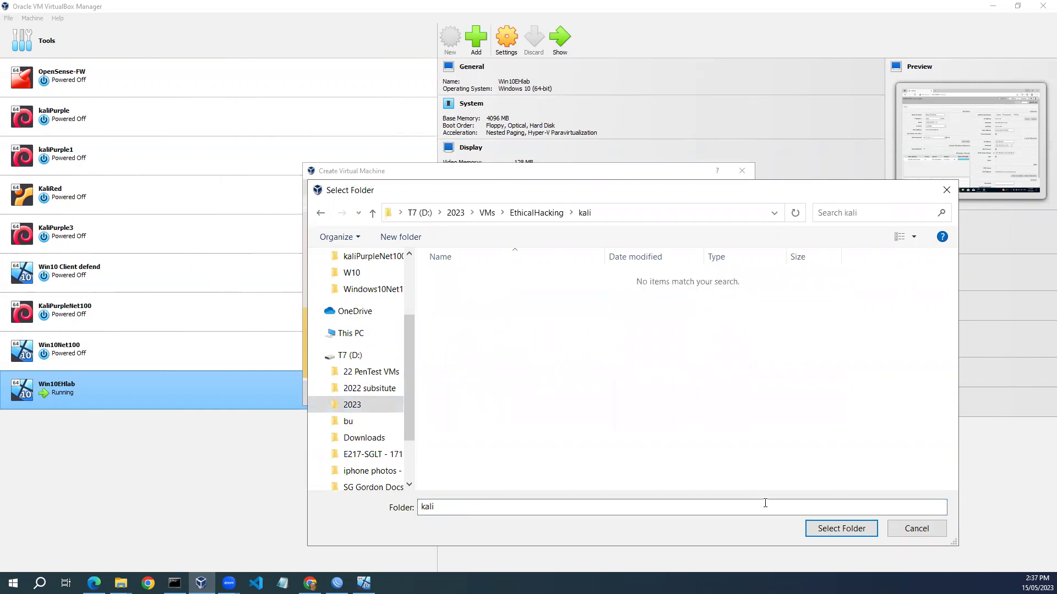
left_click(839, 529)
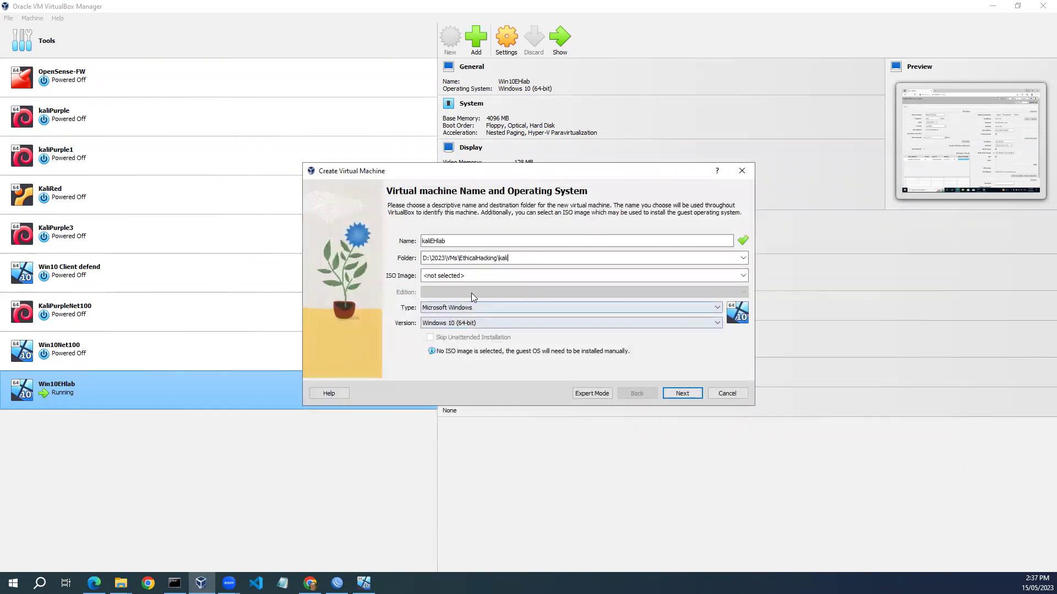
Set the VM type to Linux and version to Debian 11 Bullseye (64-bit).
left_click(713, 308)
left_click(710, 325)
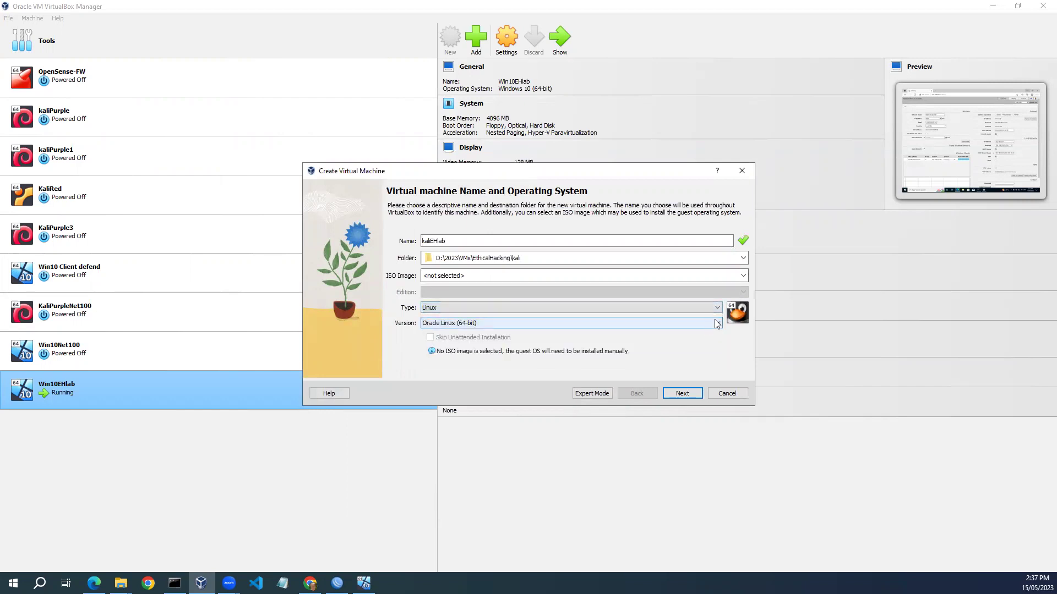
left_click(717, 322)
scroll(693, 361, "up", 2)
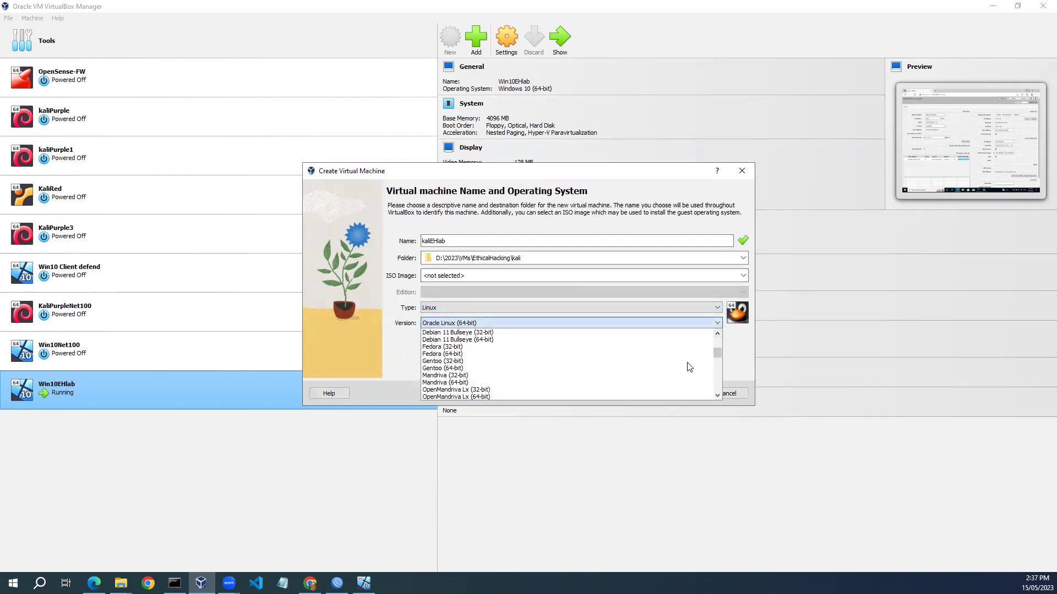
left_click(637, 340)
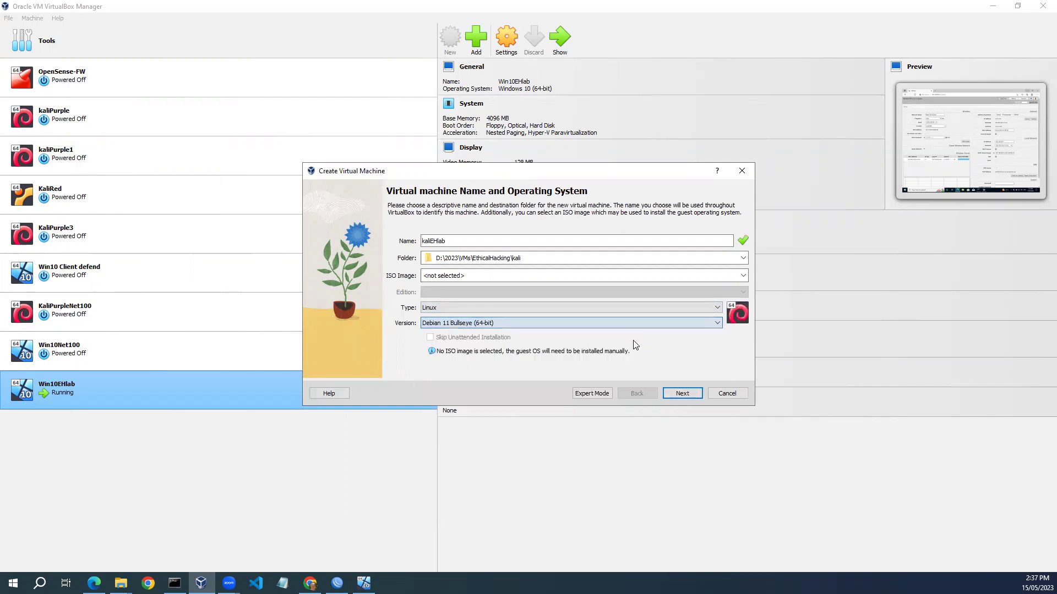
Give the kaliEHlab VM 4096 MB of base memory.
left_click(682, 394)
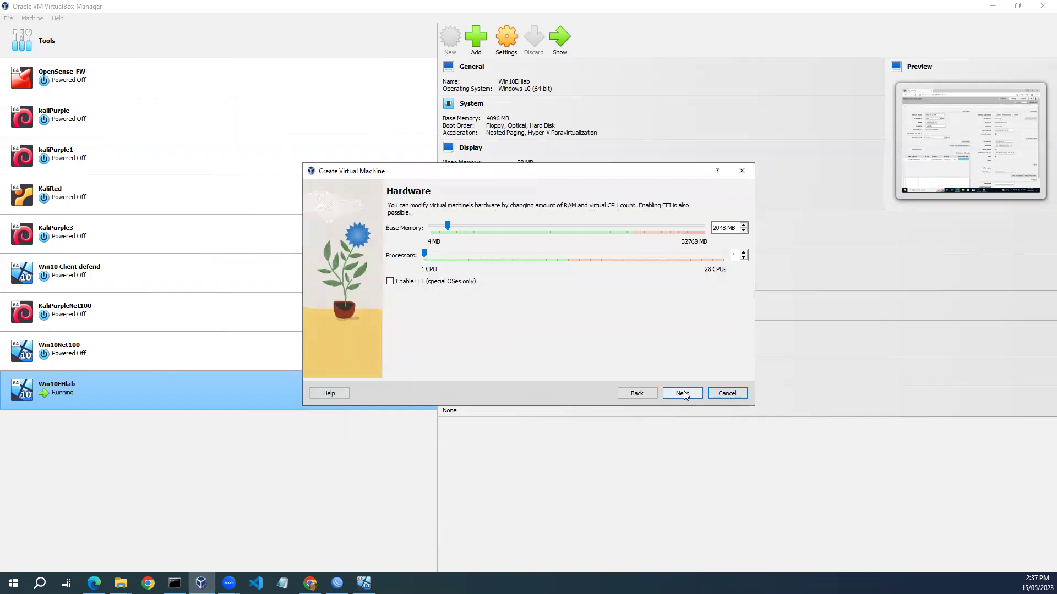
left_click_drag(727, 228, 708, 228)
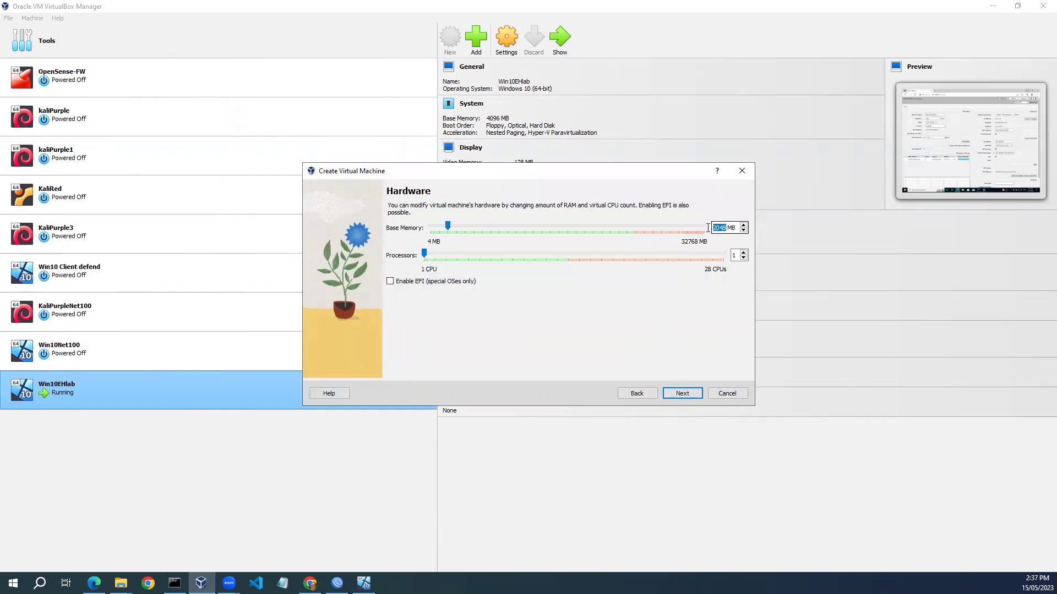
type("4096")
Use the existing kali-linux-2022.3-virtualbox-amd64.vdi disk from the kali folder as its hard disk.
left_click(680, 391)
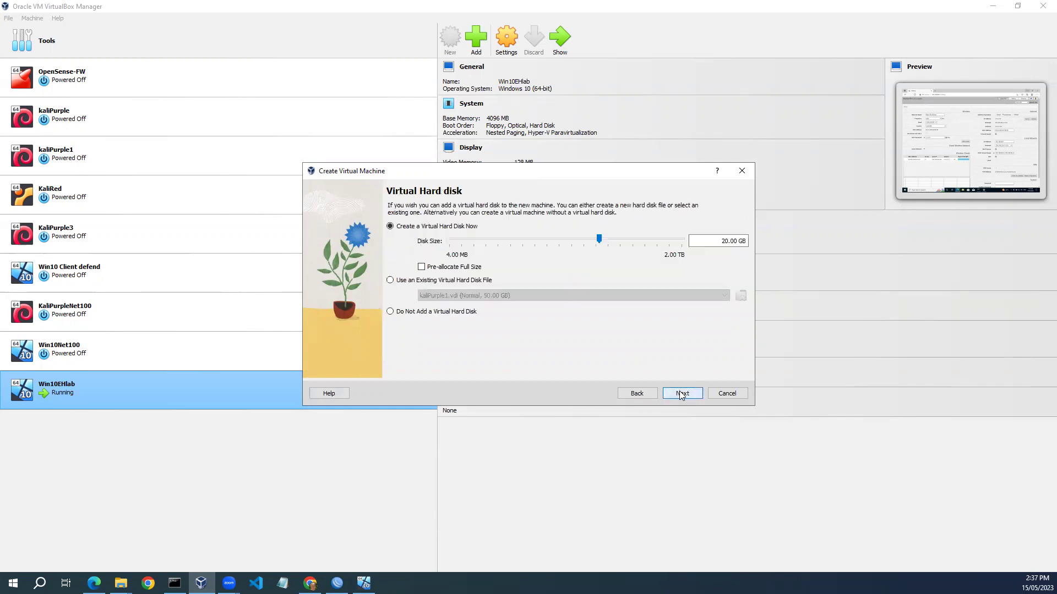
left_click(390, 281)
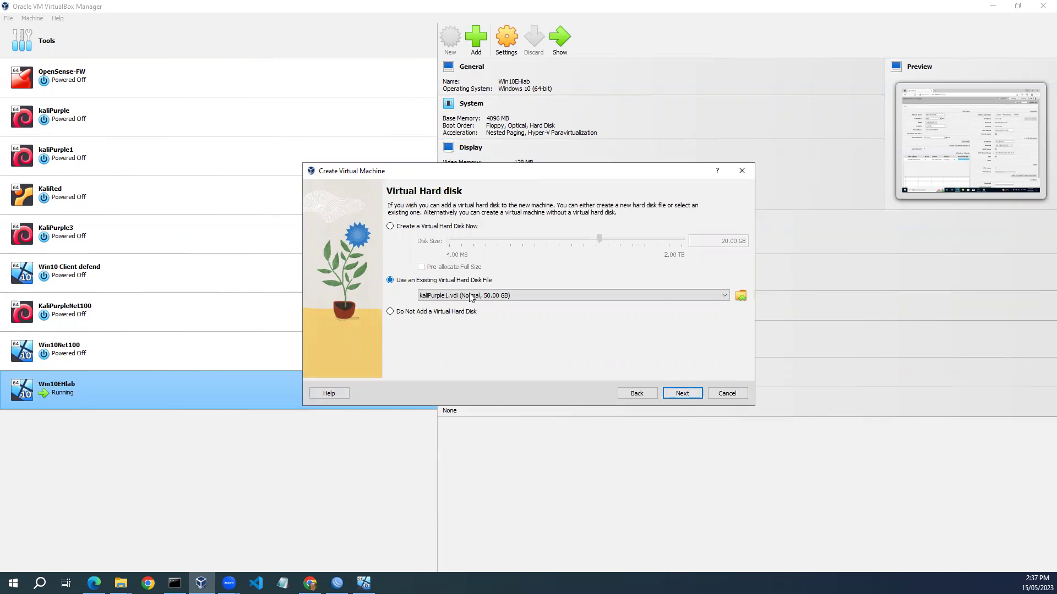
left_click(740, 296)
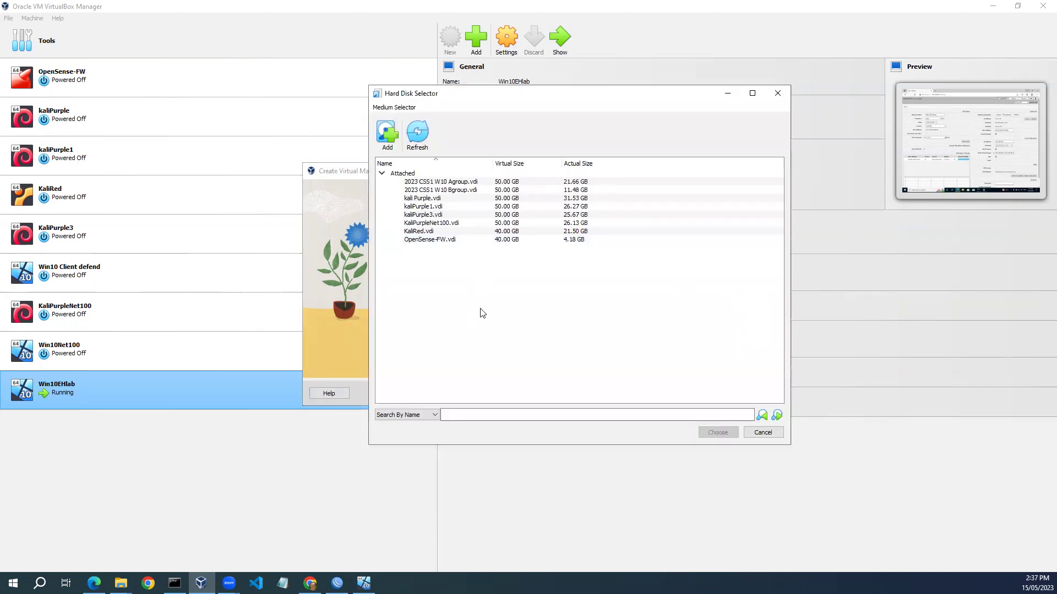
left_click(386, 137)
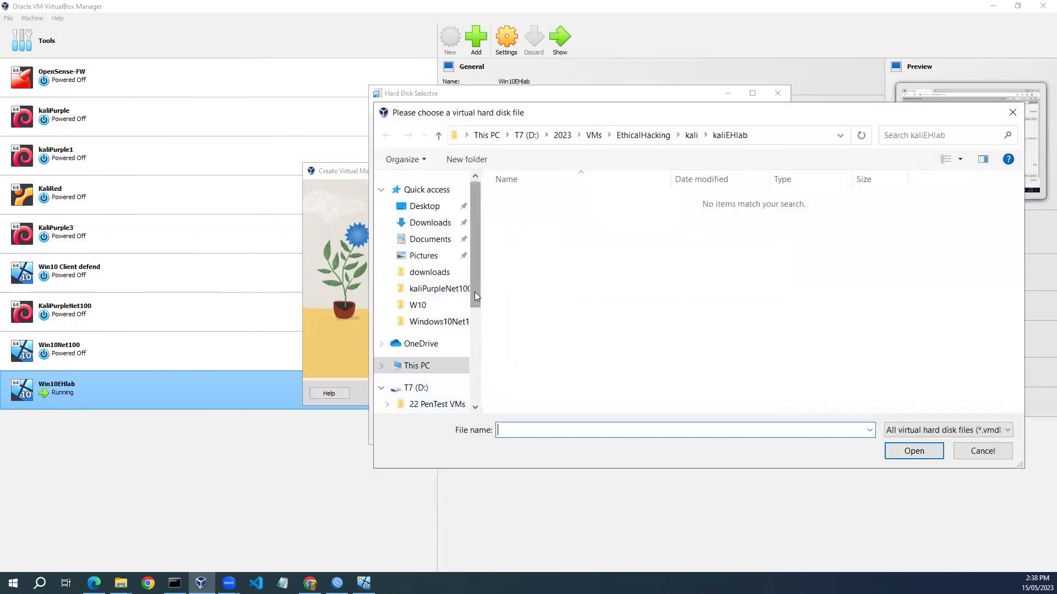
left_click_drag(474, 292, 475, 321)
left_click(418, 361)
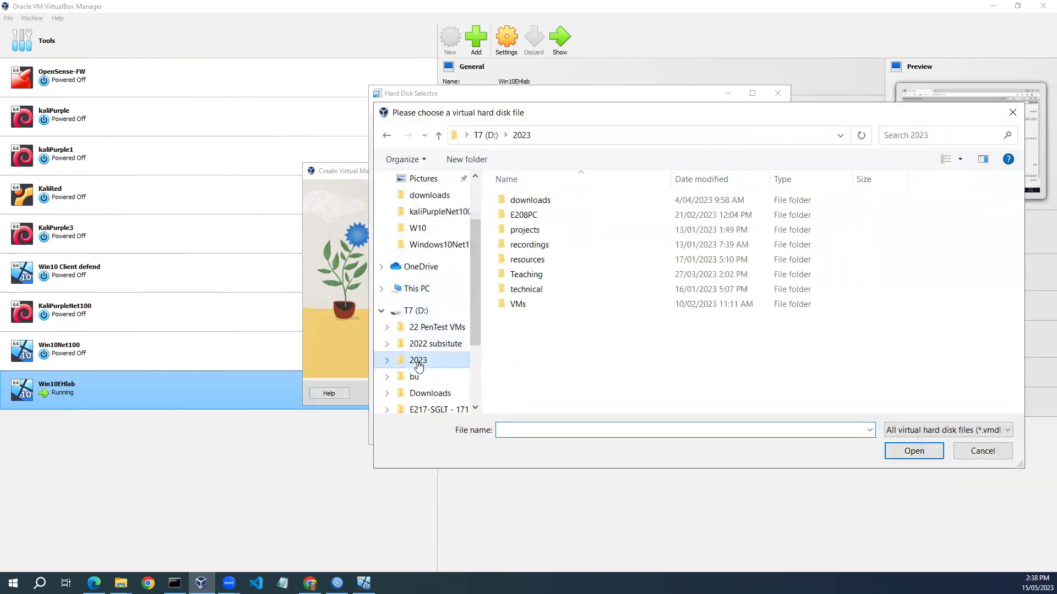
double_click(514, 307)
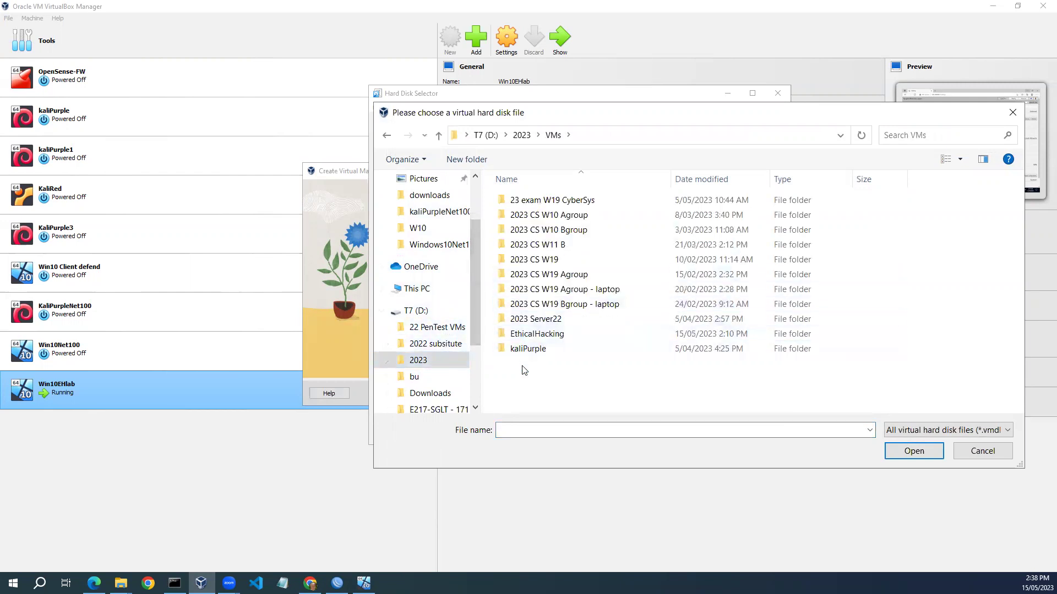
double_click(537, 334)
double_click(517, 201)
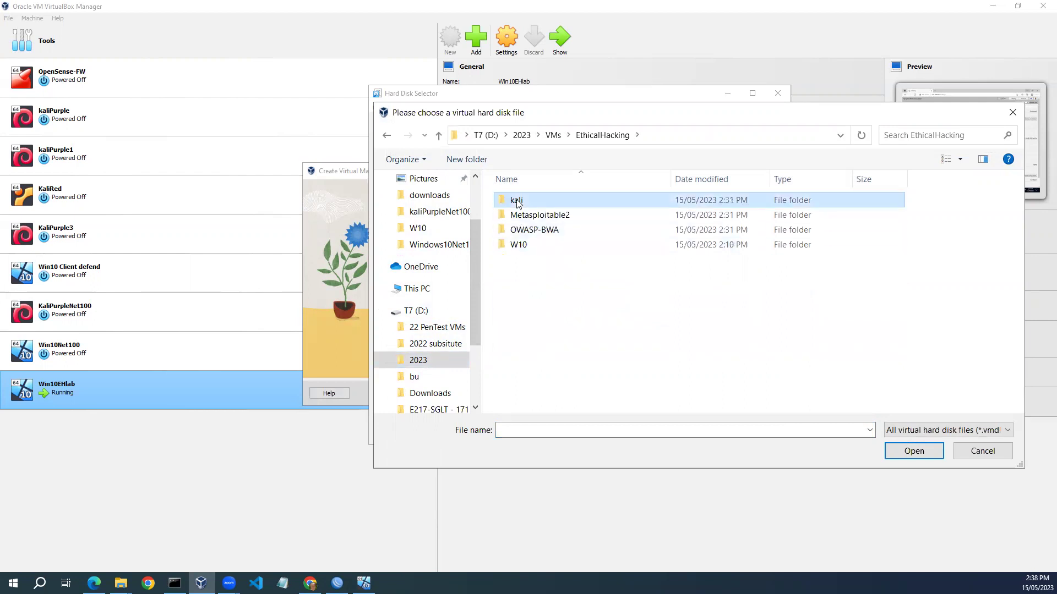
left_click(560, 216)
left_click(895, 448)
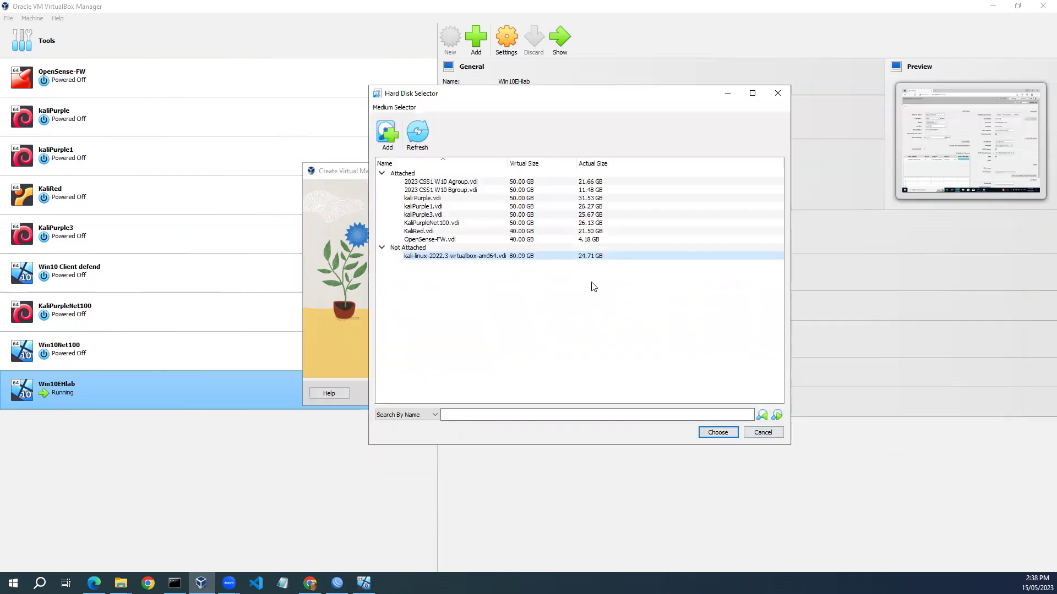
left_click(717, 433)
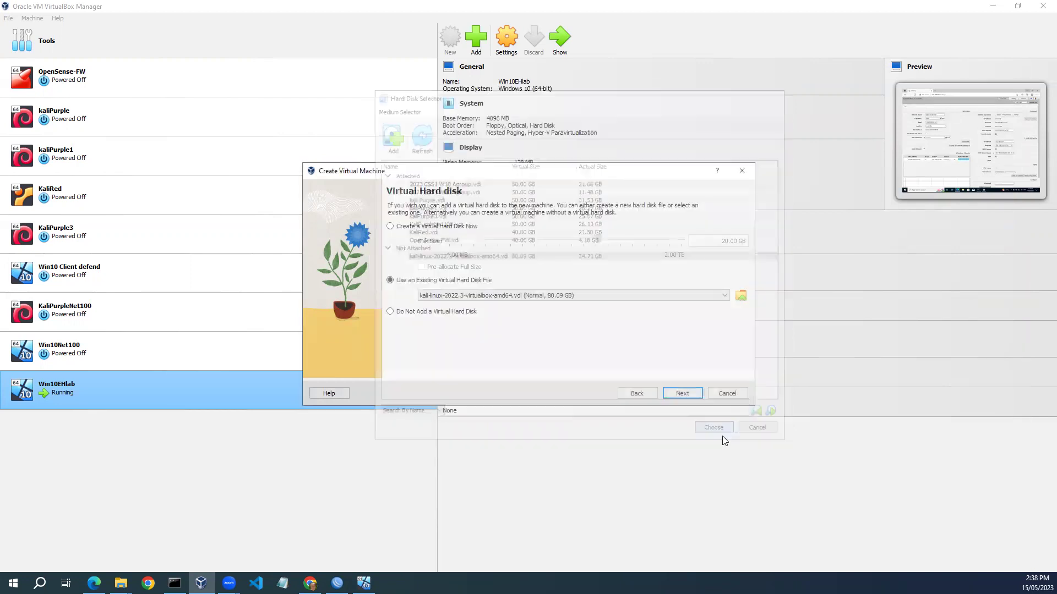
Finish creating kaliEHlab and bridge its network adapter to Intel Wi-Fi 6E AX211 160MHz.
left_click(680, 395)
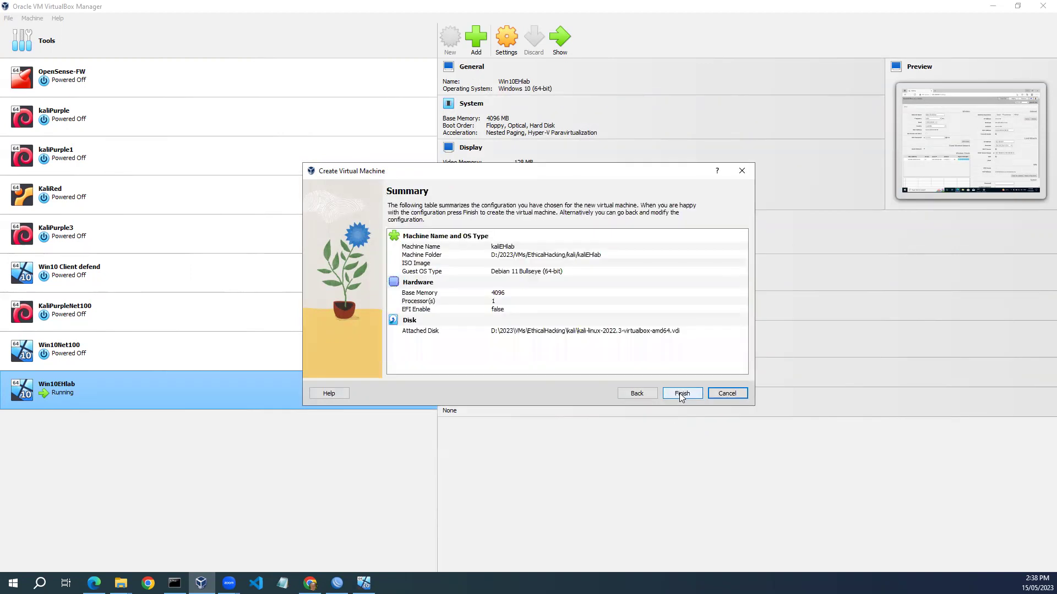
left_click(679, 393)
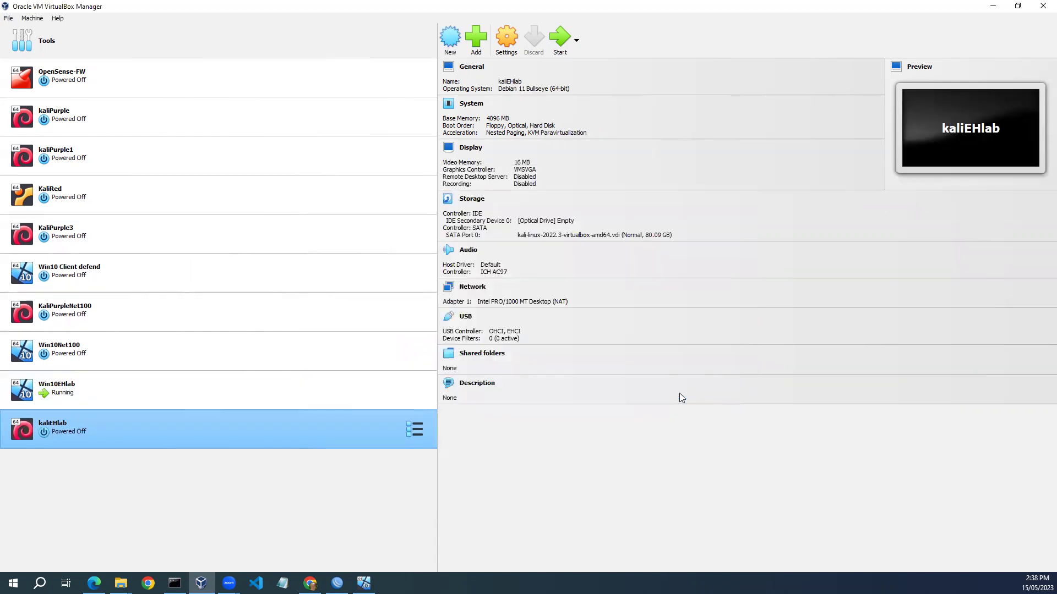
left_click(503, 43)
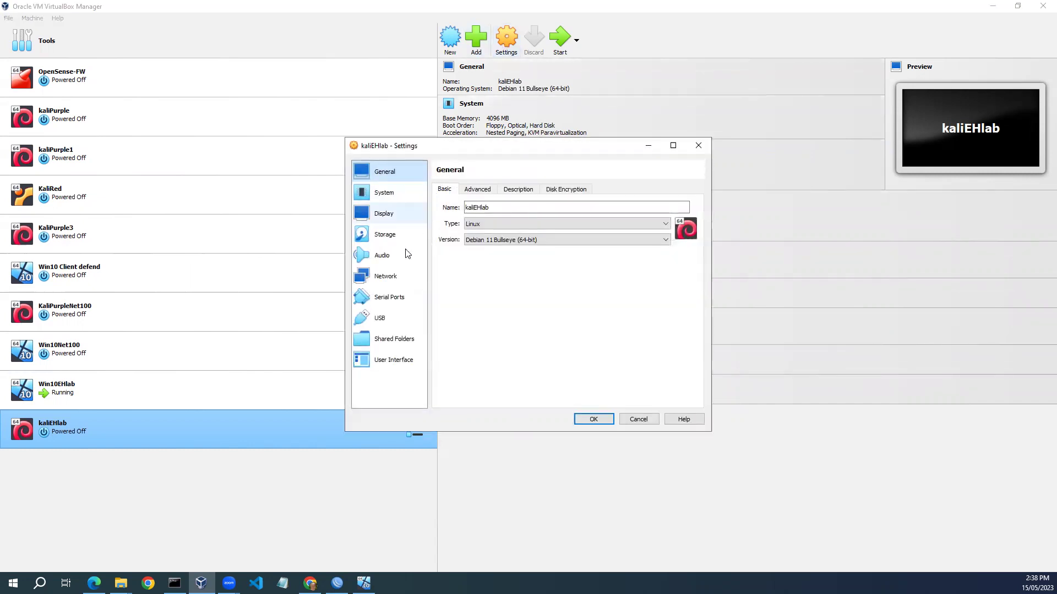
left_click(384, 281)
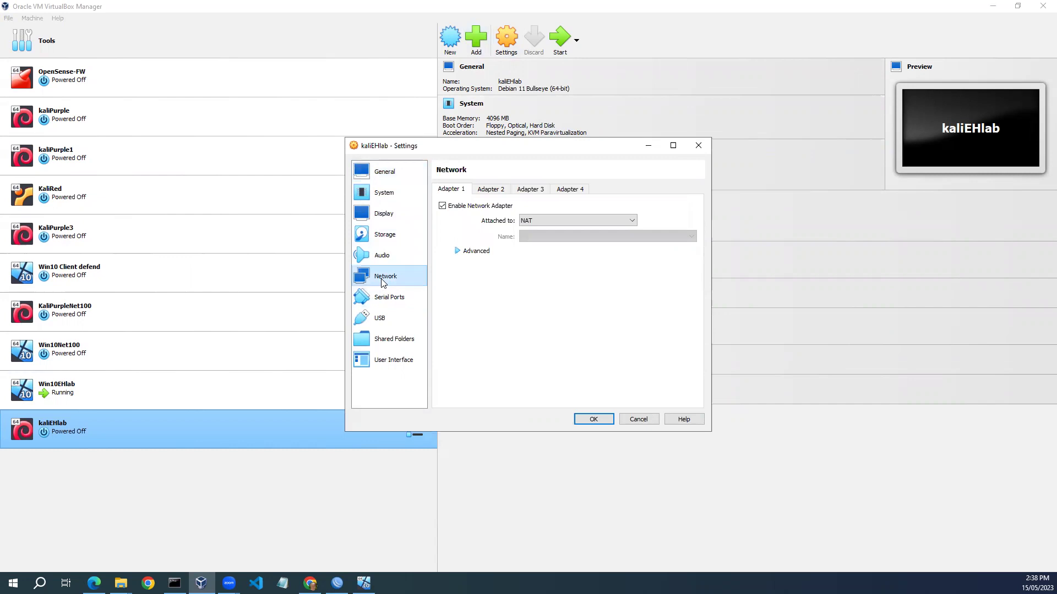
left_click(631, 222)
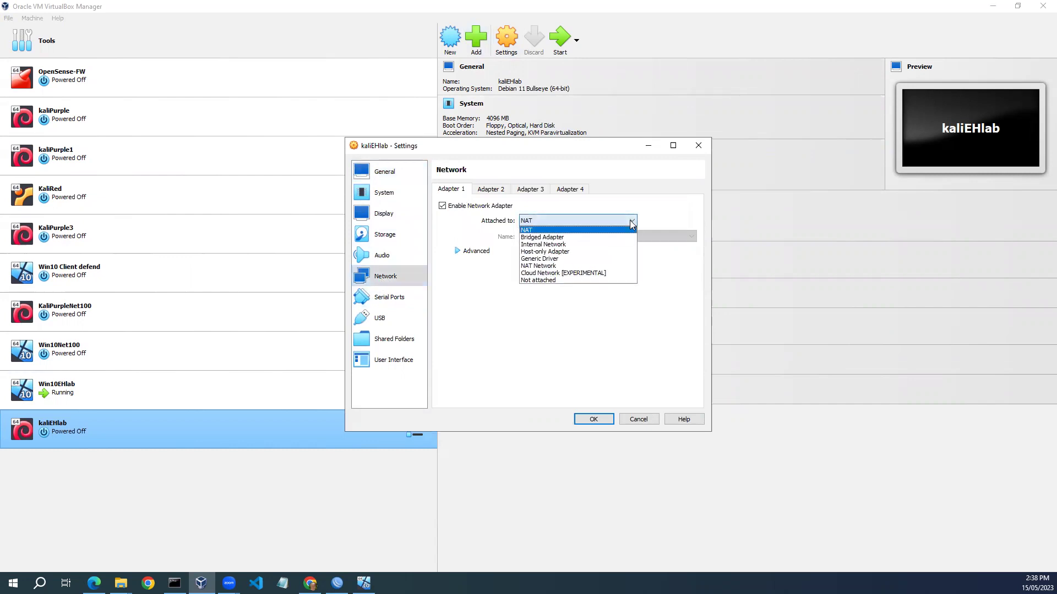
left_click(624, 237)
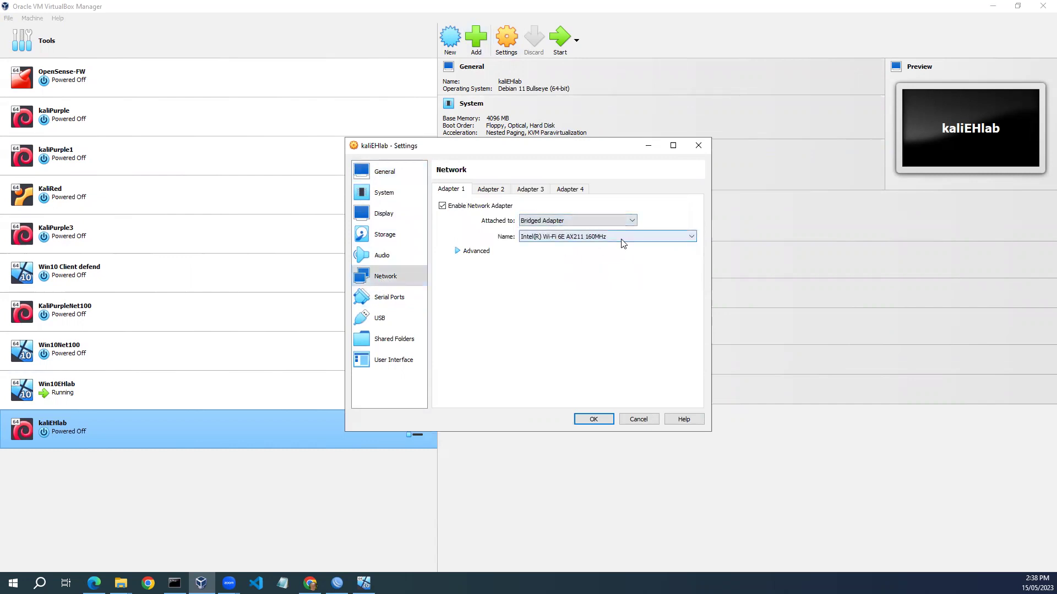
left_click(529, 238)
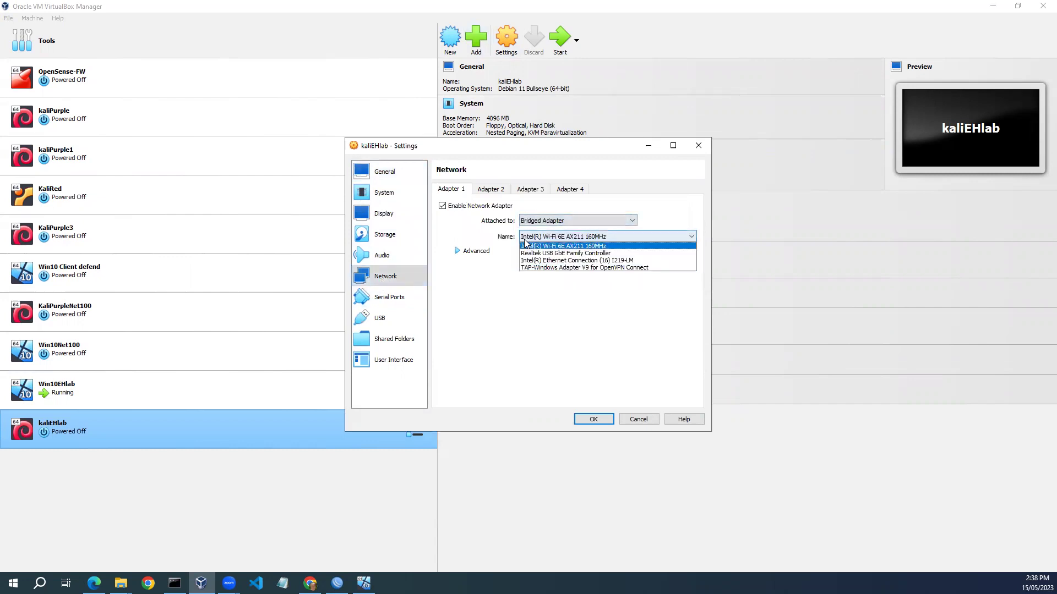
left_click(588, 246)
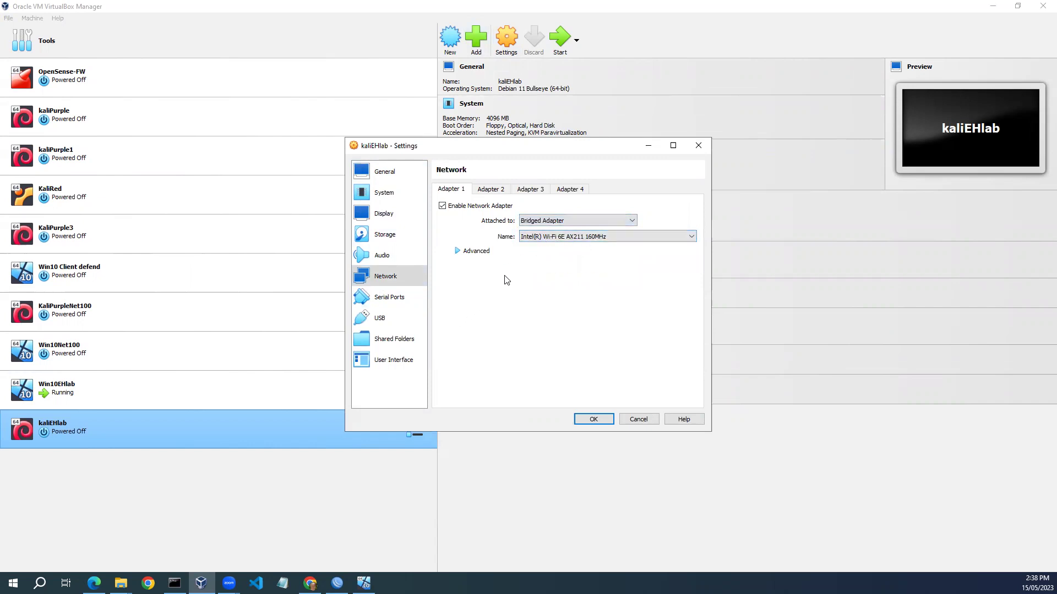
left_click(592, 419)
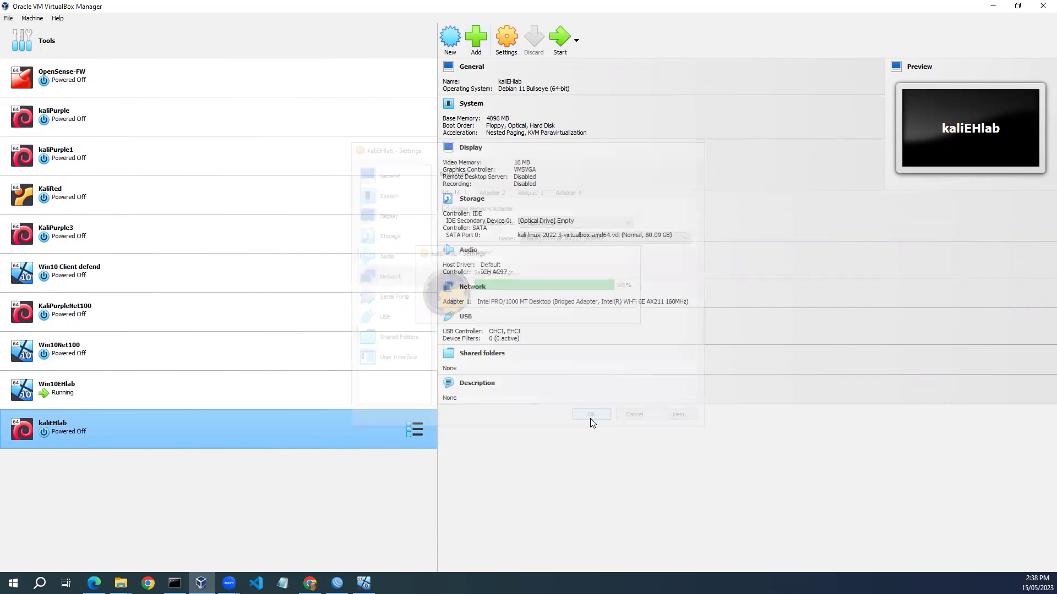
Start kaliEHlab, boot Kali immediately from the GRUB menu, and minimise its window.
left_click(560, 48)
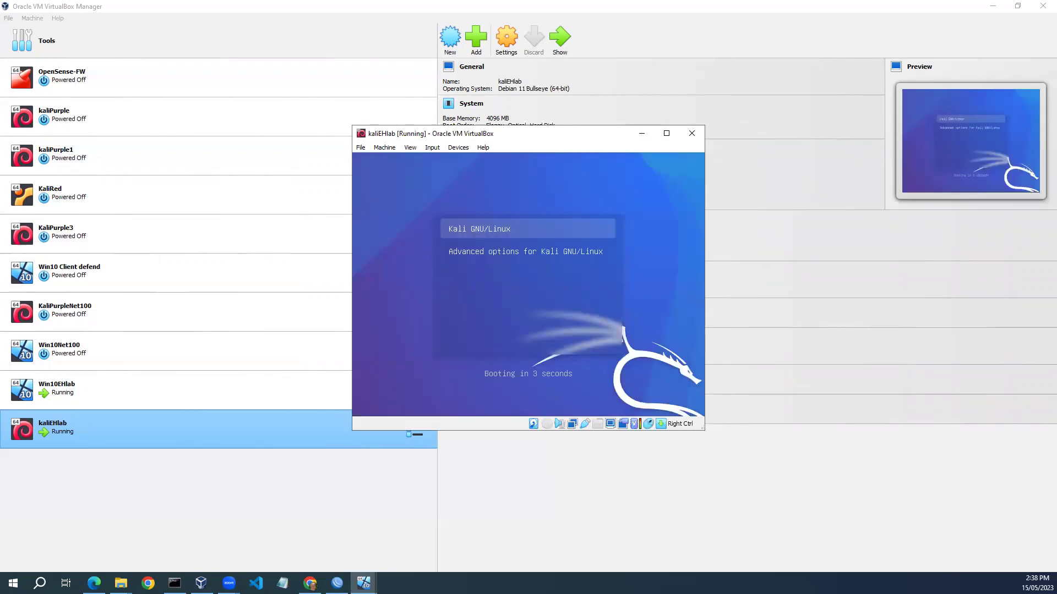
key("Return")
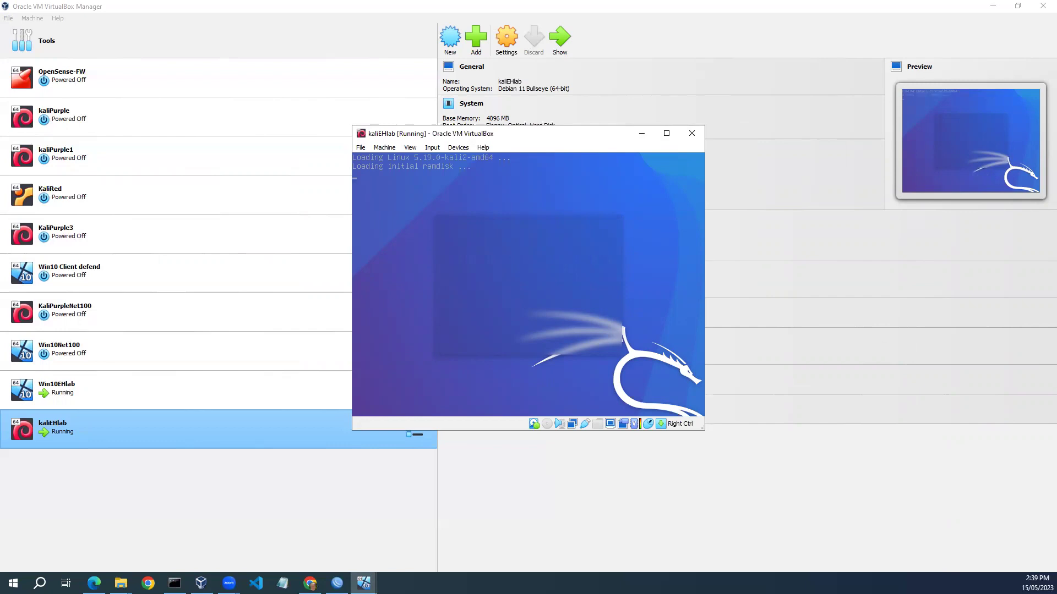
left_click(641, 133)
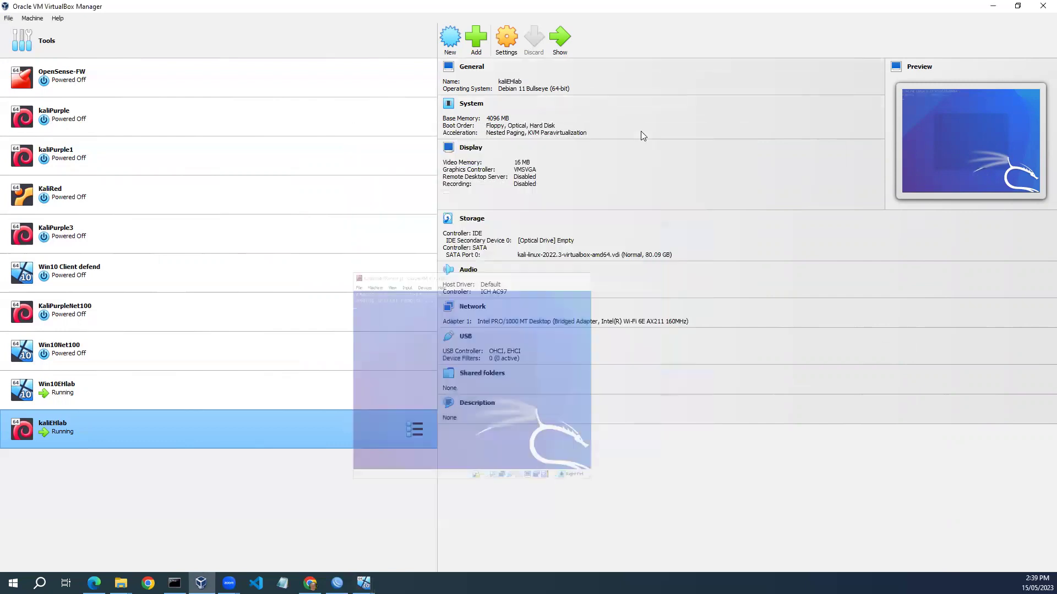
Start a new VM named metasploitableEHlab.
left_click(450, 37)
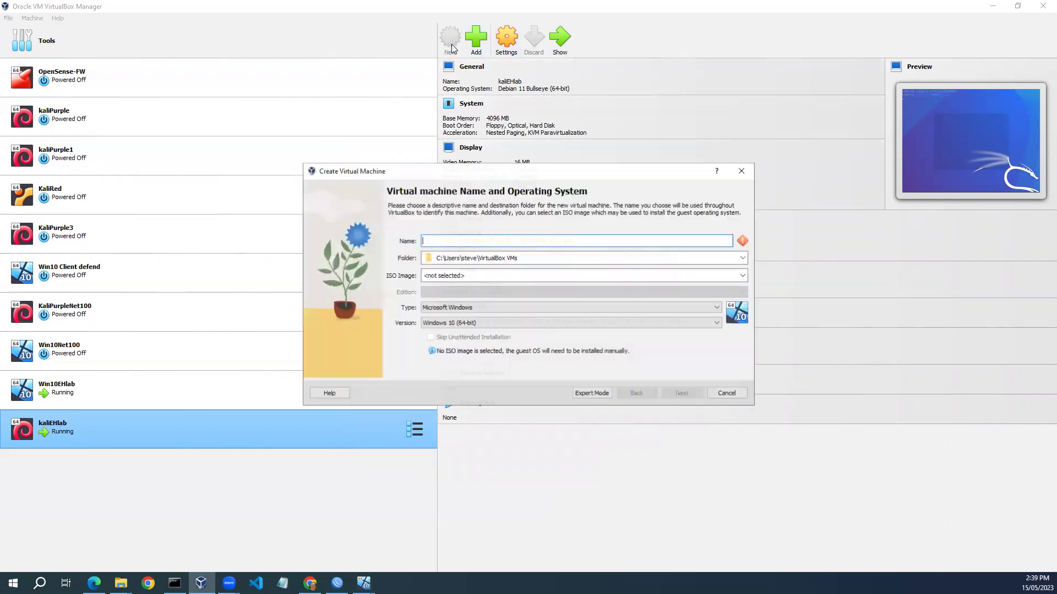
left_click(431, 241)
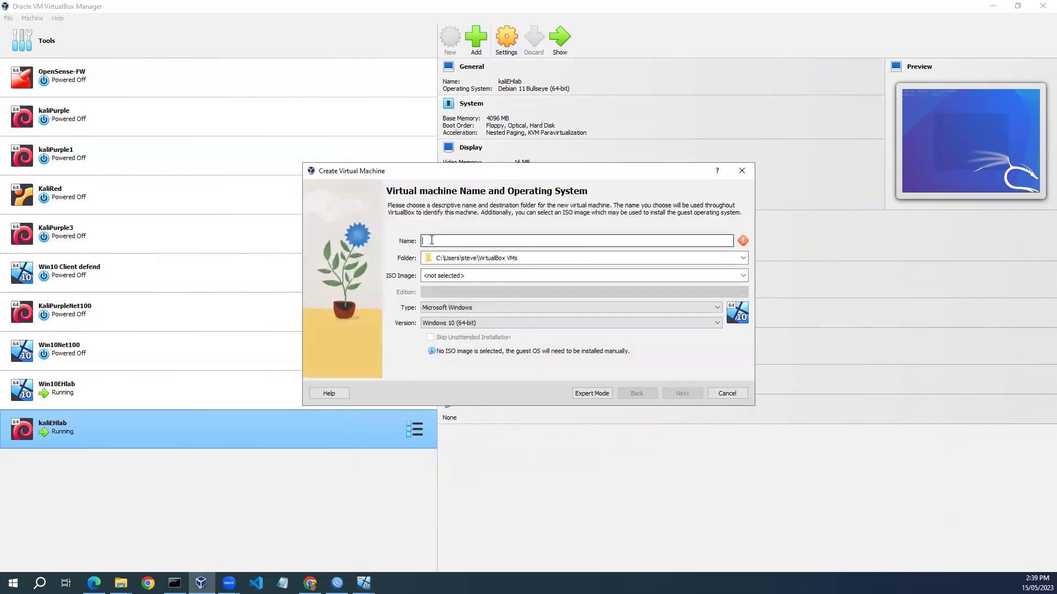
type("metasploitable")
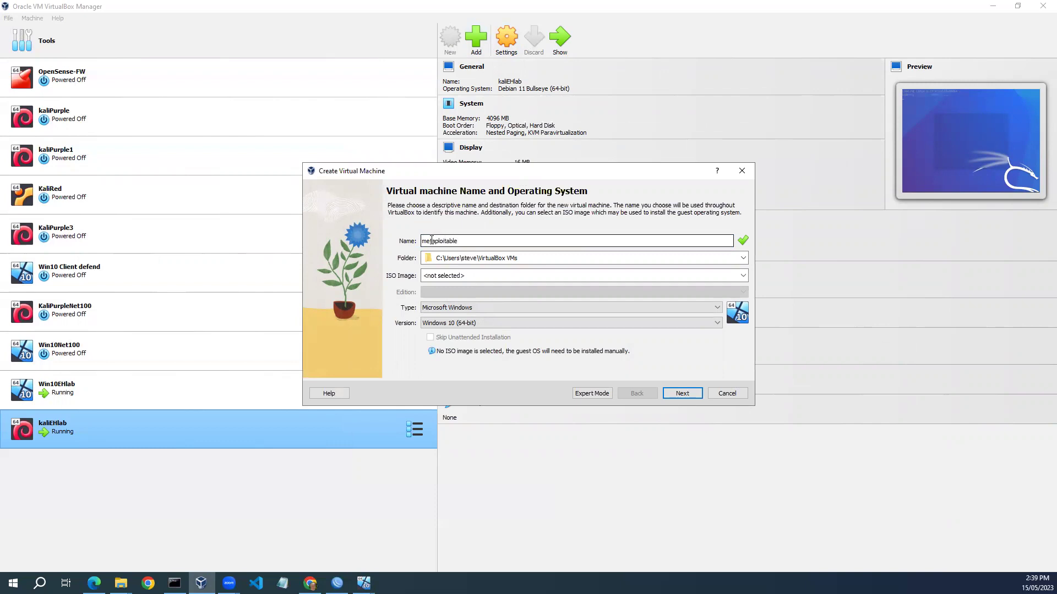
type("E")
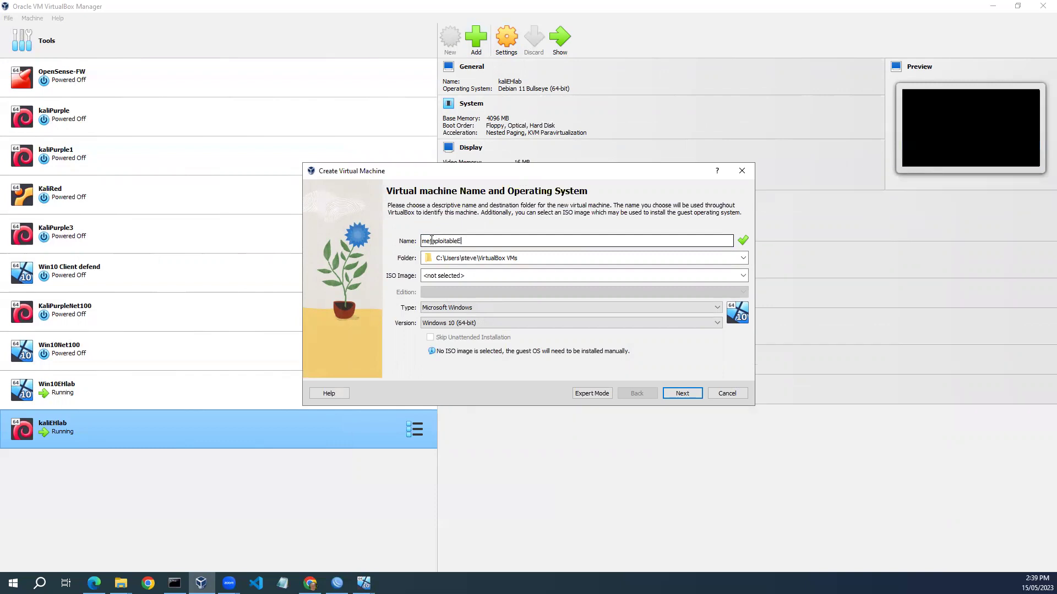
type("Hlab")
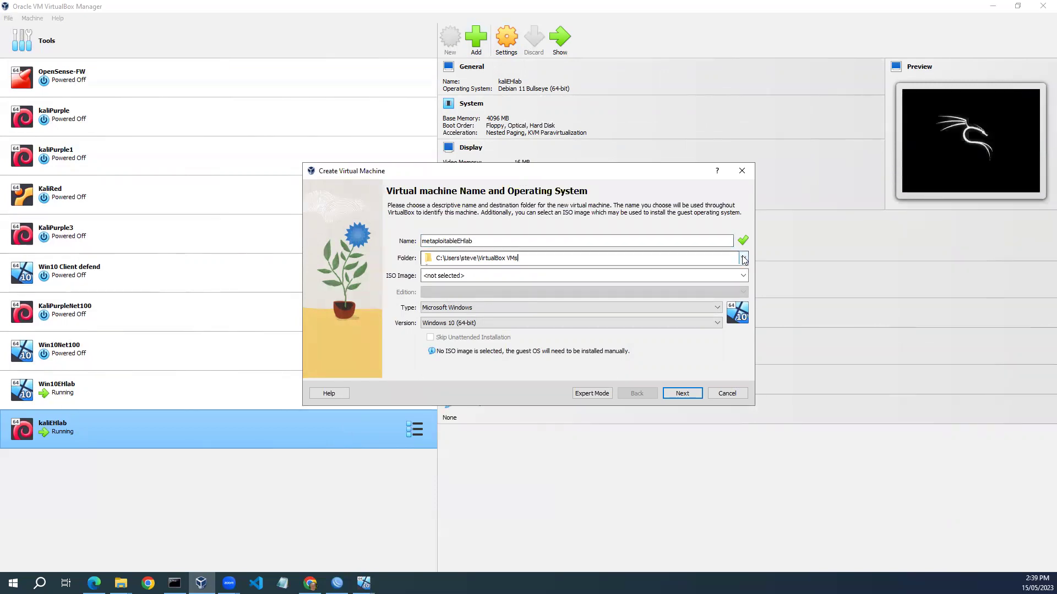
Store the VM in D:\2023\VMs\EthicalHacking\Metasploitable2.
left_click(744, 259)
left_click(745, 283)
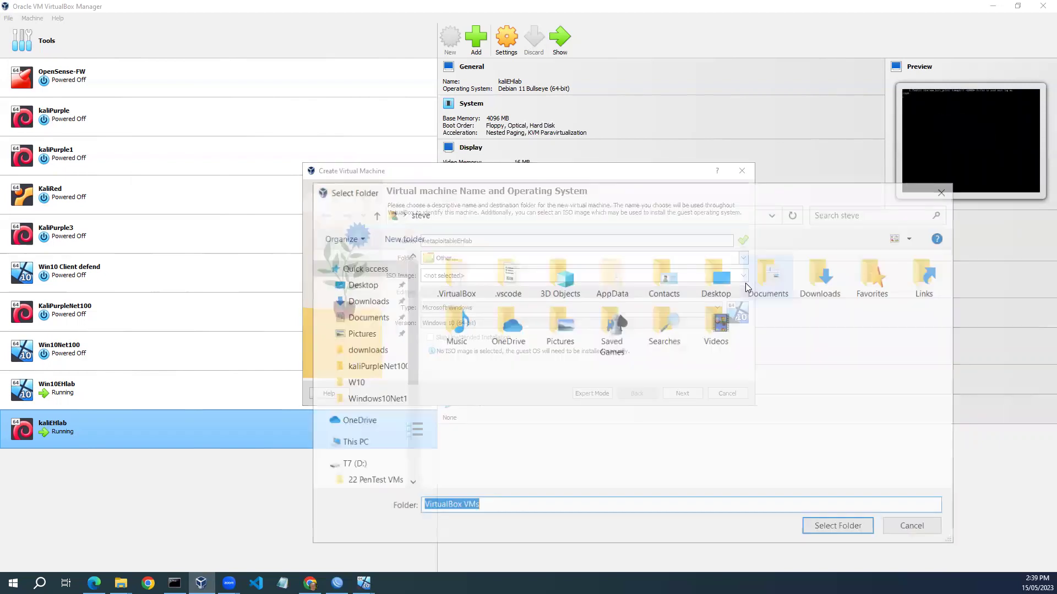
left_click_drag(408, 350, 408, 397)
left_click(355, 422)
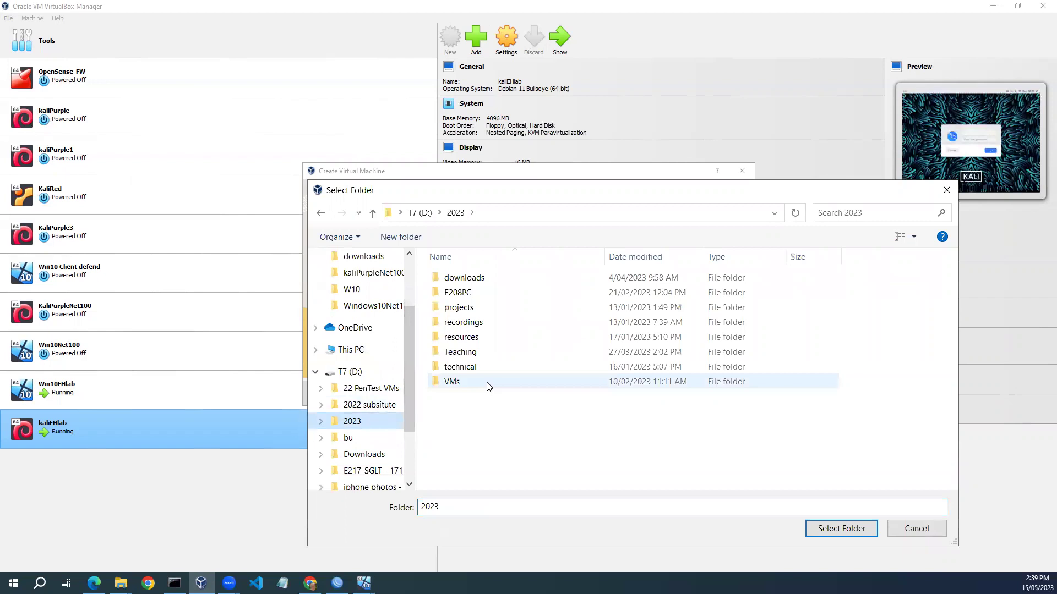
double_click(457, 384)
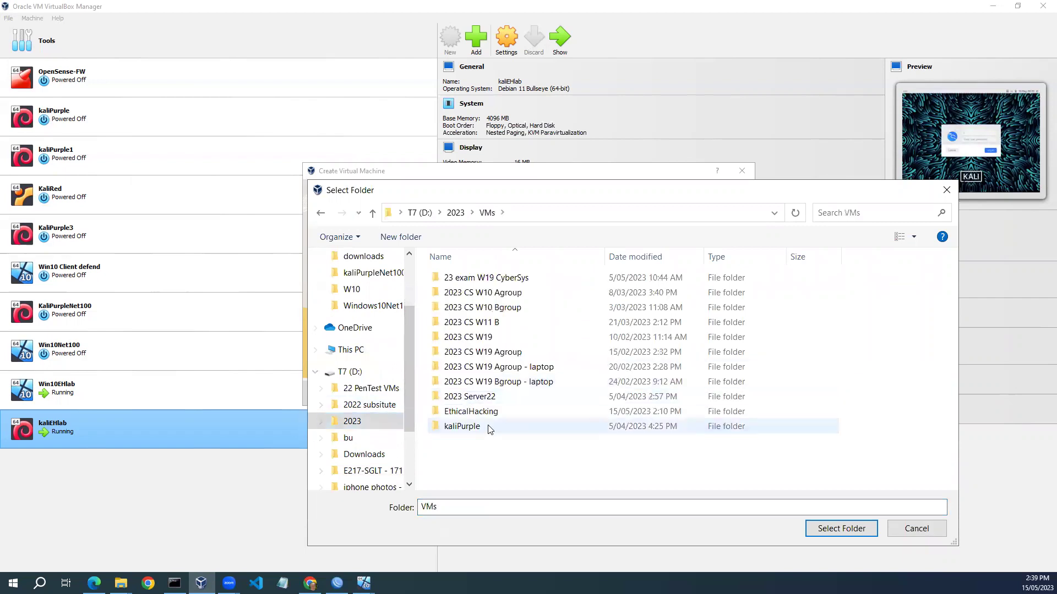
double_click(472, 411)
double_click(474, 292)
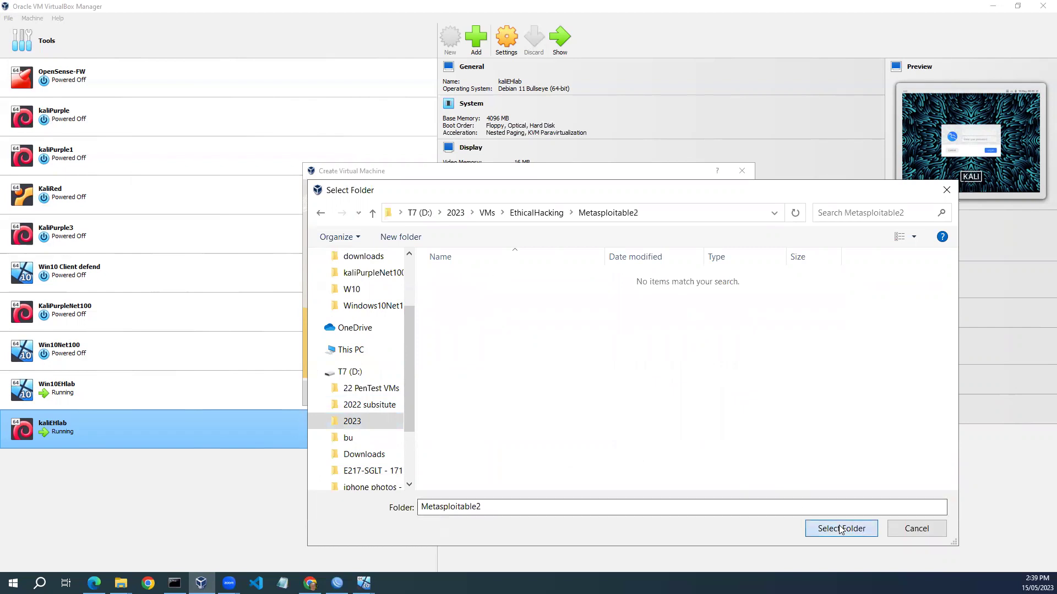
left_click(840, 530)
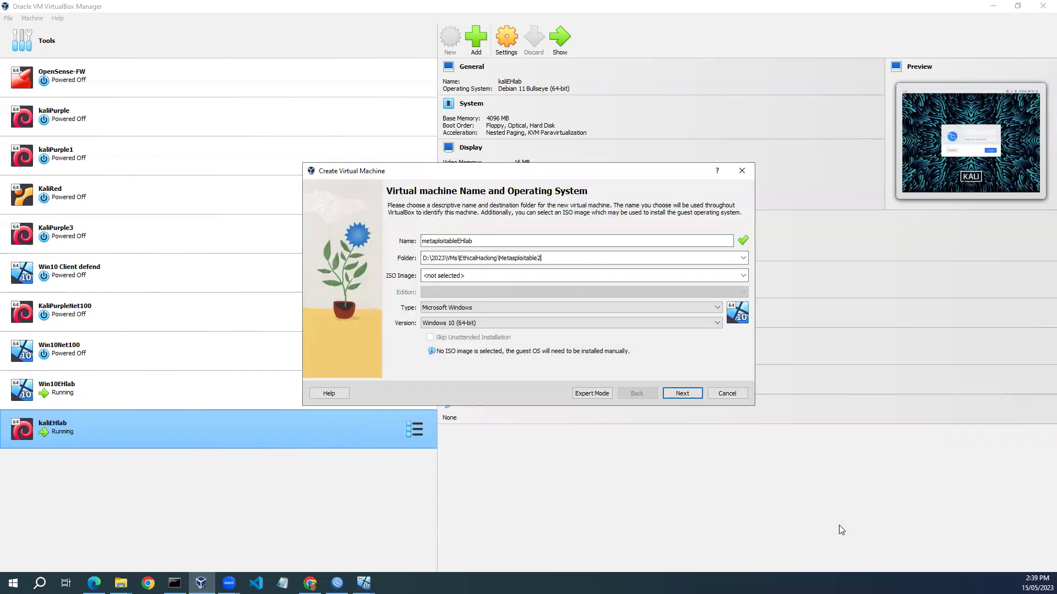
Set type Linux and version Other Linux (64-bit), then proceed to hardware settings.
left_click(718, 311)
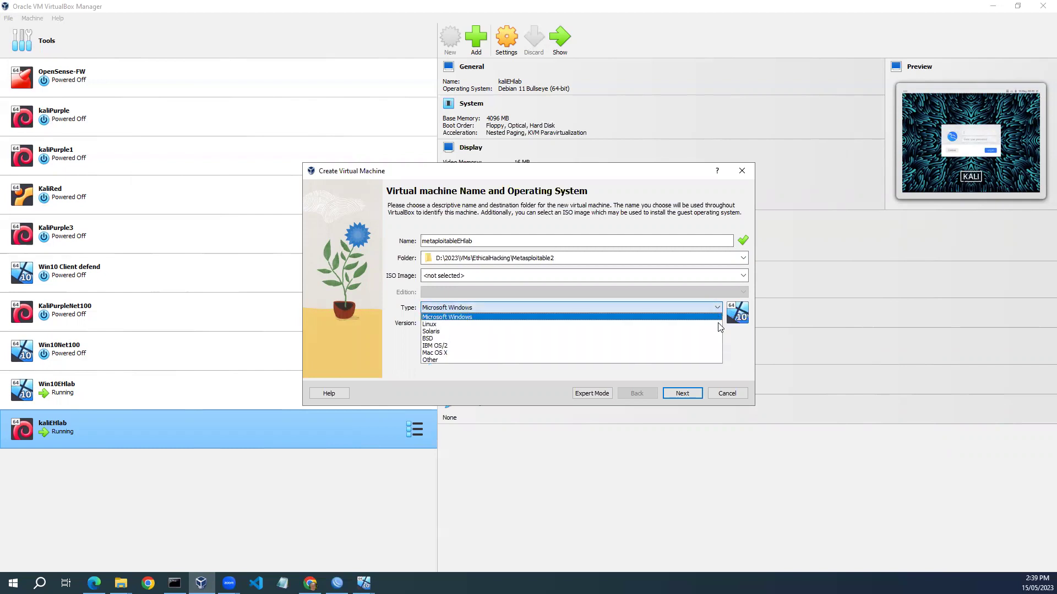
left_click(719, 324)
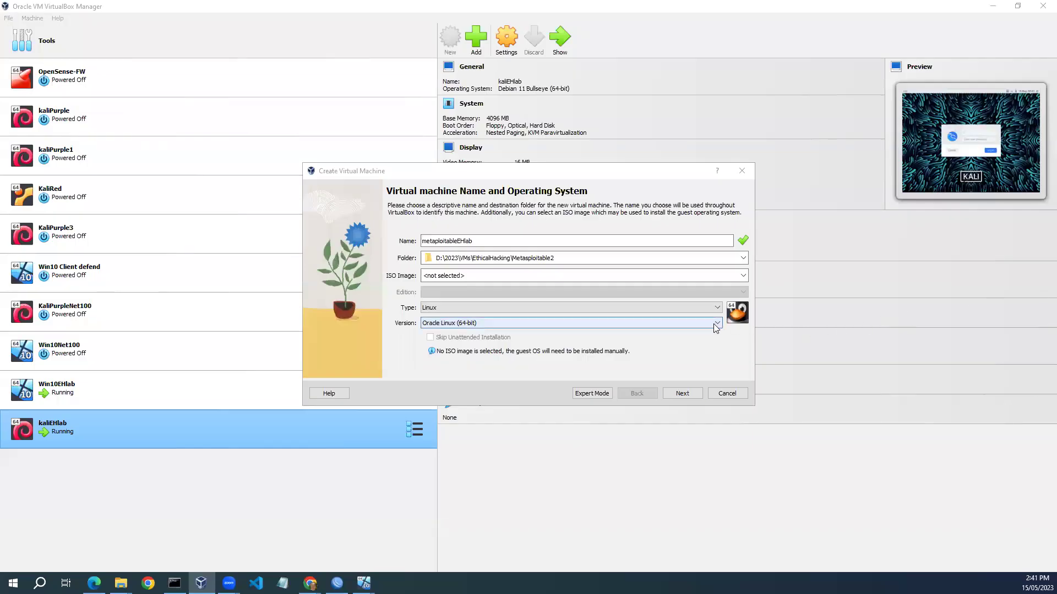
left_click(713, 323)
scroll(682, 345, "down", 5)
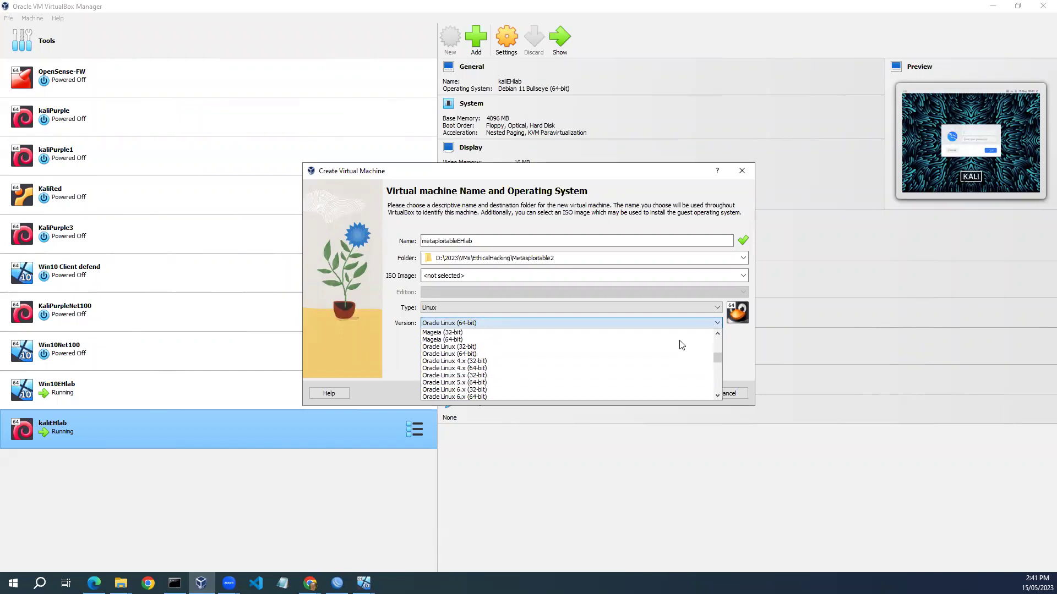
scroll(681, 345, "down", 12)
scroll(681, 345, "down", 7)
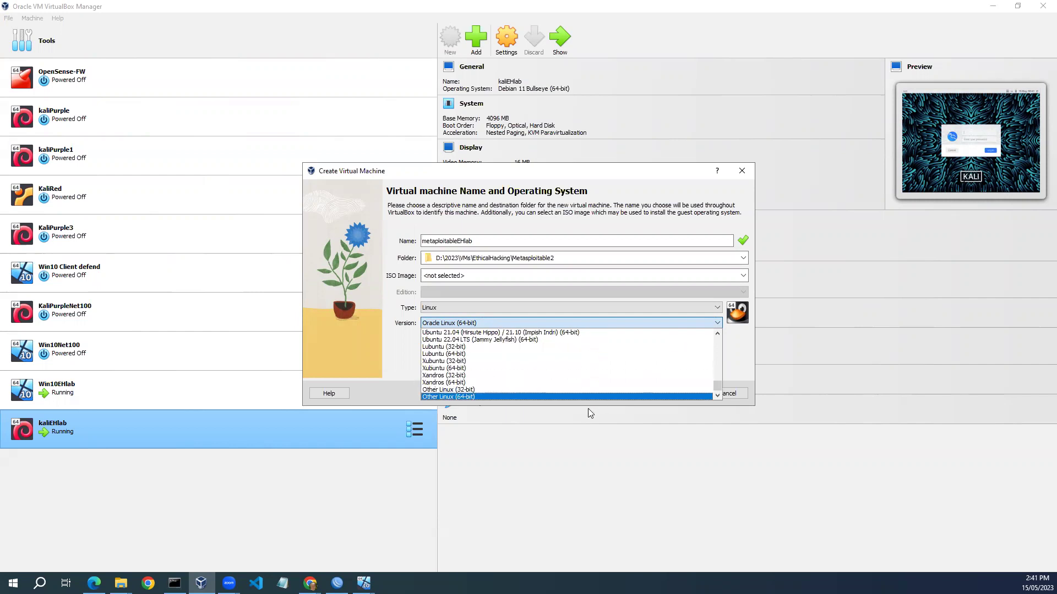
left_click(575, 394)
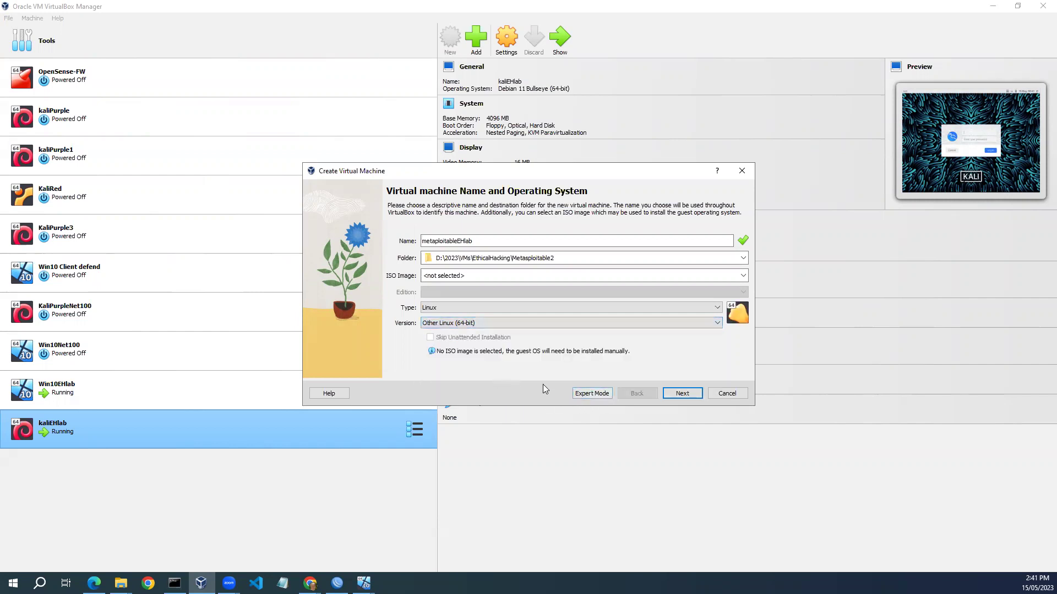
left_click(681, 394)
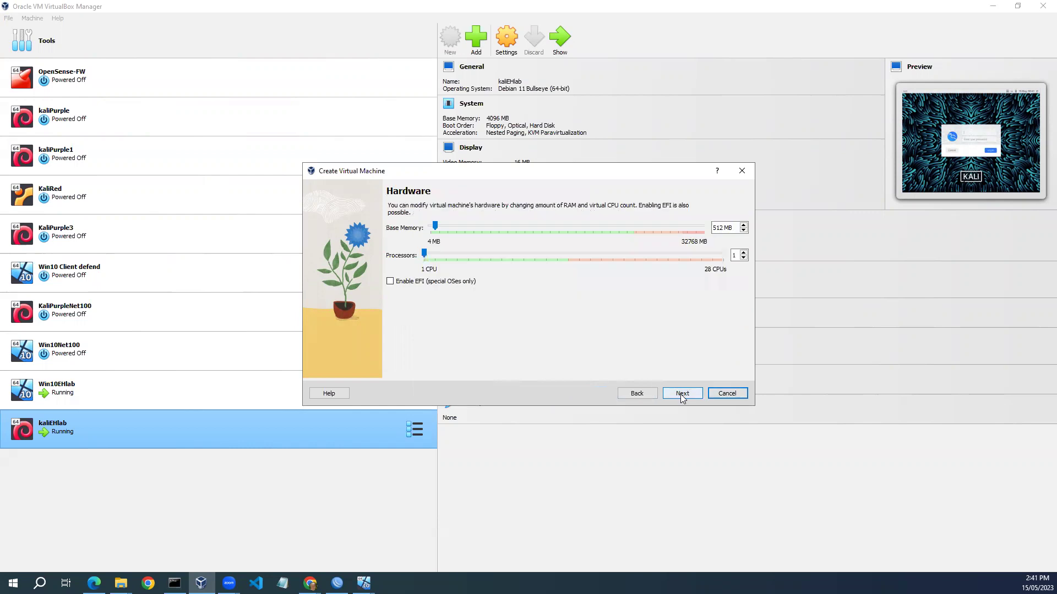
Change the VM's base memory from 512 MB to 2048 MB.
double_click(722, 227)
left_click(724, 227)
left_click_drag(722, 228, 710, 229)
type("20")
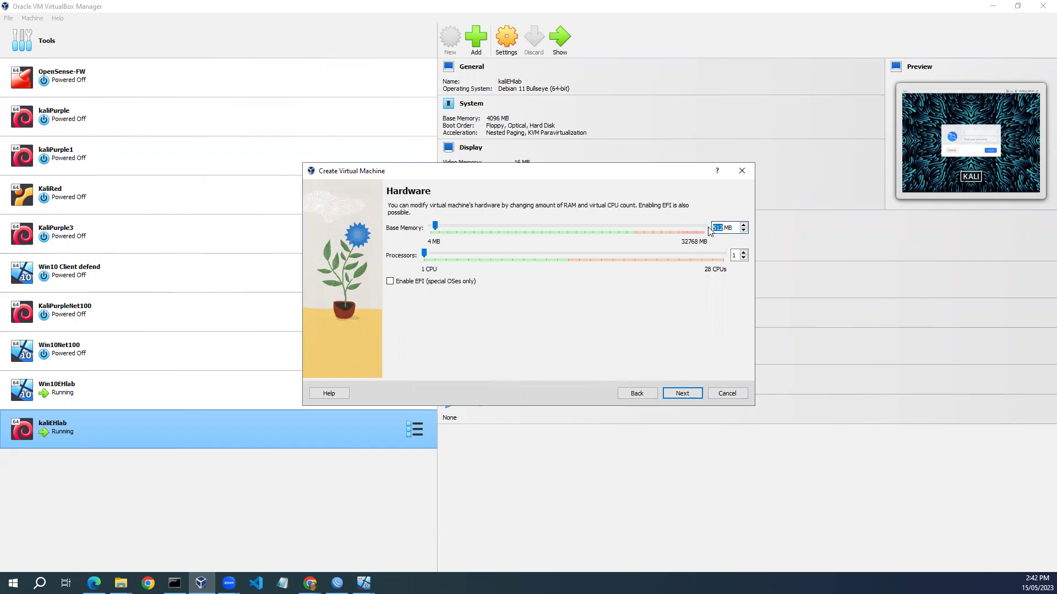
type("48")
Use the existing Metasploitable.vmdk from the Metasploitable2 folder as the VM's hard disk.
left_click(689, 394)
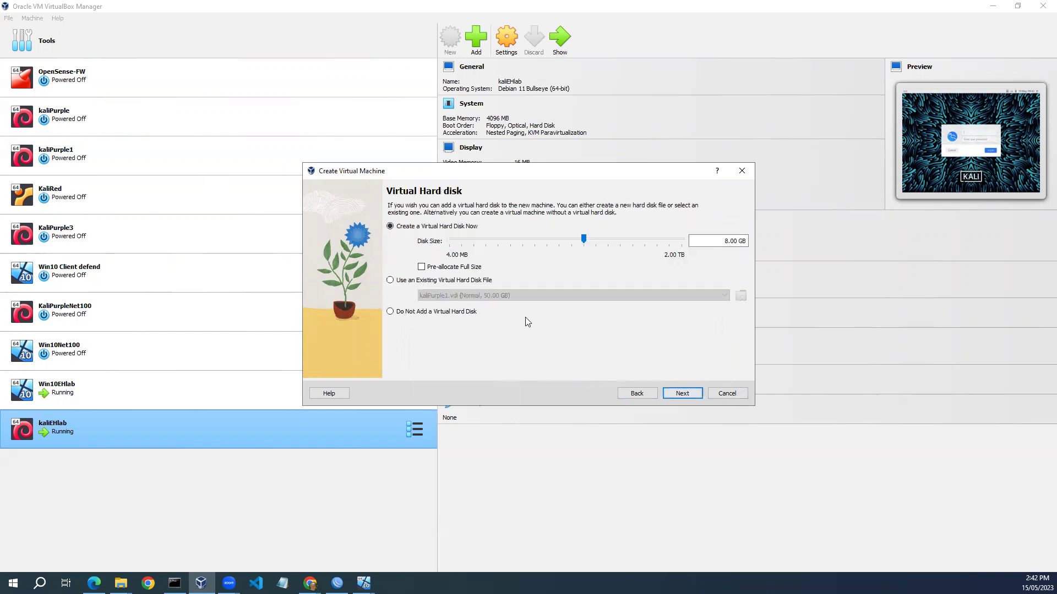
left_click(390, 281)
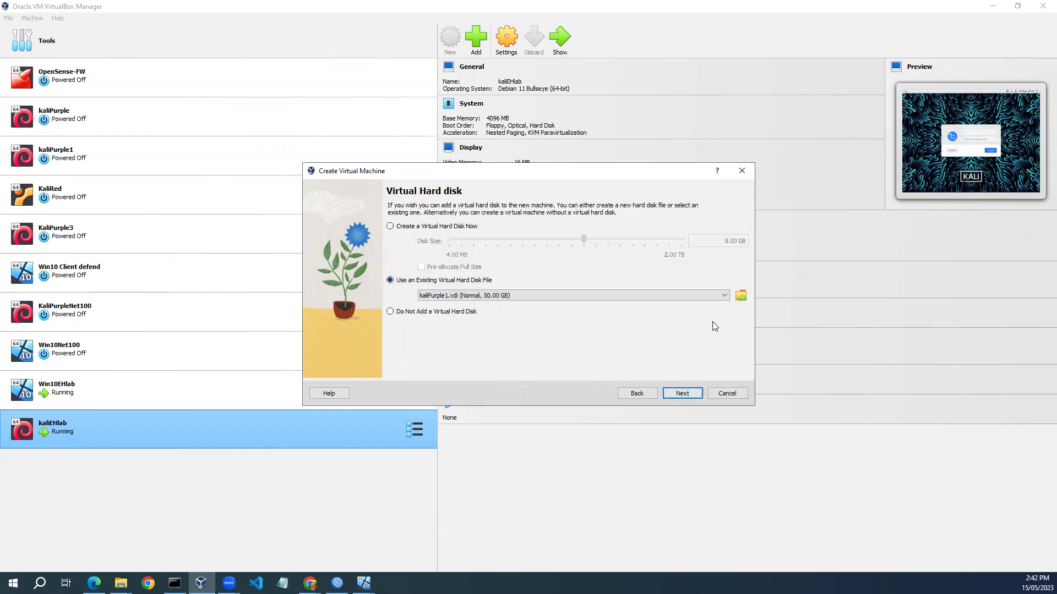
left_click(741, 296)
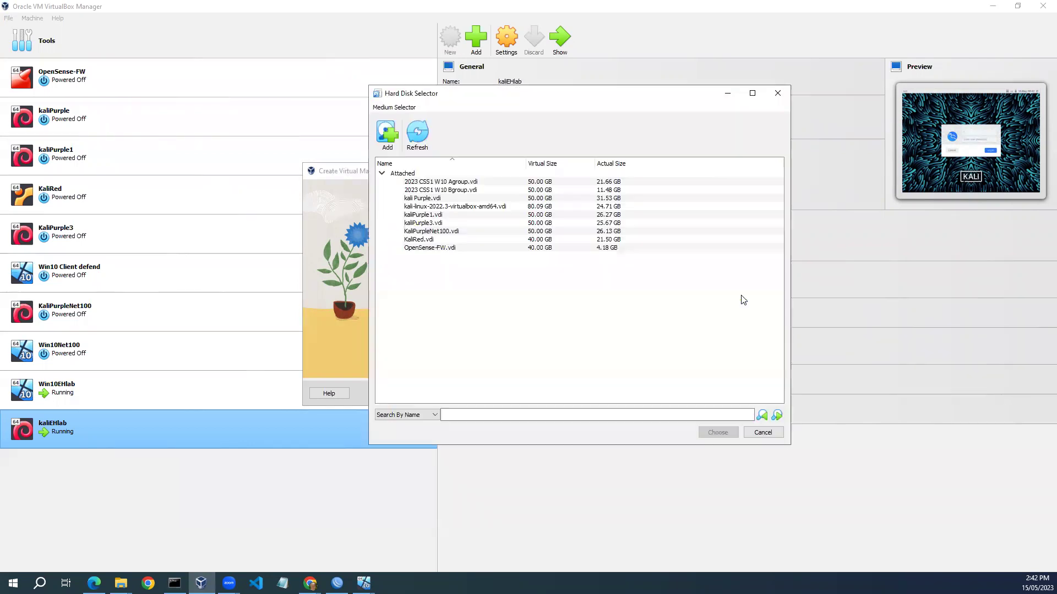
left_click(388, 136)
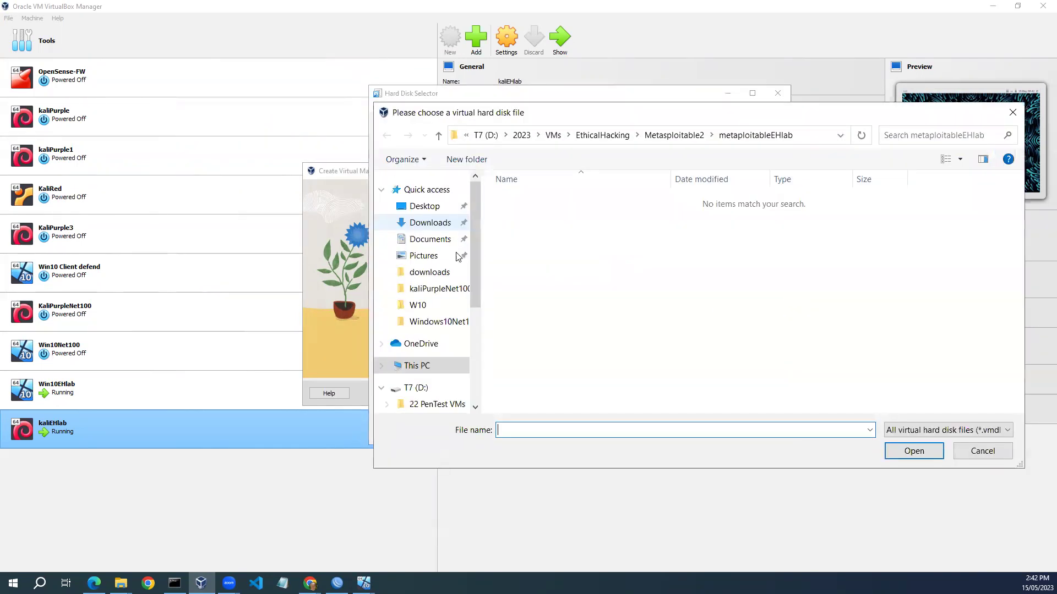
left_click_drag(476, 290, 476, 338)
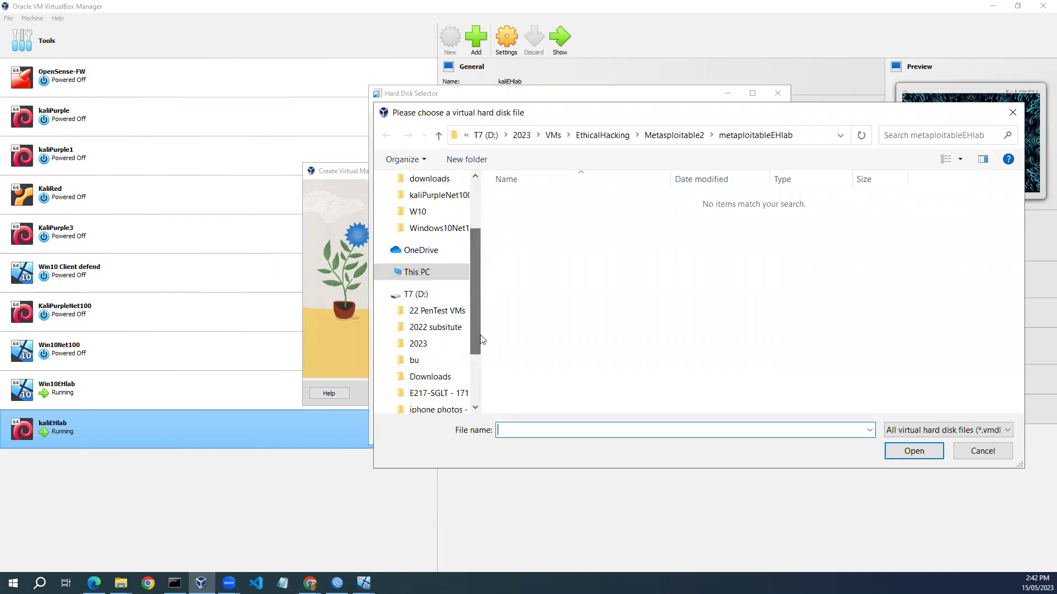
left_click(419, 344)
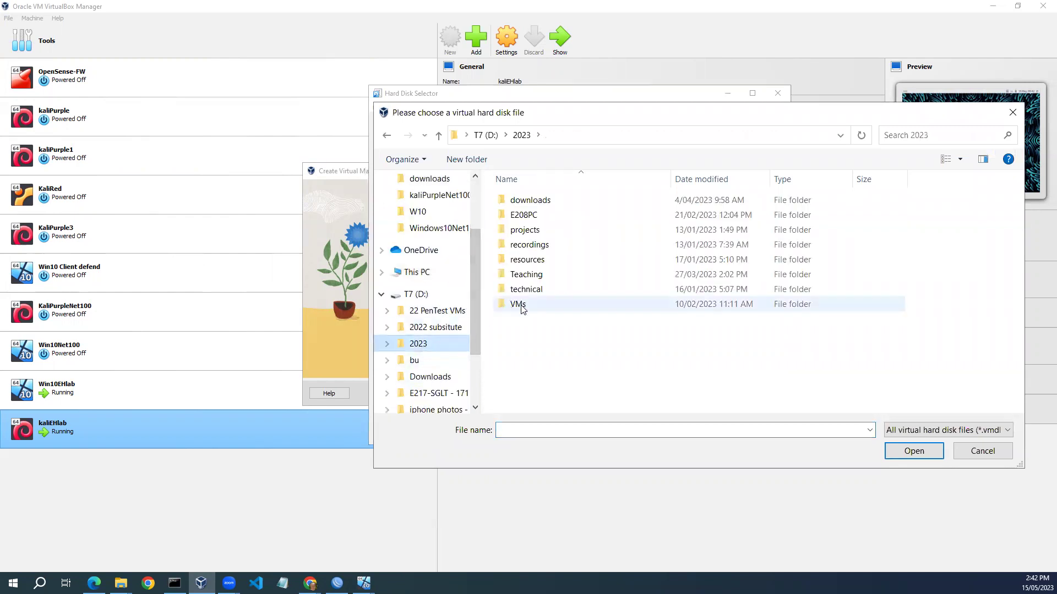
double_click(512, 306)
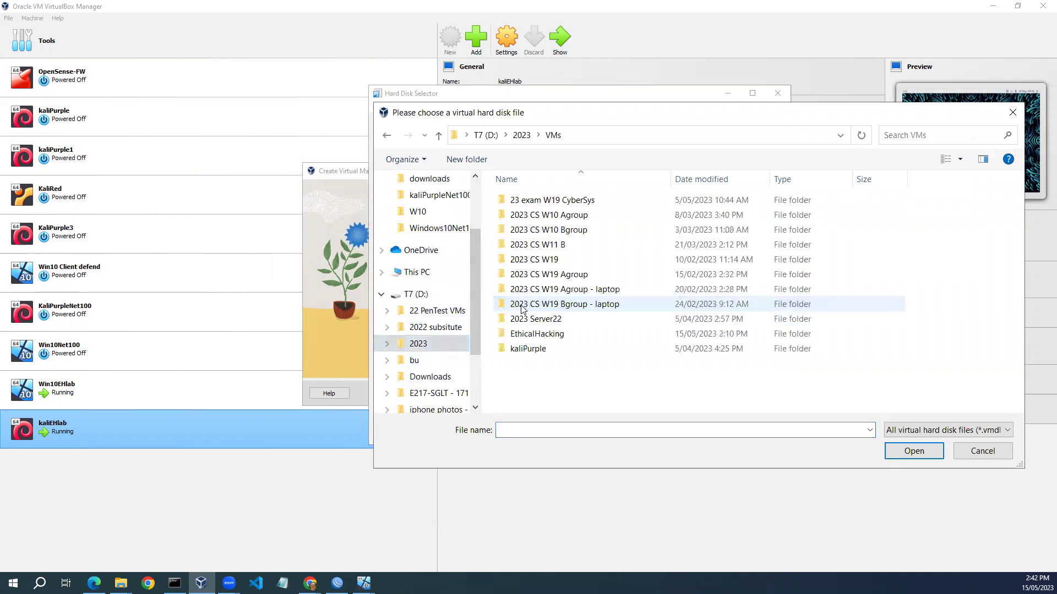
double_click(538, 333)
double_click(543, 219)
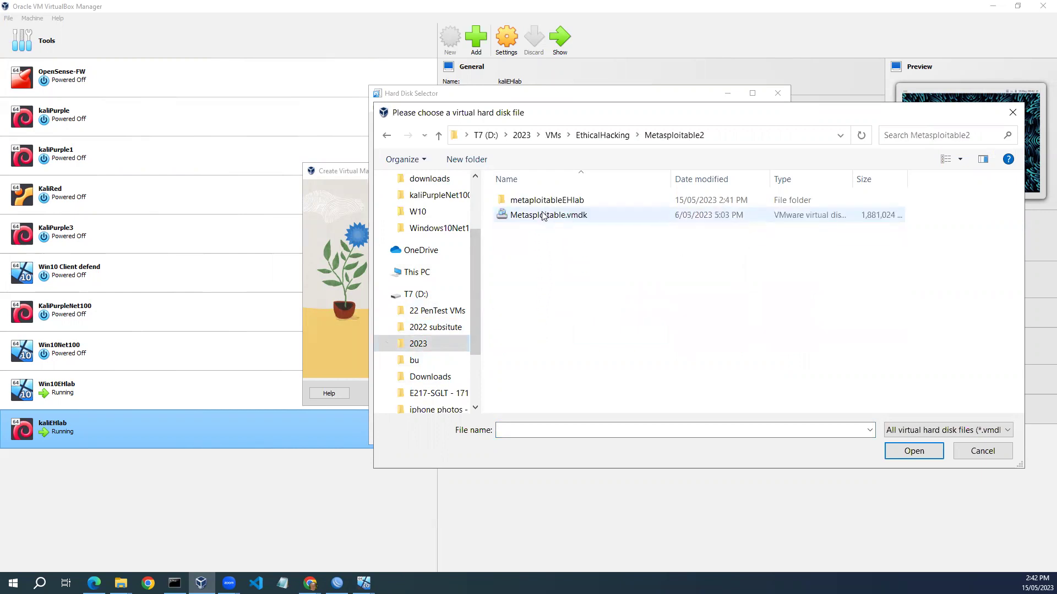
left_click(552, 219)
left_click(914, 451)
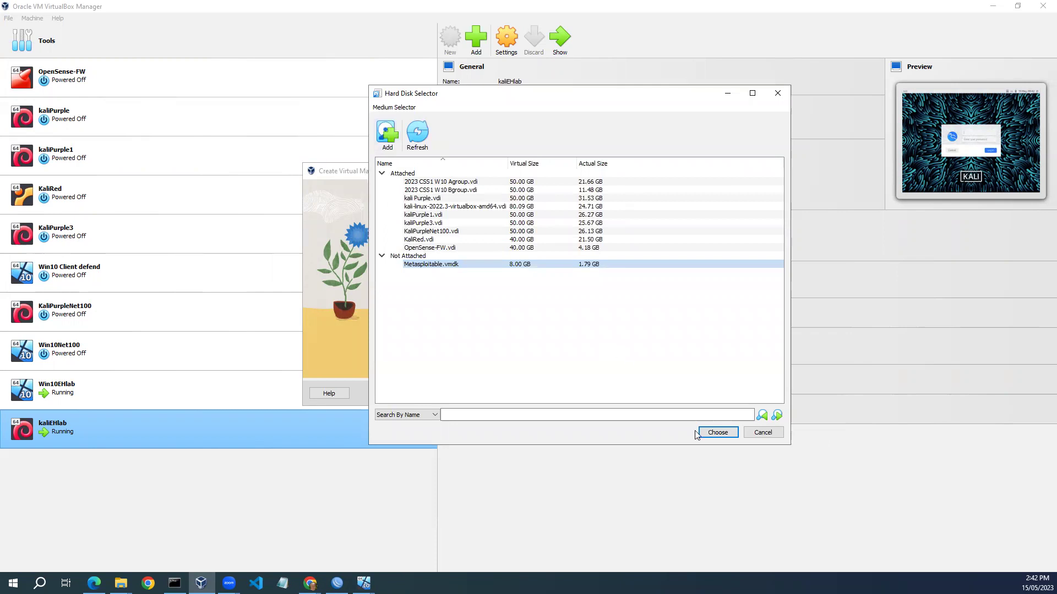
left_click(719, 432)
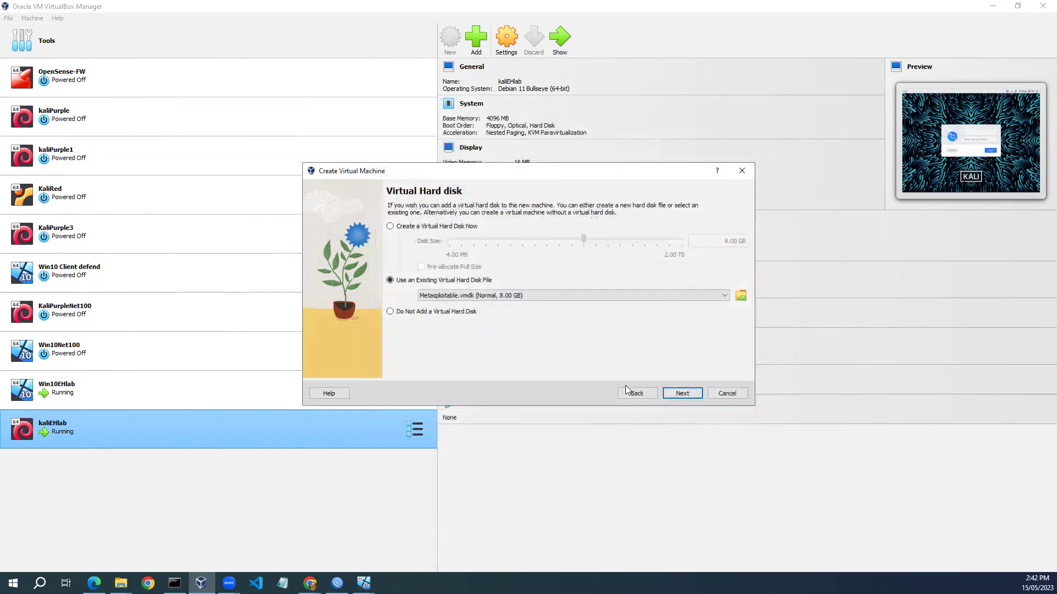
Finish creating metaploitableEHlab and set its adapter 1 to Bridged Adapter on the Intel Wi-Fi card.
left_click(682, 394)
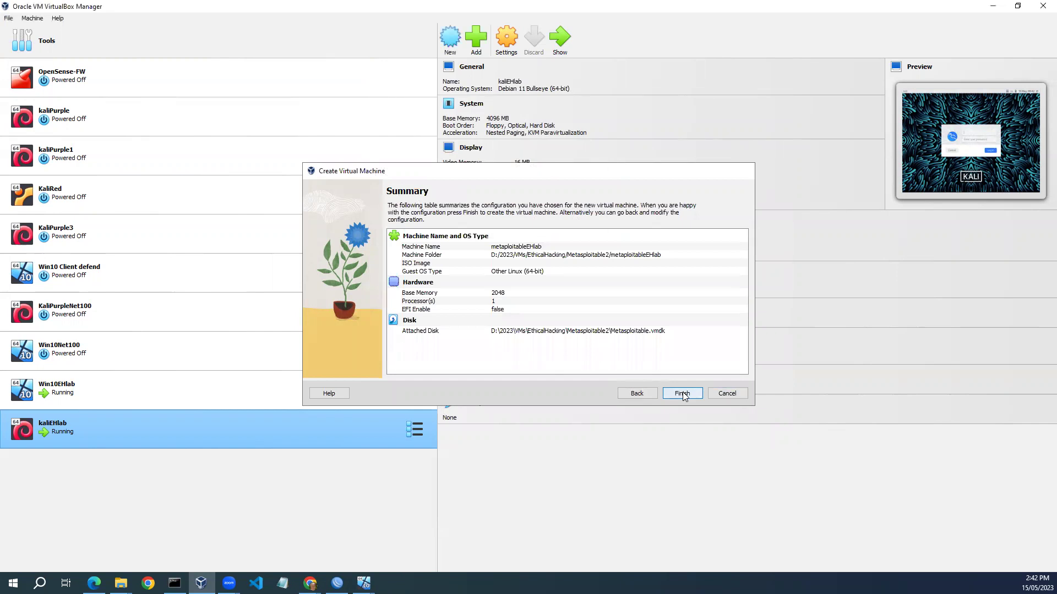
left_click(683, 393)
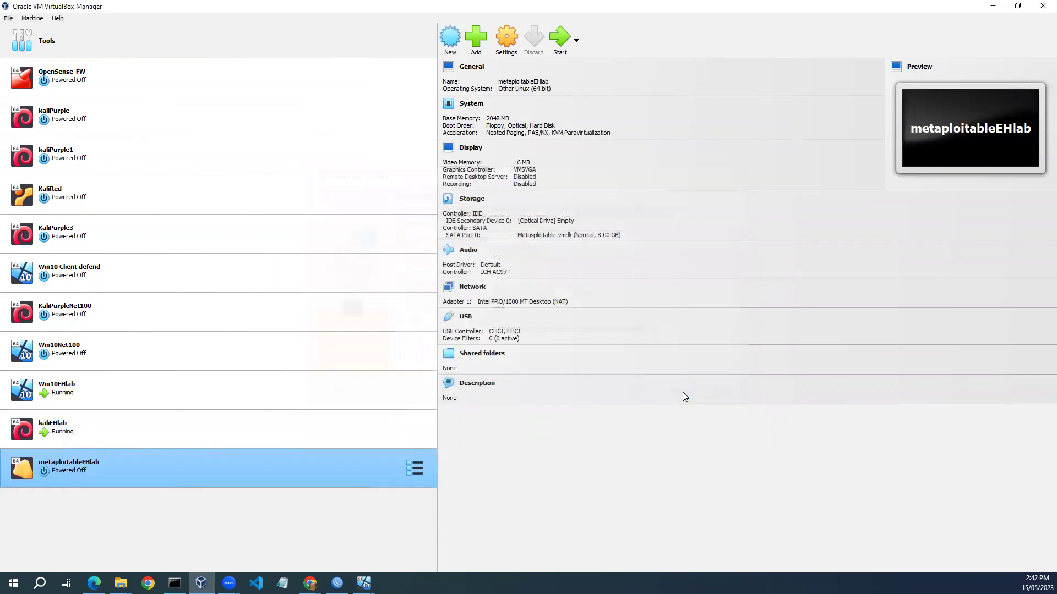
left_click(502, 42)
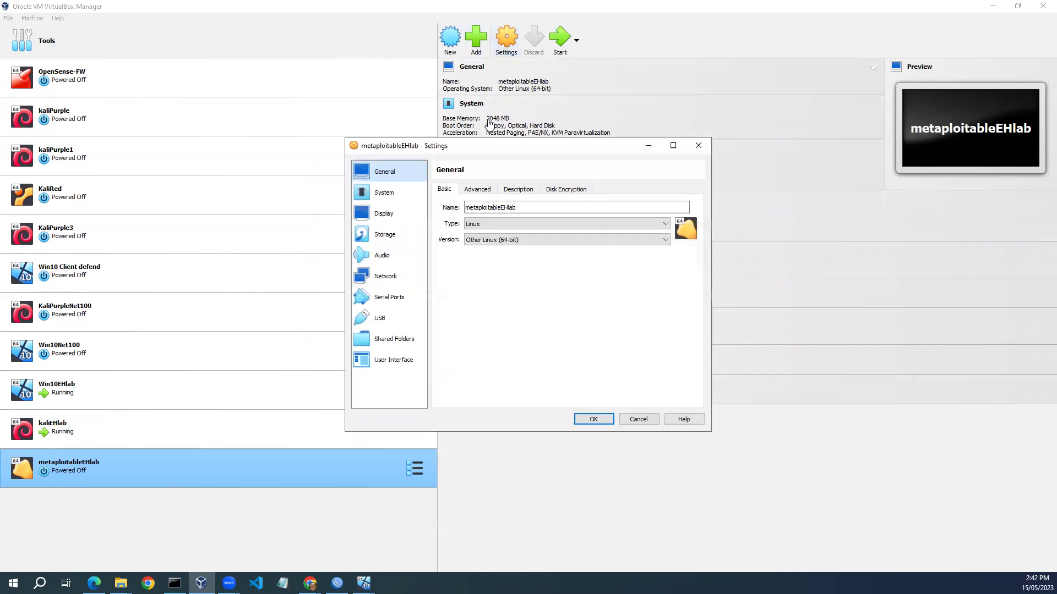
left_click(386, 277)
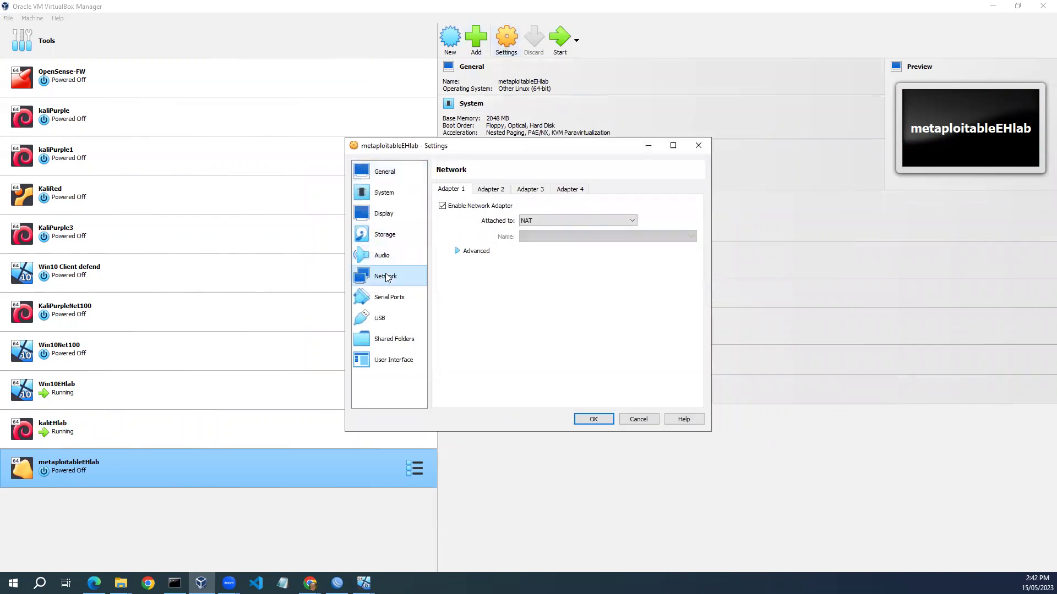
left_click(632, 223)
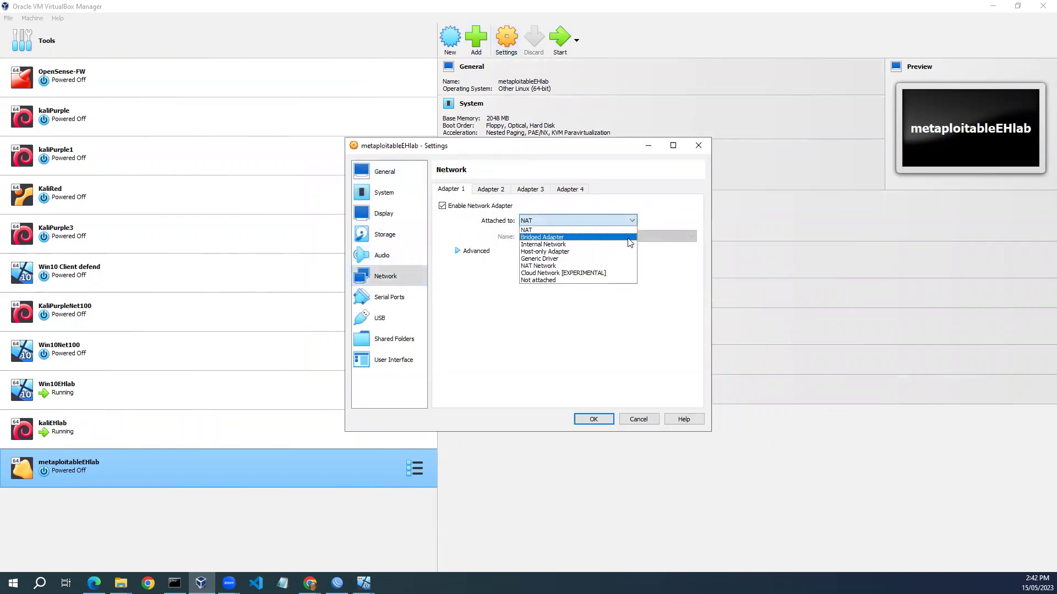
left_click(578, 237)
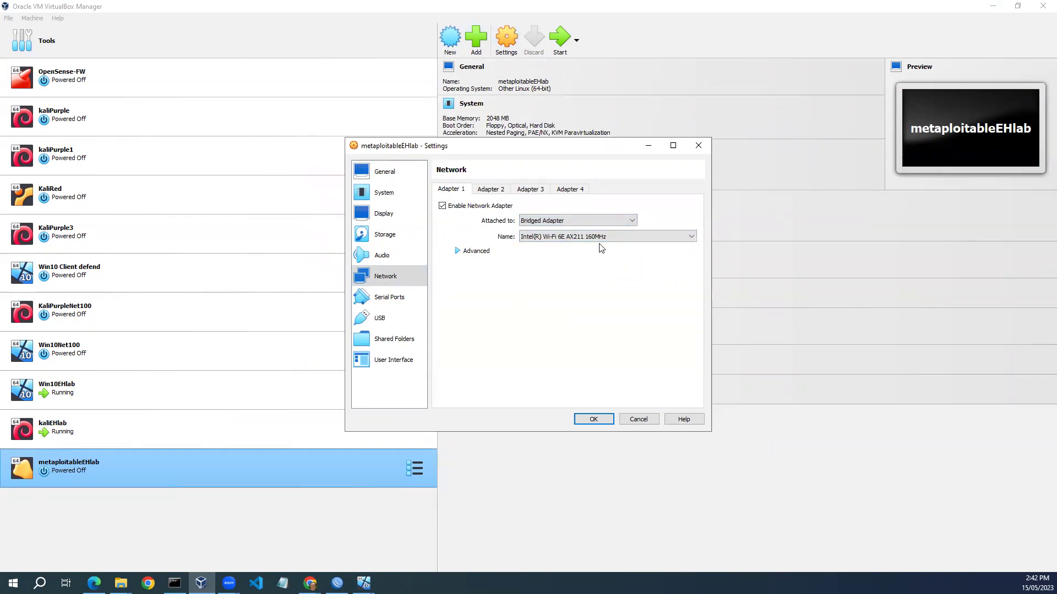
left_click(593, 419)
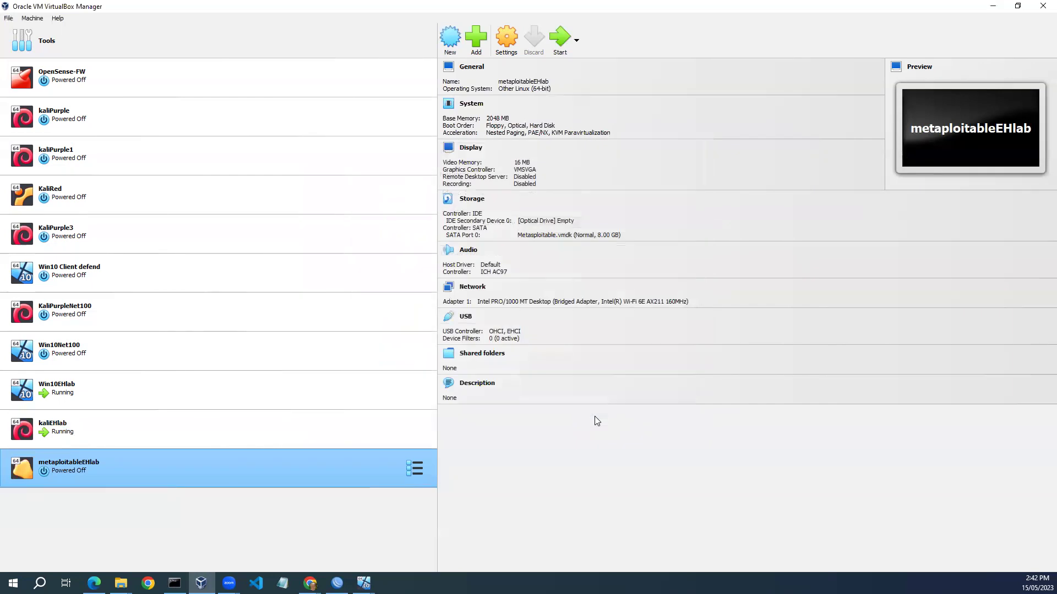
Start metaploitableEHlab, then log in to the kaliEHlab desktop with the user's username and password.
left_click(560, 44)
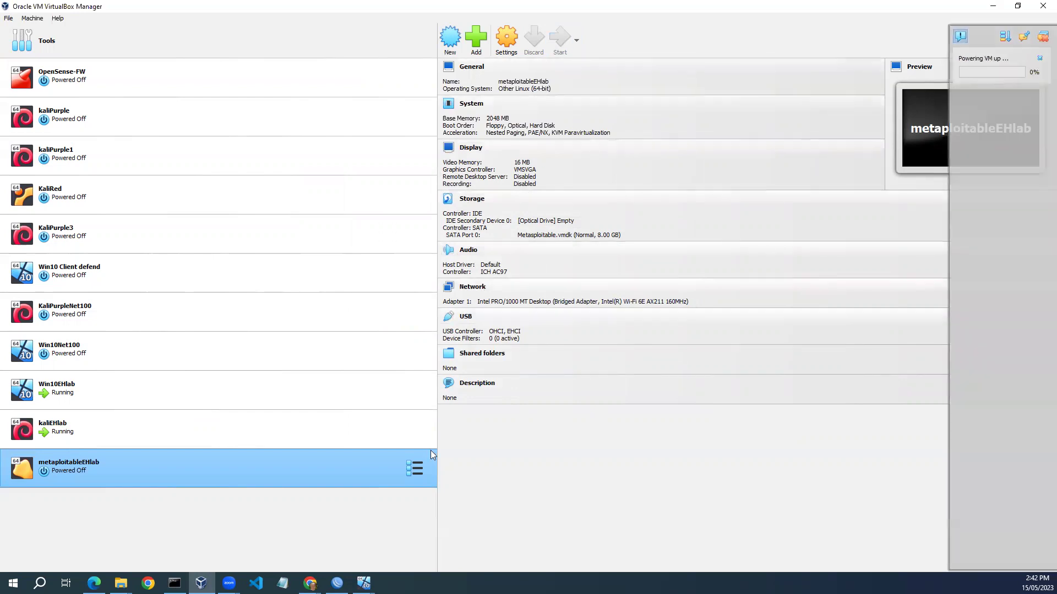
mouse_move(364, 583)
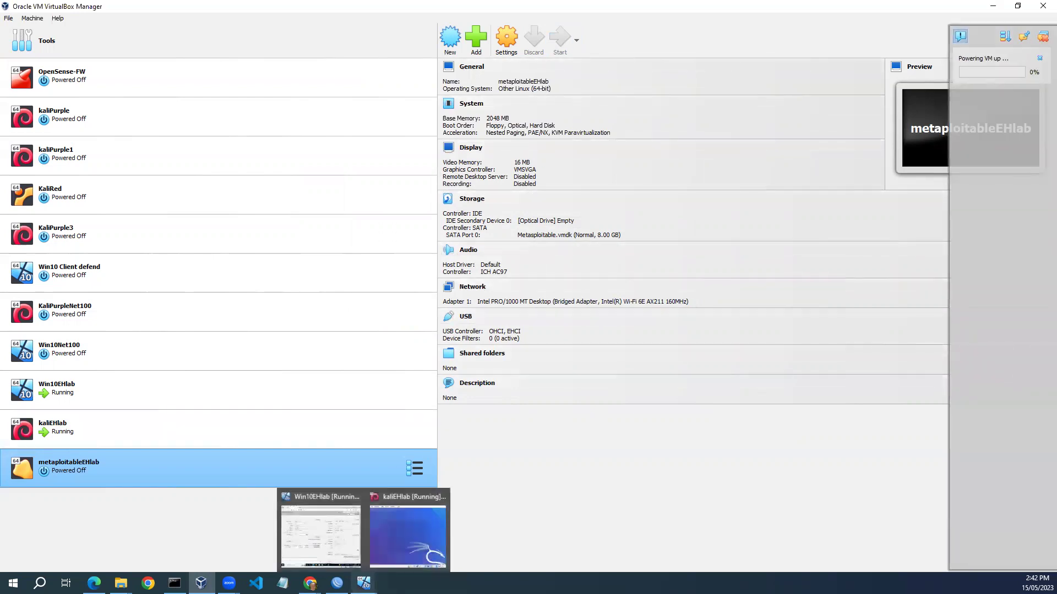
left_click(392, 541)
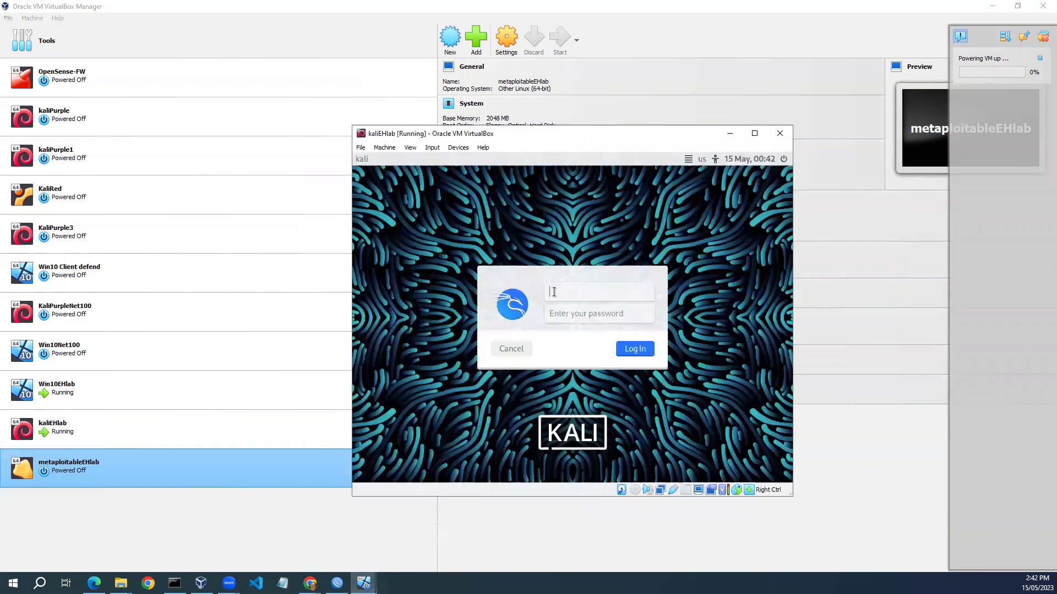
type("steve")
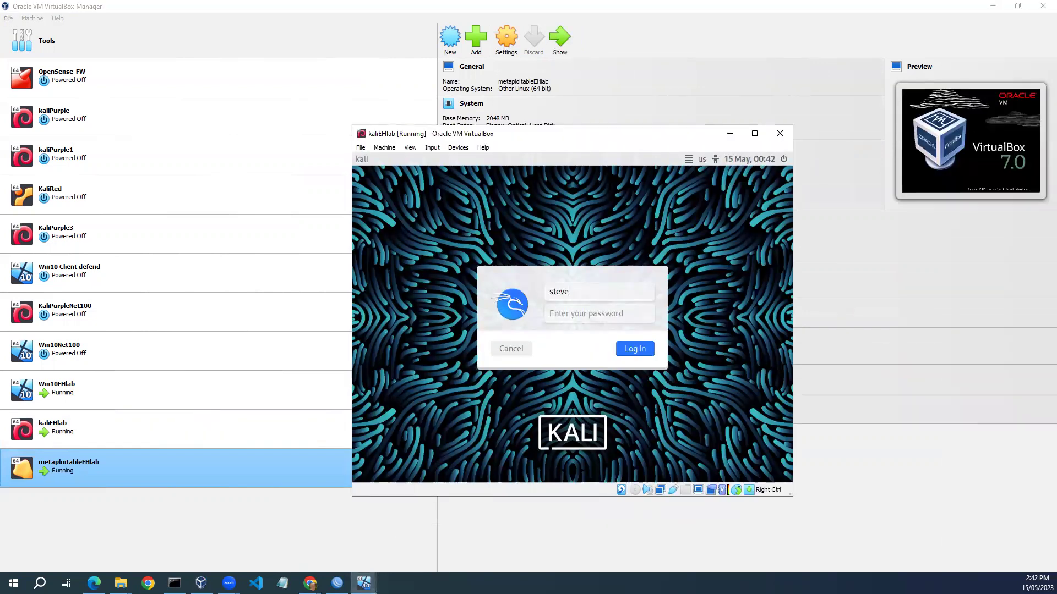
left_click(581, 313)
type("steve")
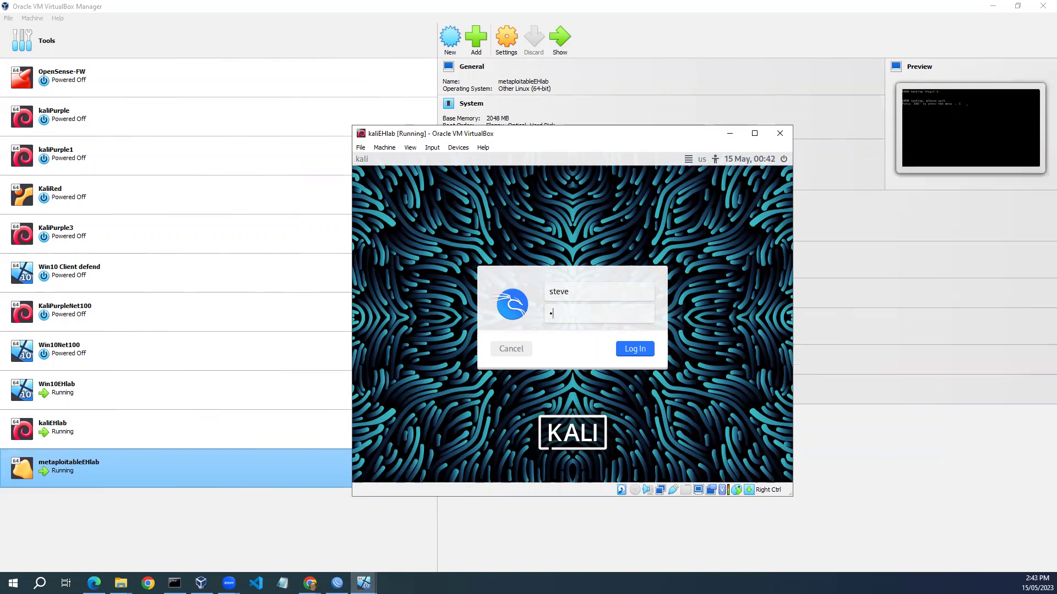
type("1234")
left_click(629, 348)
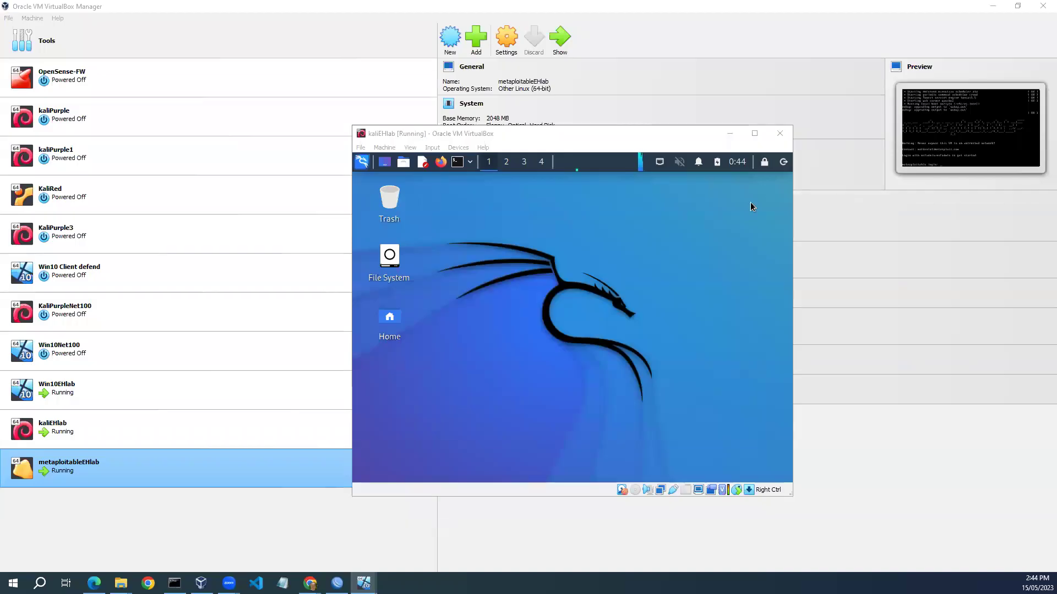
Open a Kali terminal and run ip a to find Kali's address 192.168.88.252.
left_click(462, 163)
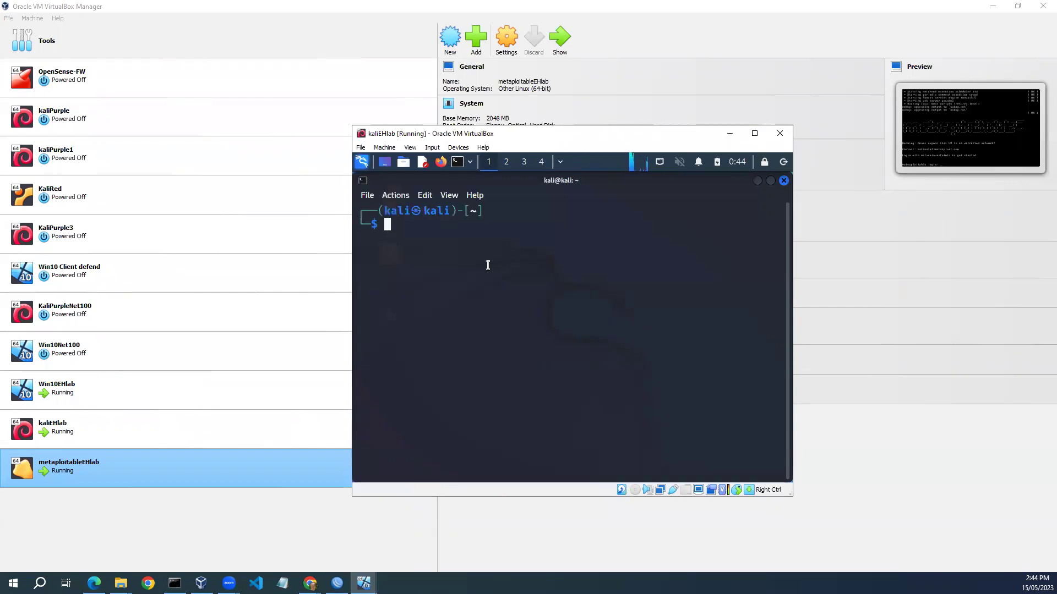
type("ip a")
key("Return")
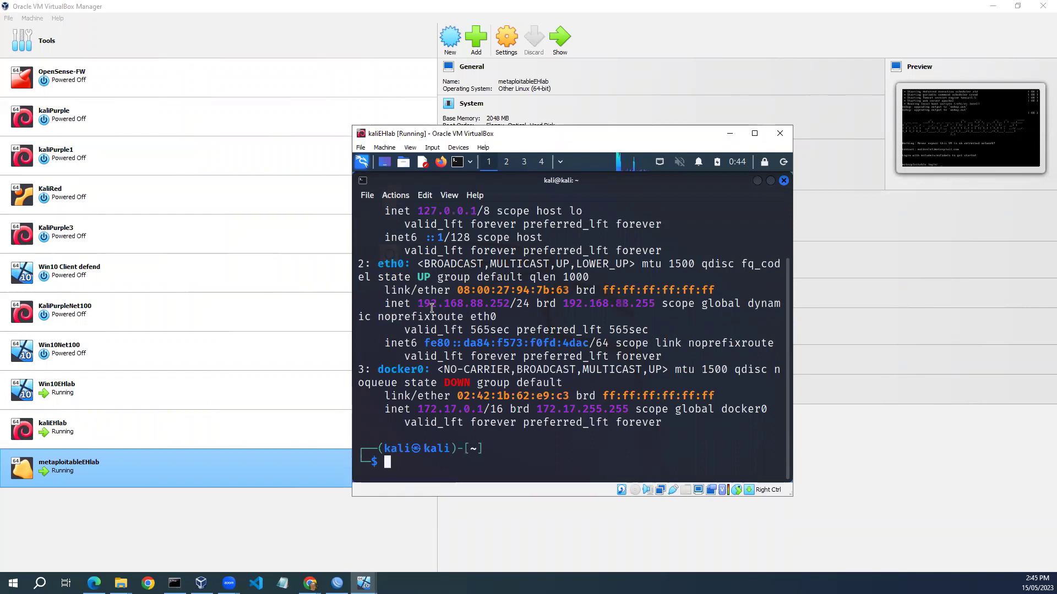
left_click_drag(418, 303, 510, 304)
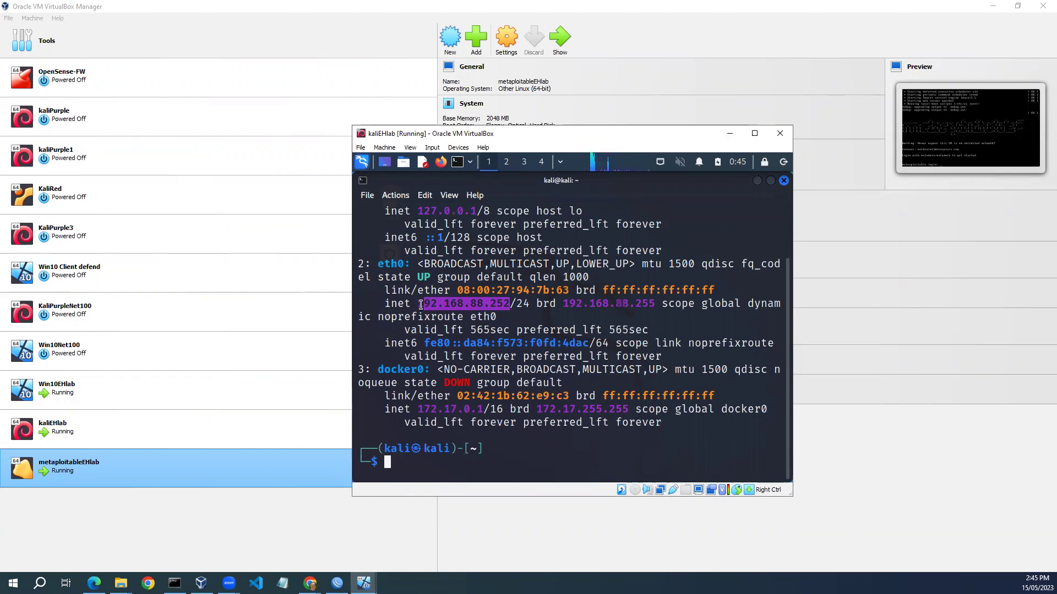
left_click_drag(418, 303, 510, 303)
left_click(402, 461)
Ping 192.168.88.1 and 8.8.8.8, confirming both reply.
type("ping ")
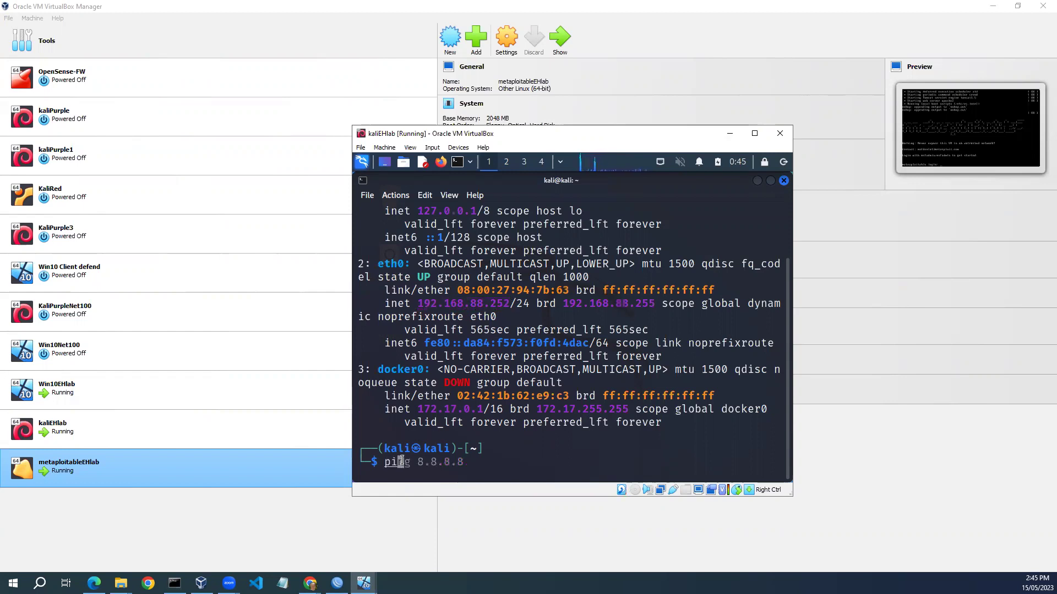
type("192.168.88.1")
key("Return")
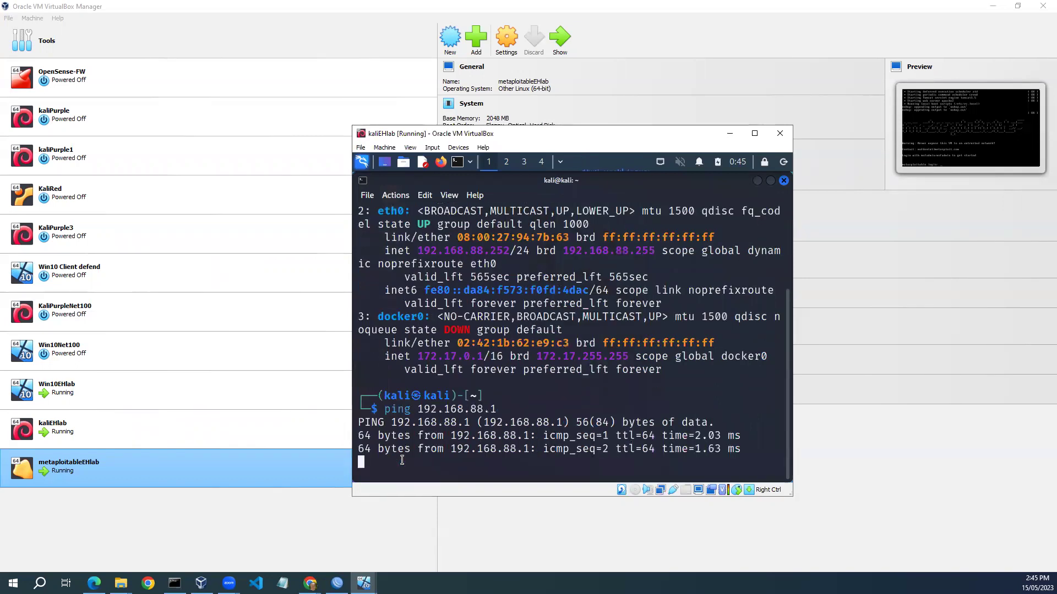
key("ctrl+c")
key("Up")
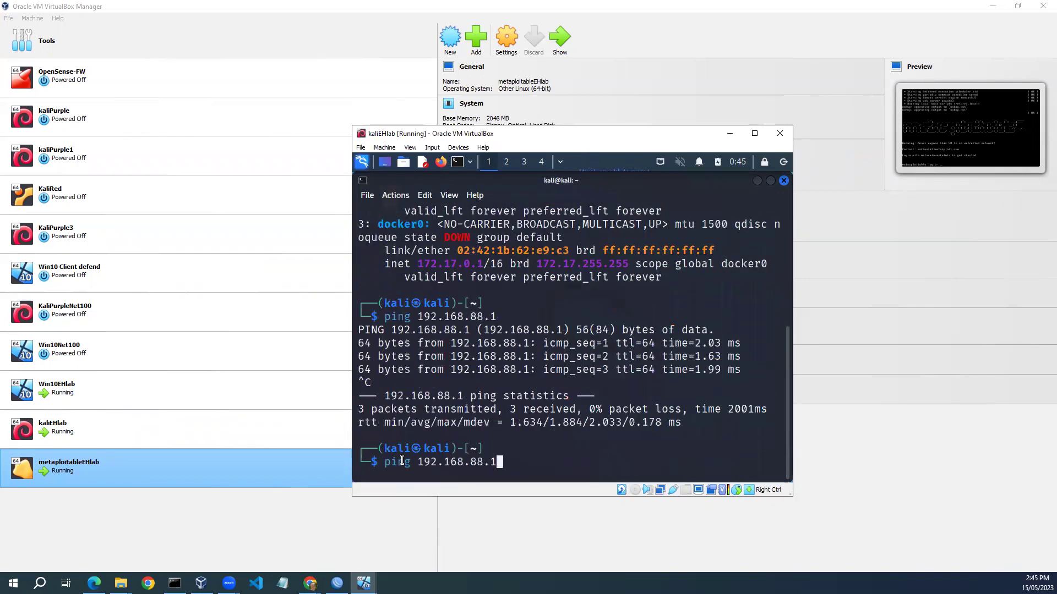
key("BackSpace")
key("BackSpace")
key("BackSpace")
key("BackSpace")
key("BackSpace")
key("BackSpace")
key("BackSpace")
key("BackSpace")
key("BackSpace")
key("BackSpace")
key("BackSpace")
key("BackSpace")
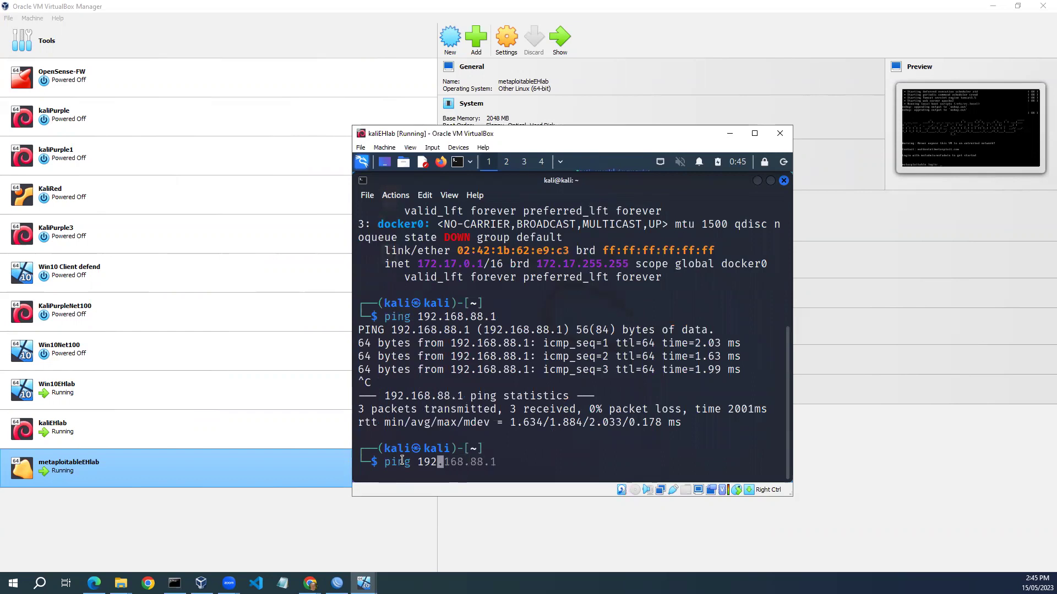
type("8.8.8.8")
key("Return")
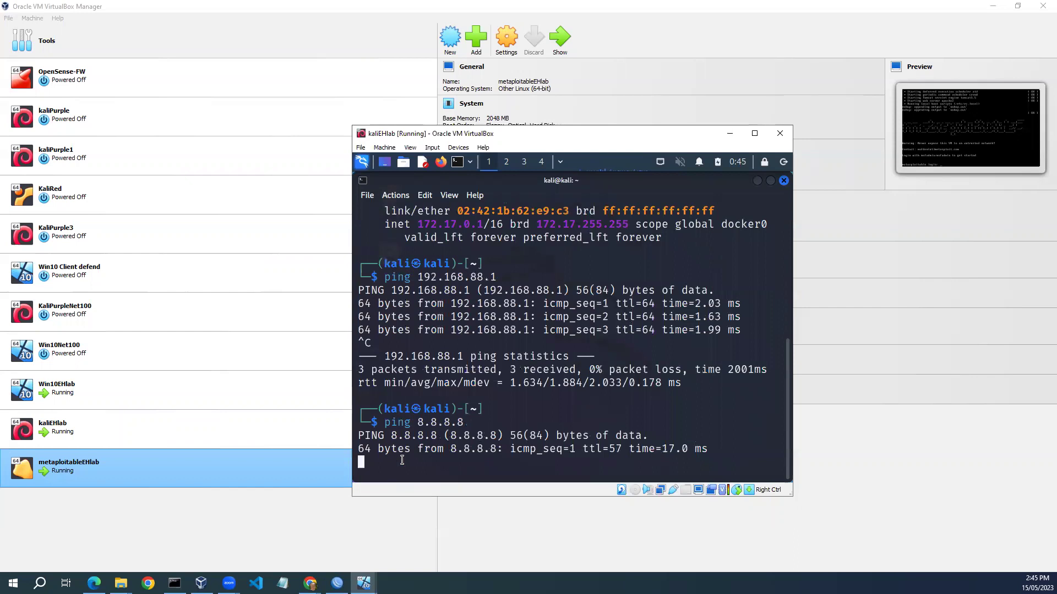
key("ctrl+c")
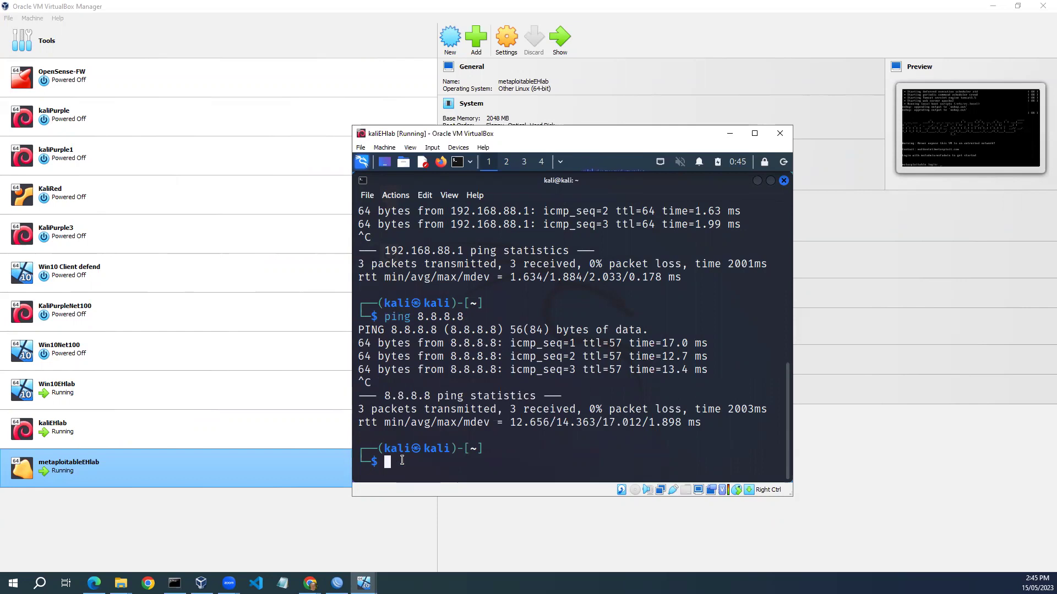
Ping 192.168.88.9, which shows 100% packet loss.
type("ping 192.168.88.9")
key("Return")
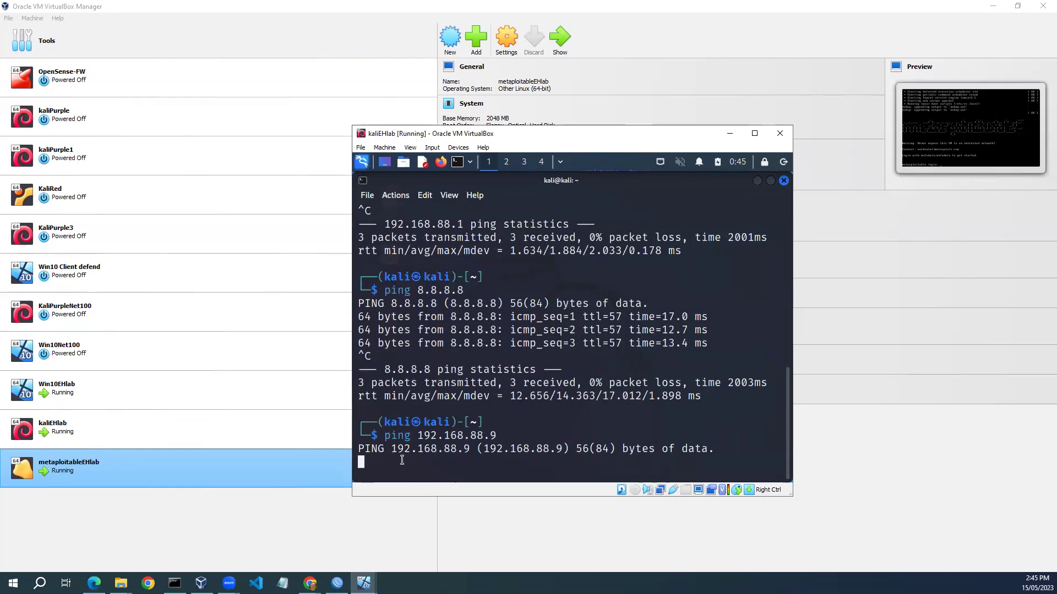
key("ctrl+c")
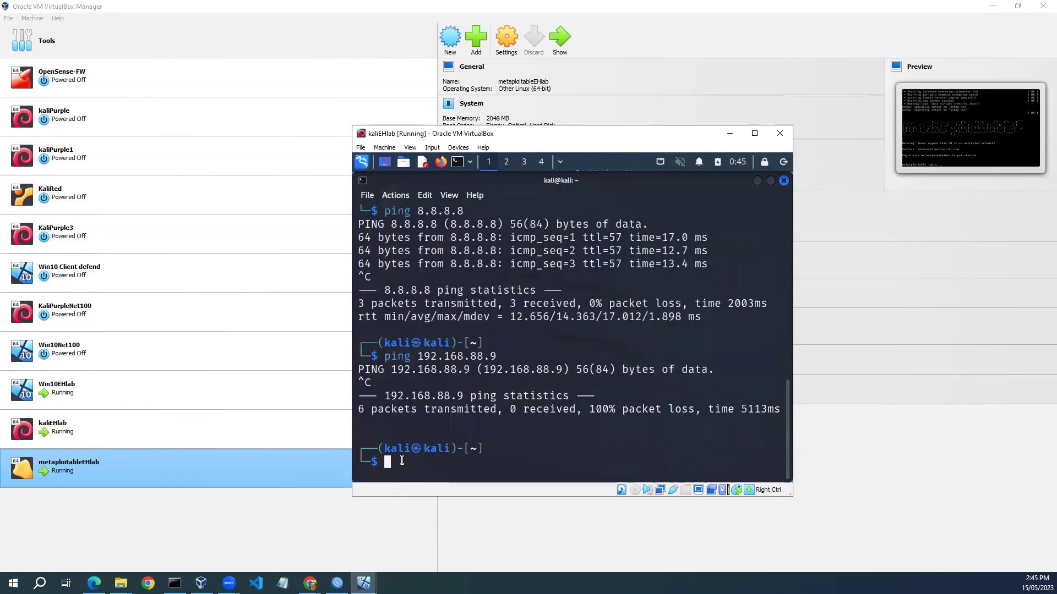
mouse_move(363, 583)
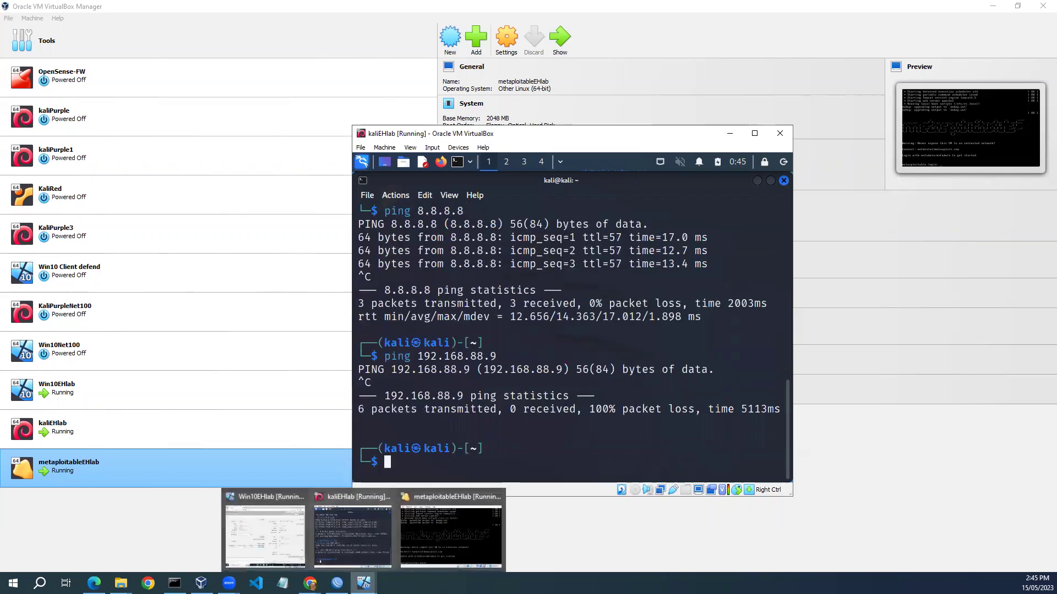
Check the router's wireless clients in Win10EHlab, then re-ping 192.168.88.9 from Kali without replies.
left_click(274, 542)
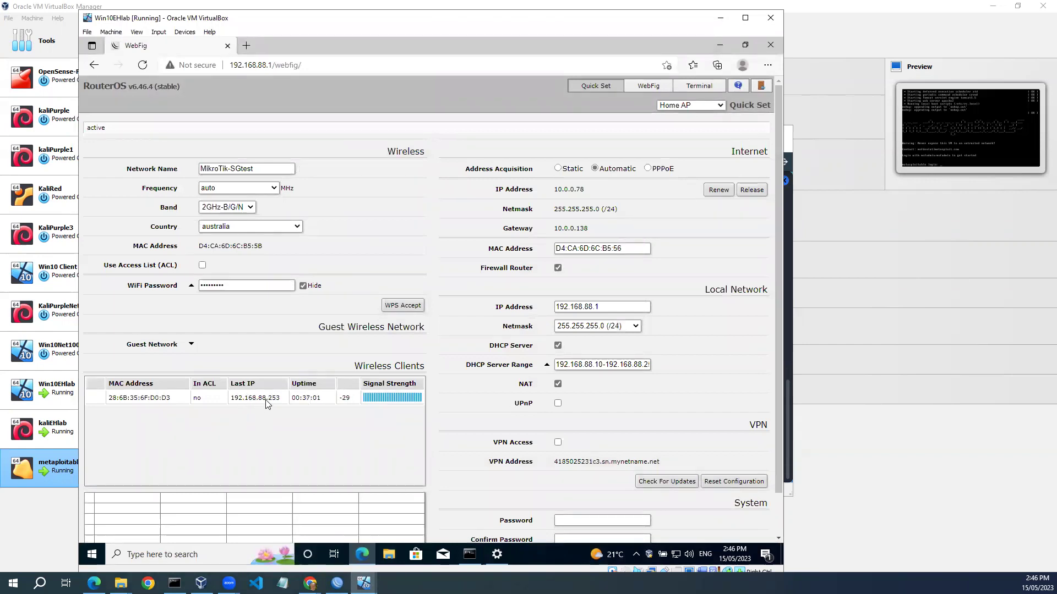
left_click(720, 21)
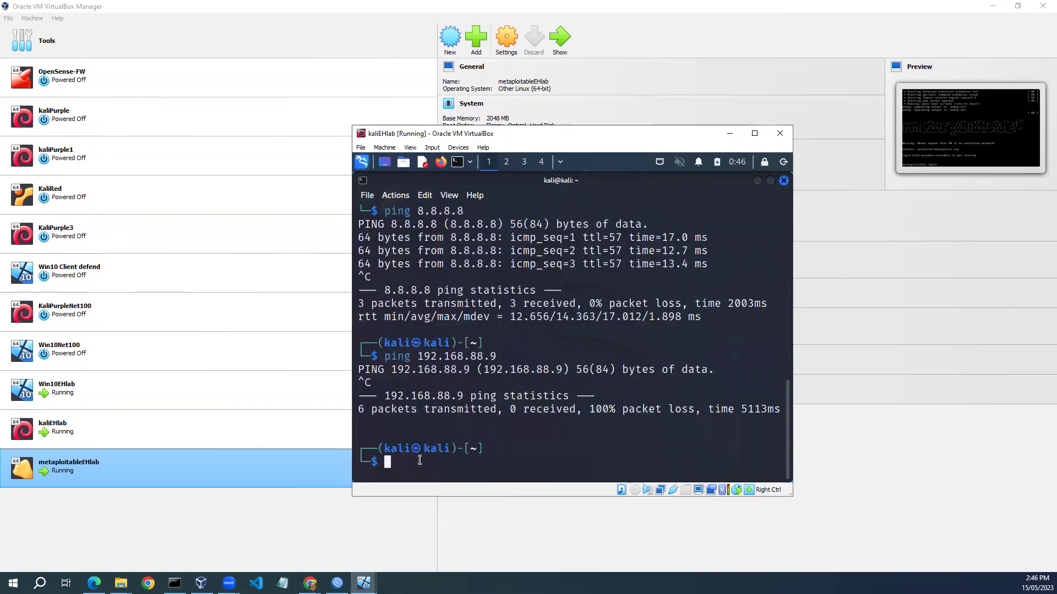
key("Up")
key("Return")
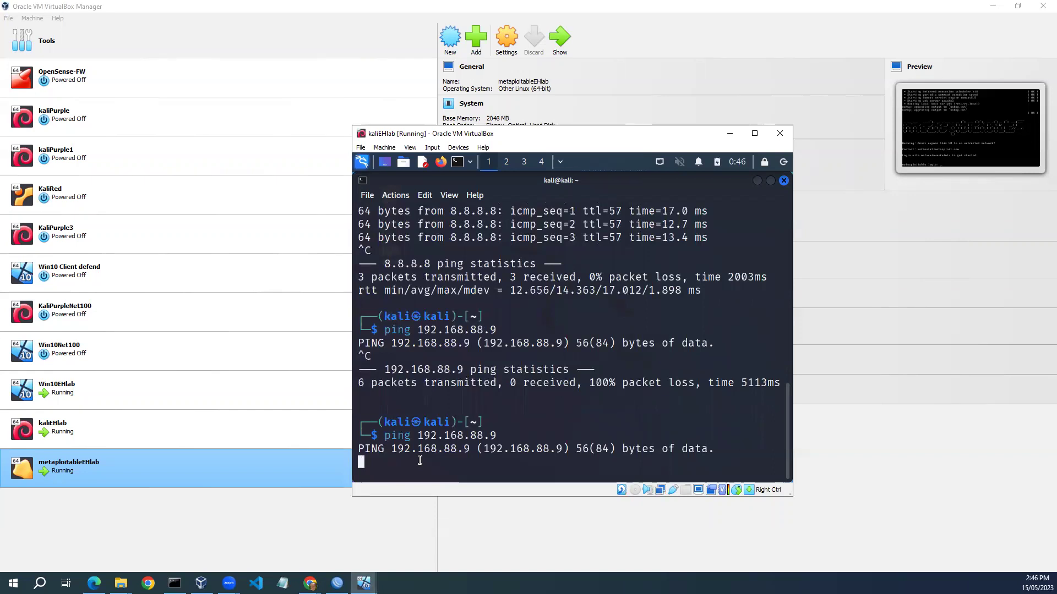
key("ctrl+c")
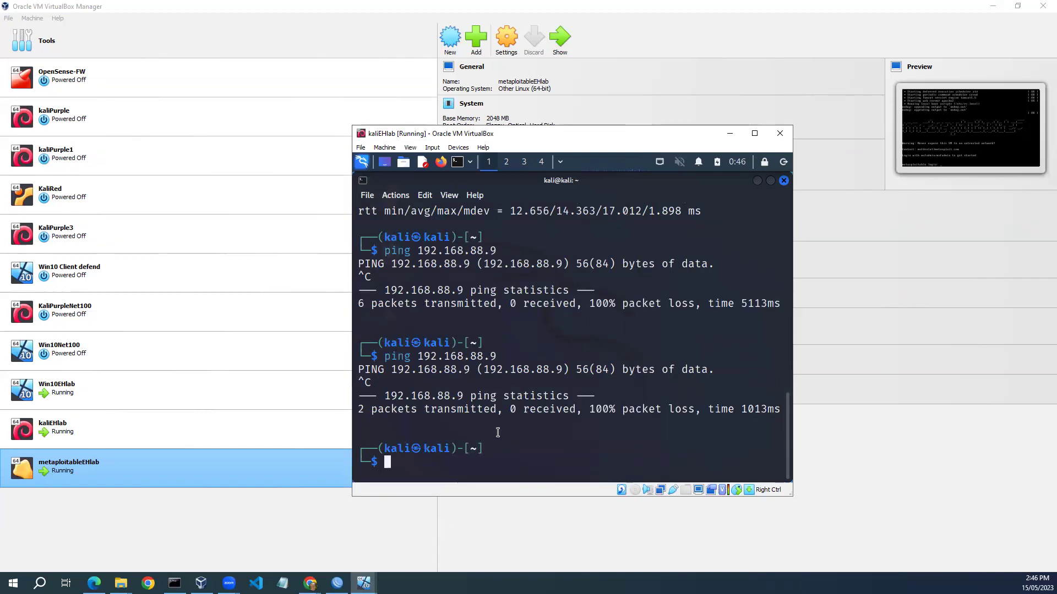
Log into the Metasploitable console as msfadmin and list its interface addresses with ip a.
mouse_move(363, 584)
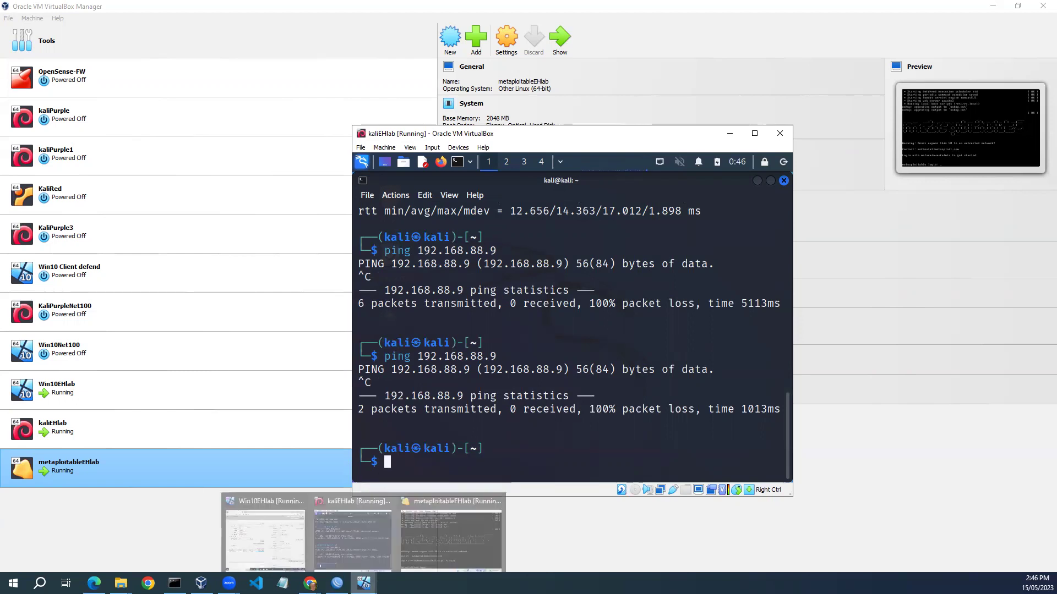
left_click(450, 538)
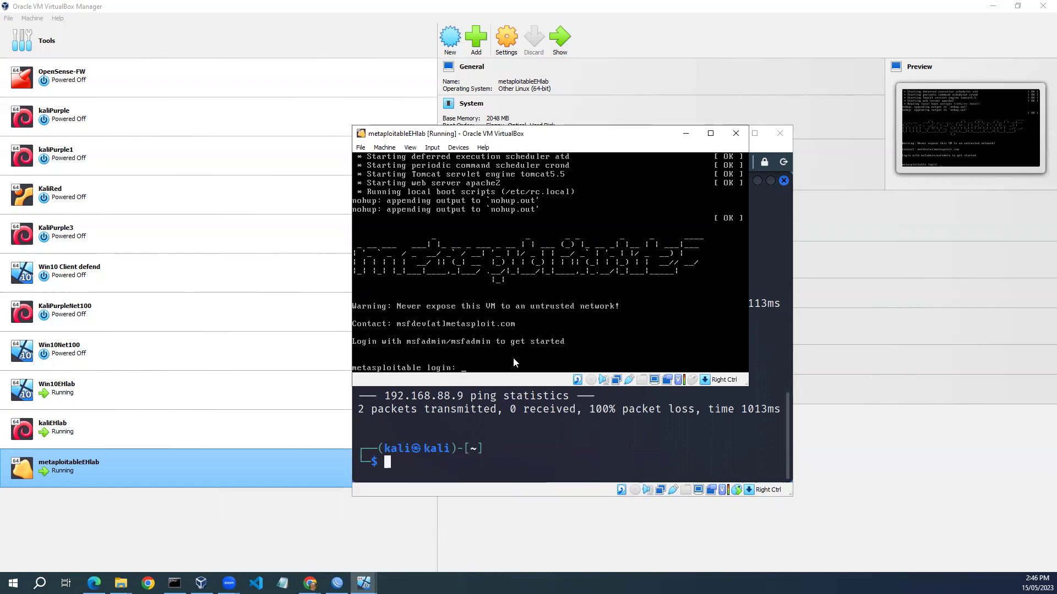
type("msfadmin")
key("Return")
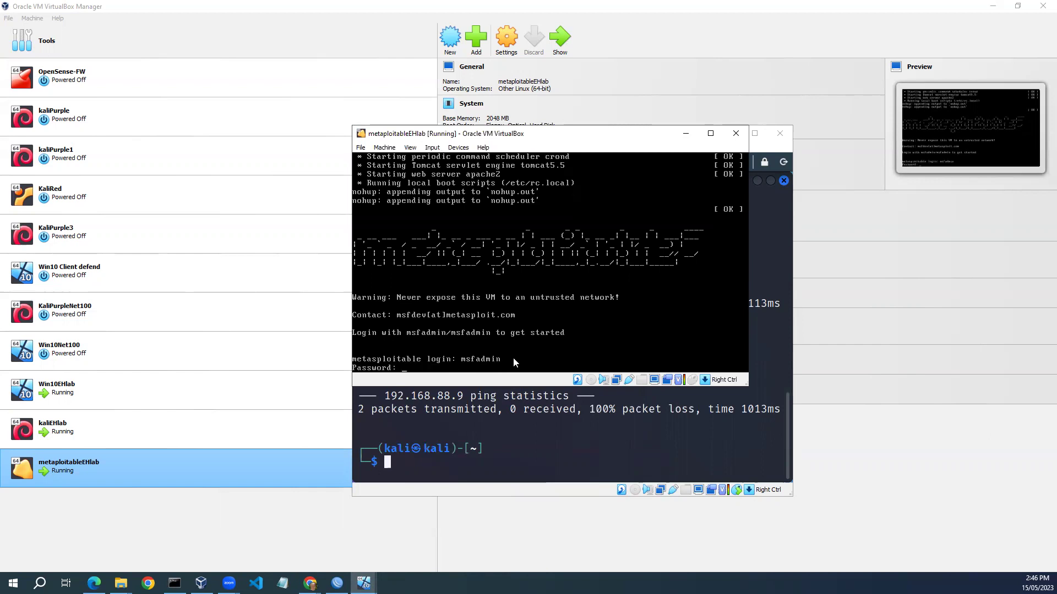
key("Return")
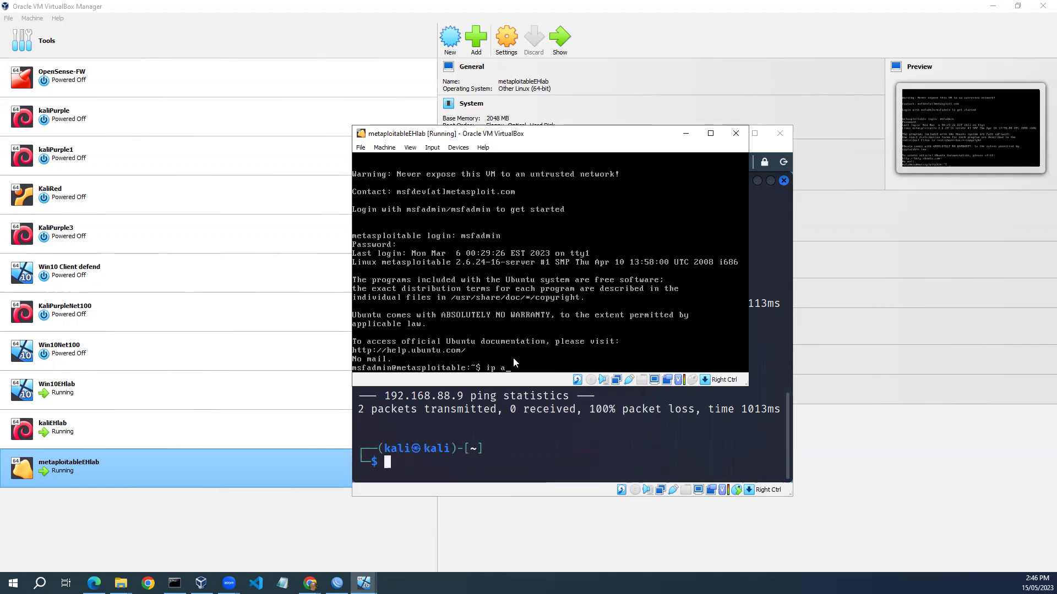
type("ip a")
key("Return")
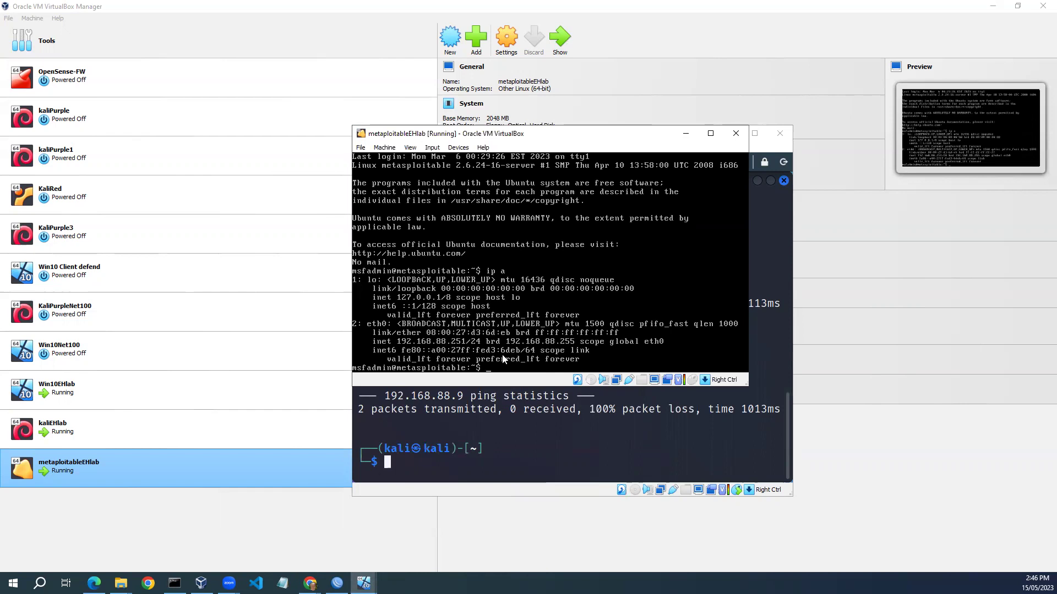
Ping the 192.168.88.1 gateway and then 8.8.8.8, stopping each with Ctrl+C.
left_click(398, 342)
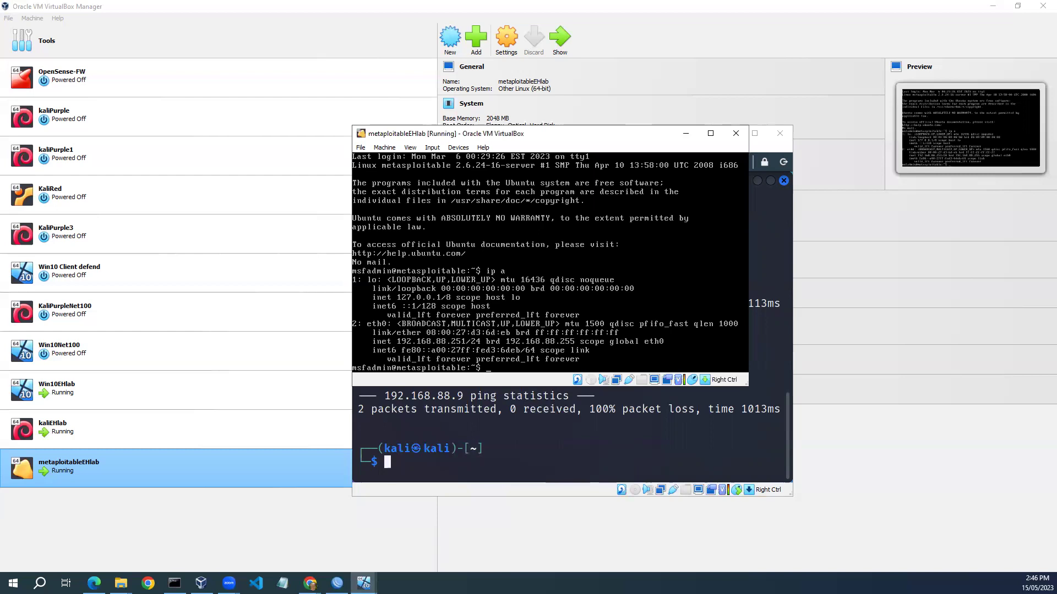
type("ping 192.168.88.1")
key("Return")
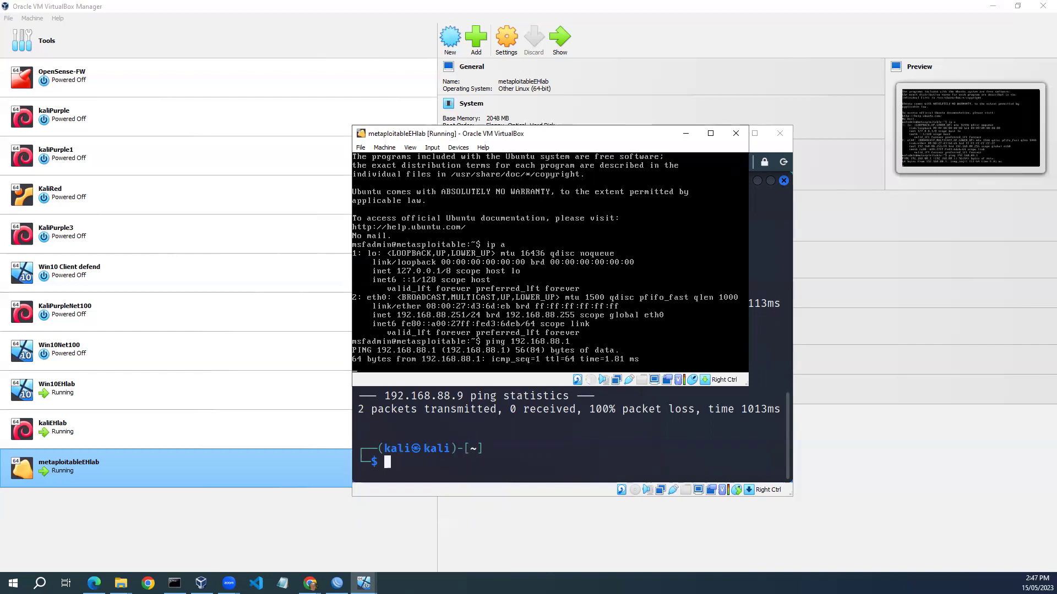
key("ctrl+c")
type("pi")
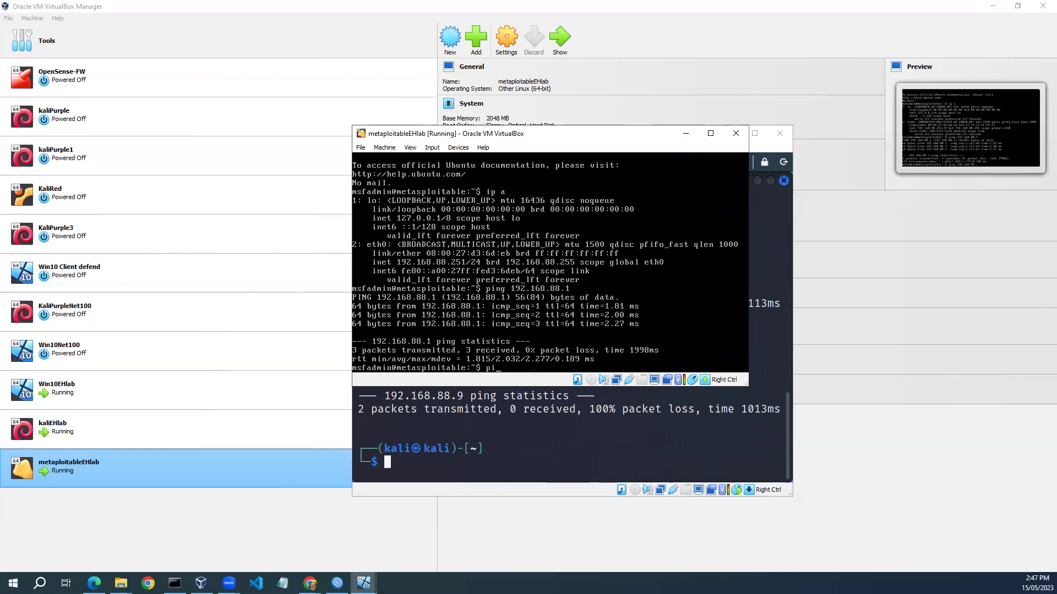
type("ng 8.8.8.8")
key("Return")
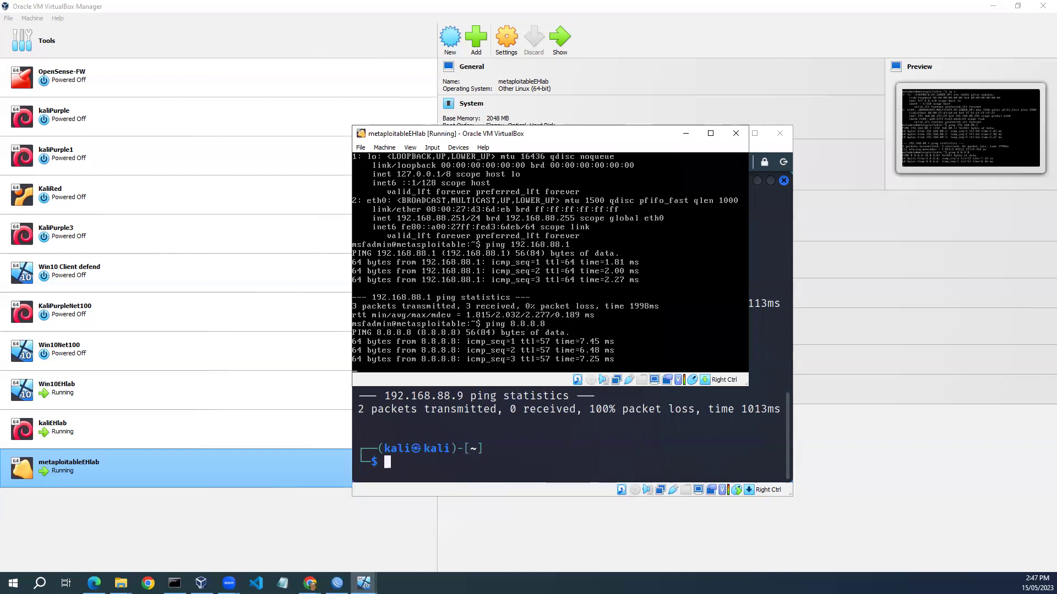
key("ctrl+c")
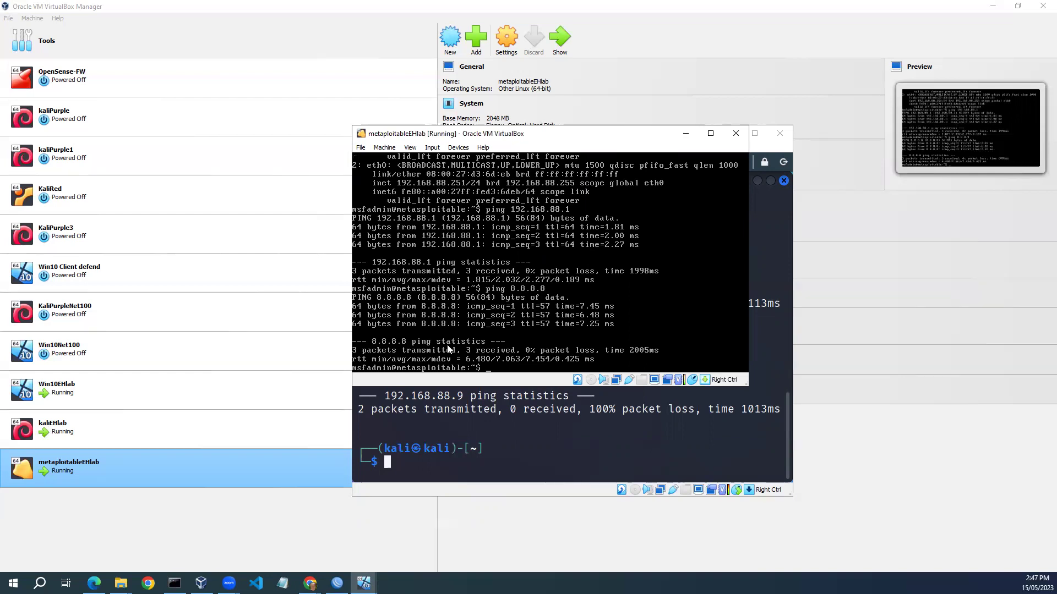
Name the new VM owasp-bwaEHlab and set its folder to D:\2023\VMs\EthicalHacking\OWASP-BWA.
left_click(450, 38)
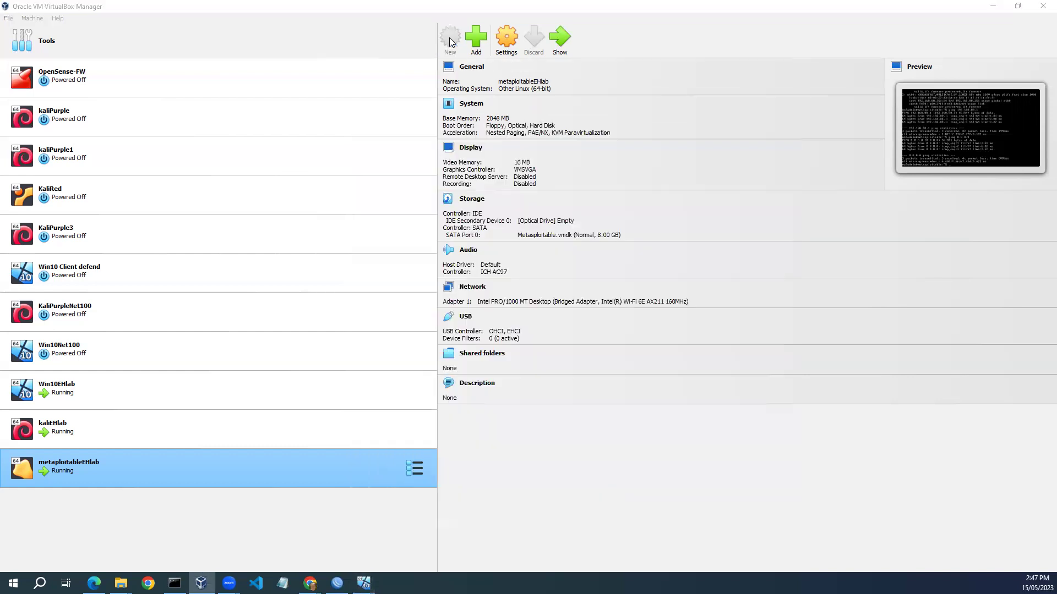
type("owasp-bwaEHlab")
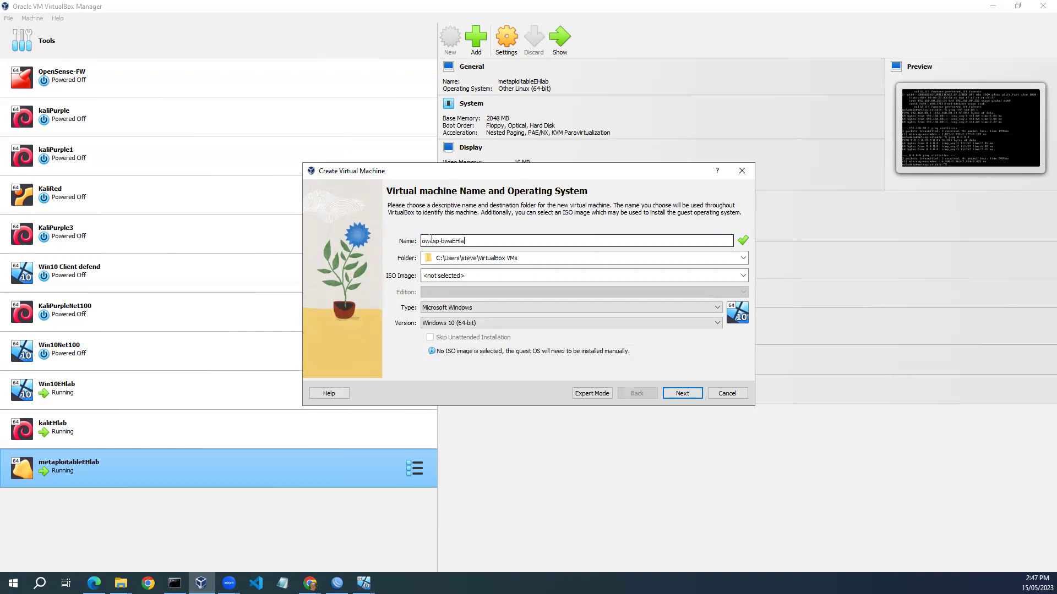
left_click(742, 258)
left_click(729, 286)
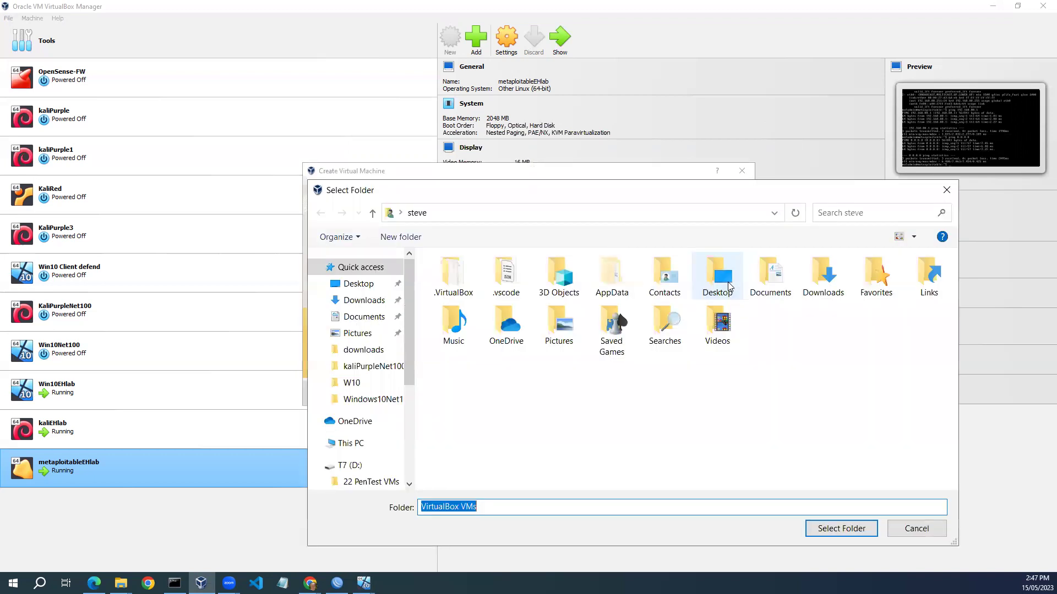
left_click_drag(408, 351, 408, 392)
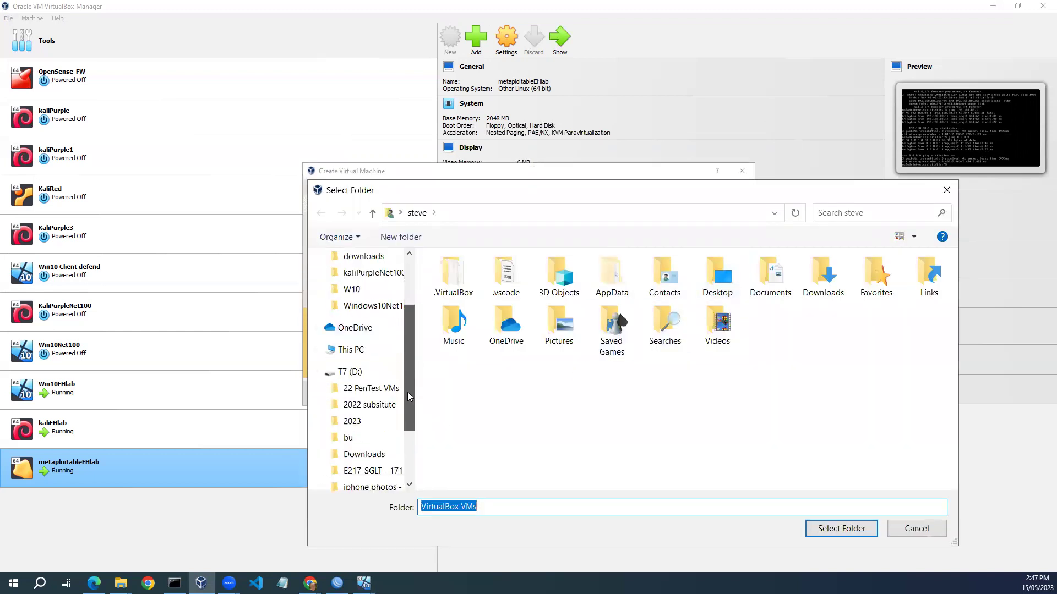
left_click(353, 422)
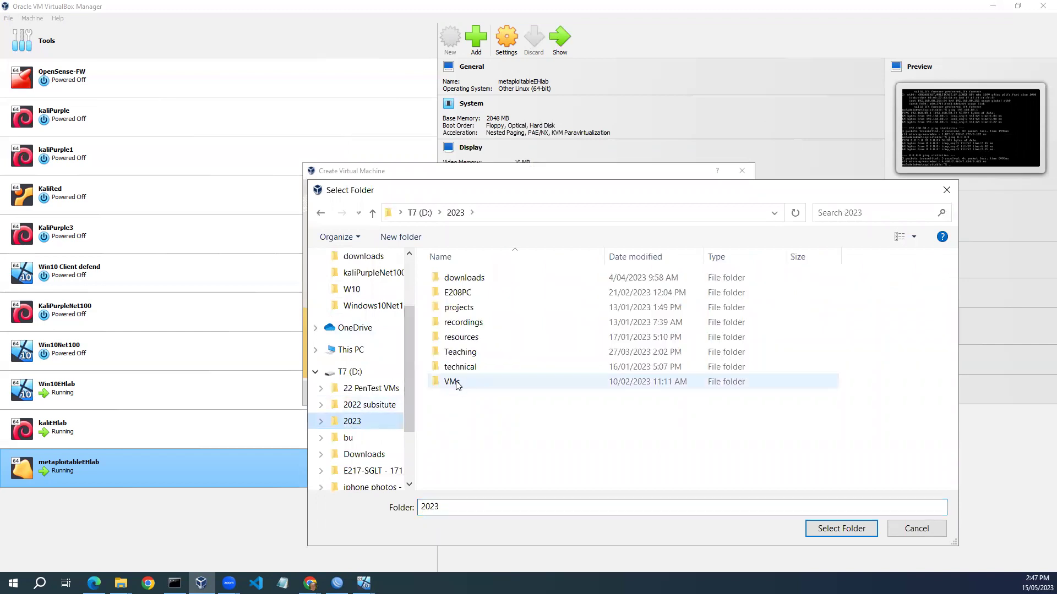
double_click(467, 384)
double_click(480, 412)
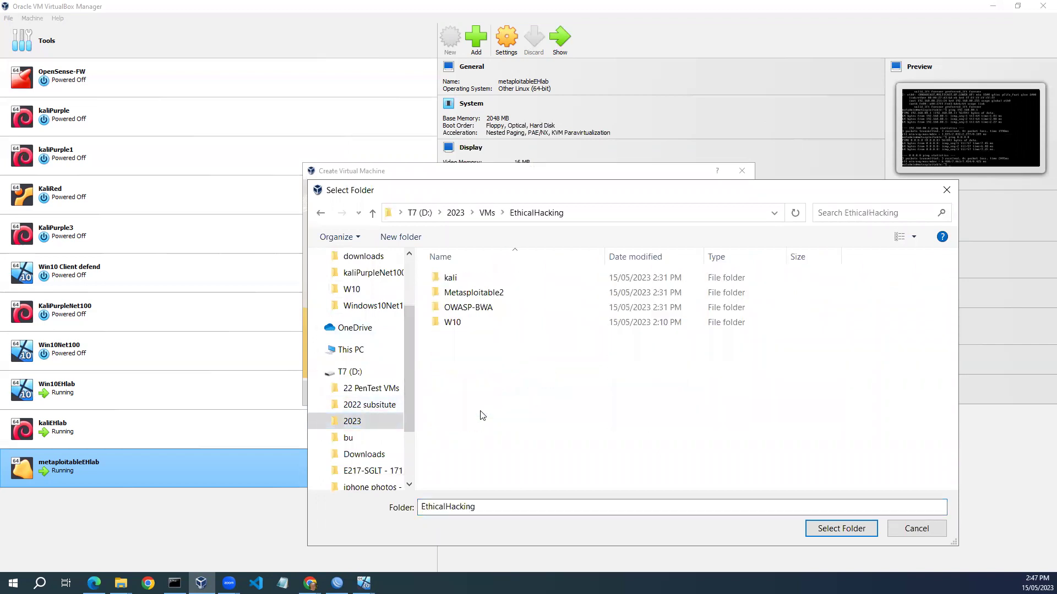
double_click(469, 308)
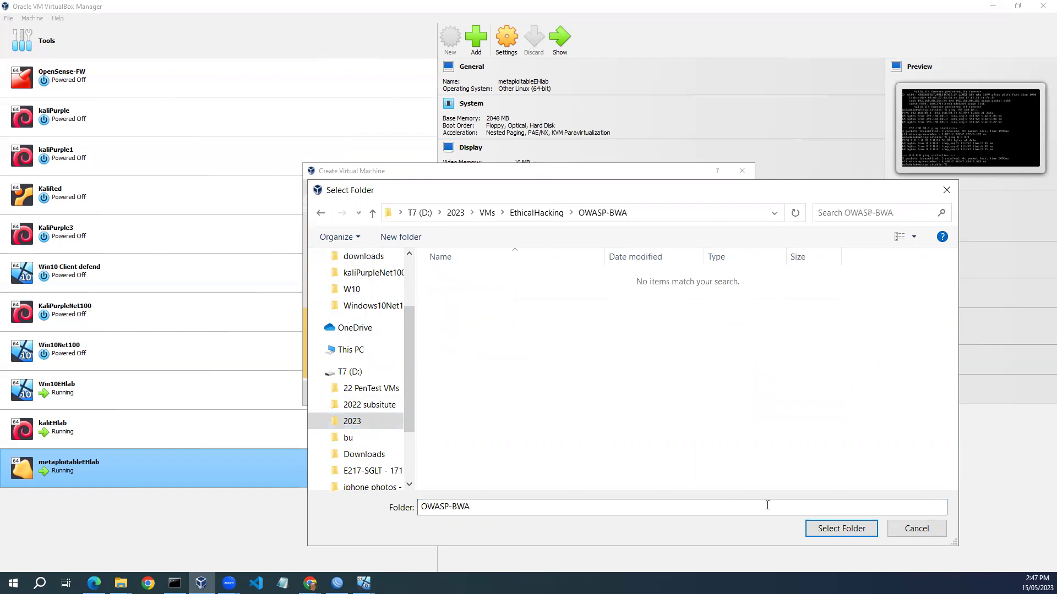
left_click(836, 530)
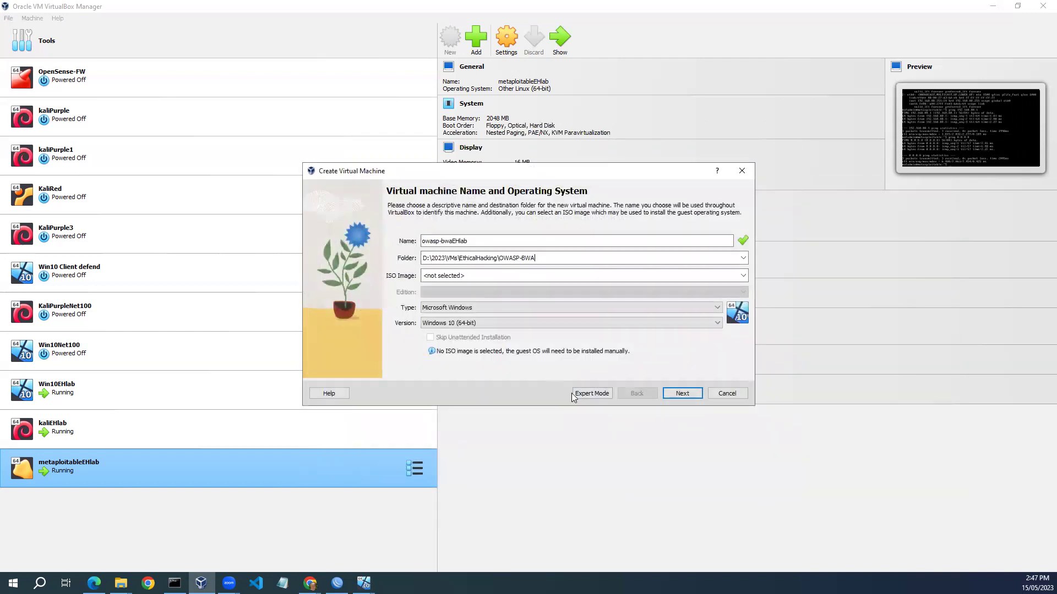
Set the VM's type to Linux and its version to Ubuntu (64-bit).
left_click(716, 307)
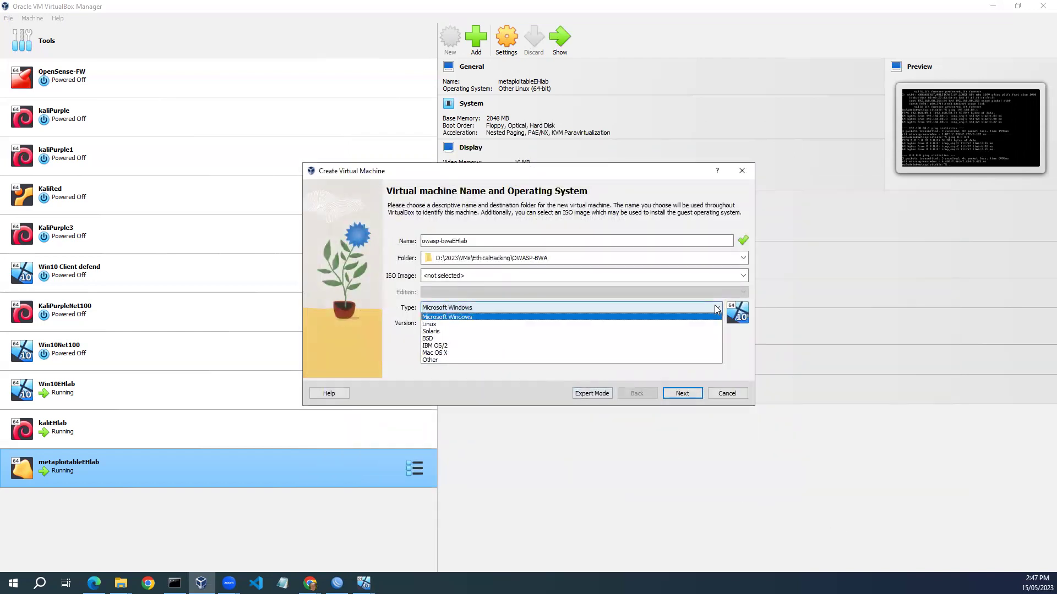
left_click(716, 324)
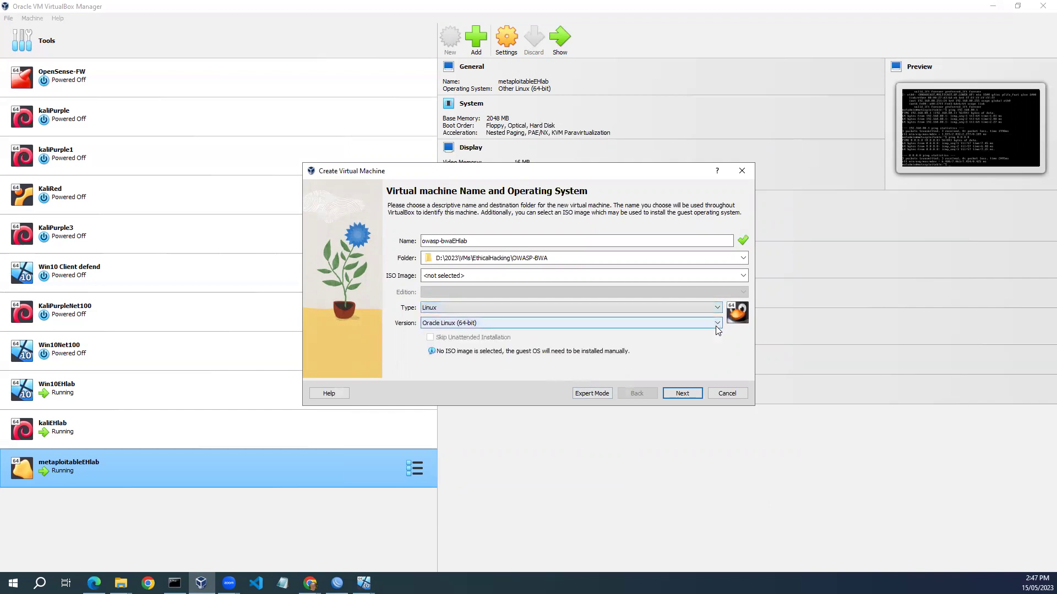
left_click(717, 324)
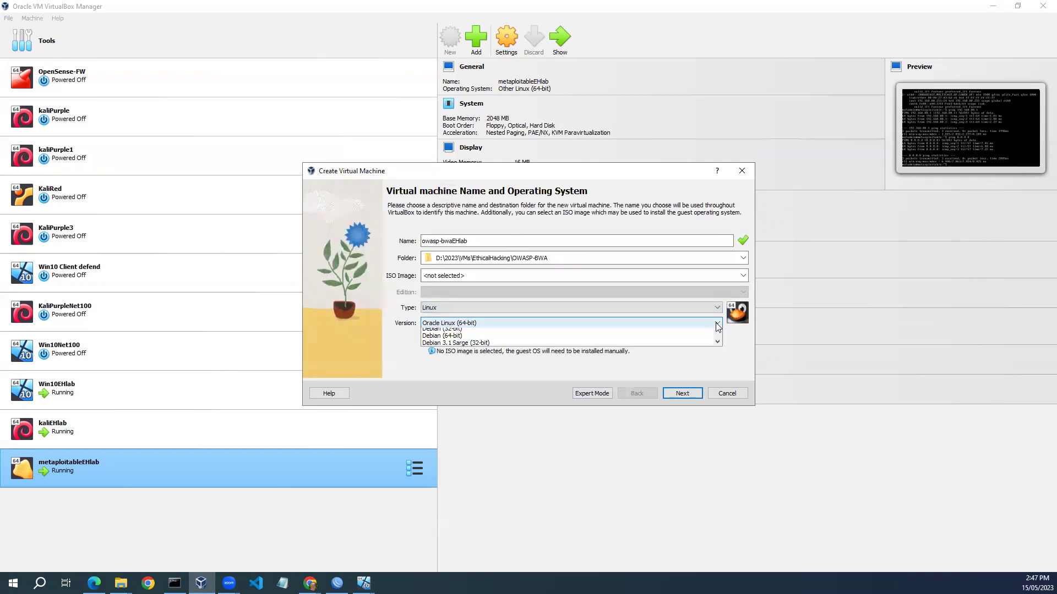
left_click_drag(717, 356, 717, 387)
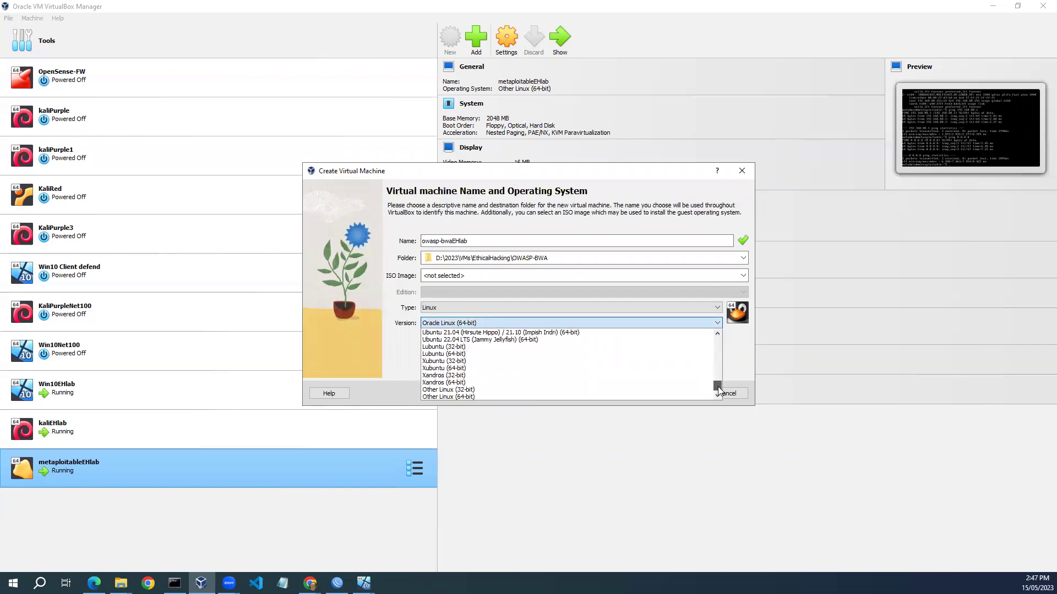
left_click(582, 400)
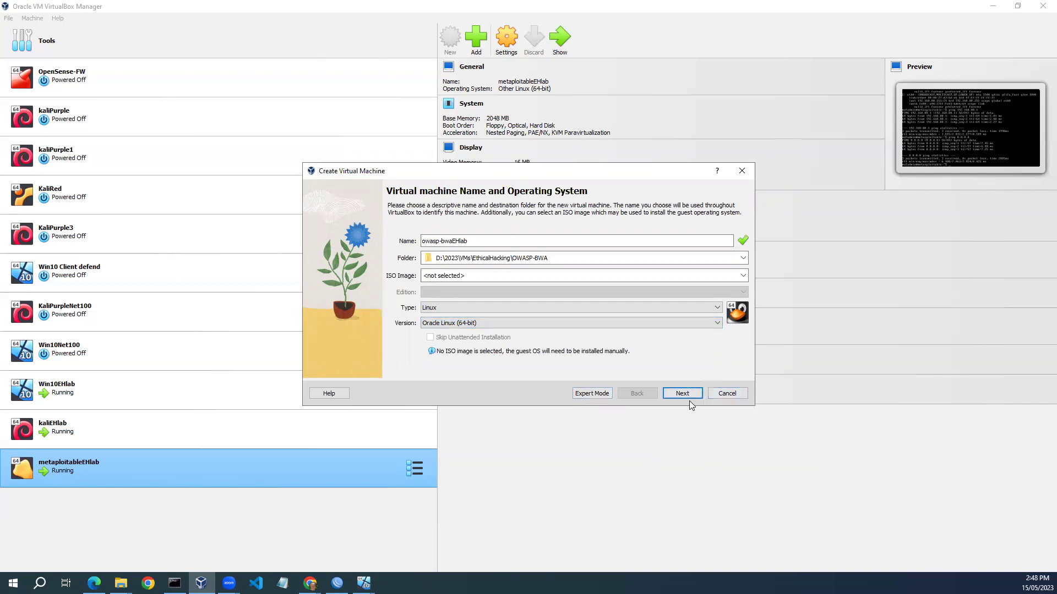
key("alt+Tab")
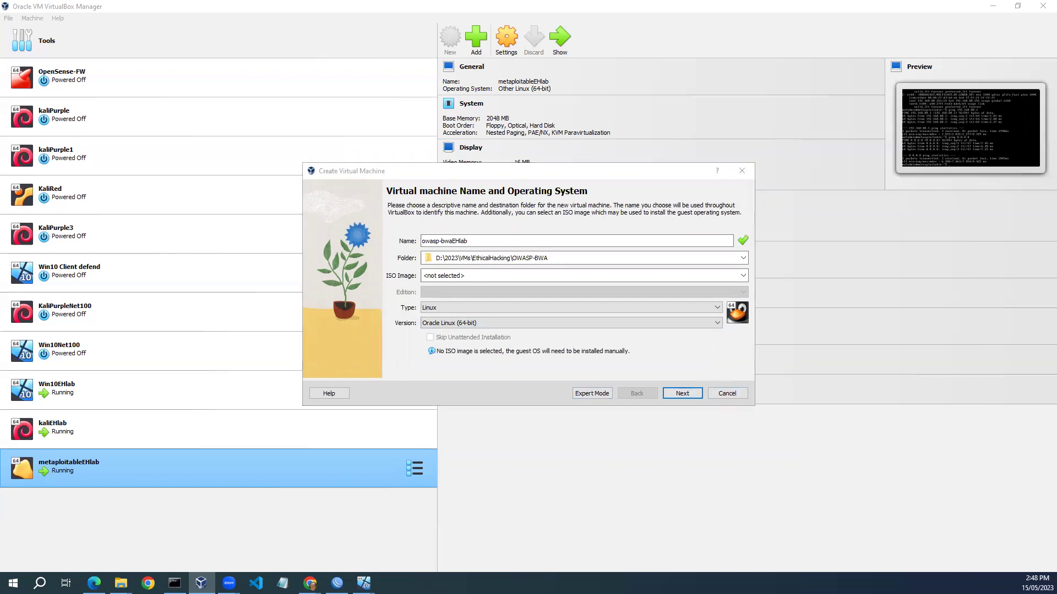
left_click(716, 324)
scroll(696, 351, "down", 2)
scroll(696, 352, "down", 4)
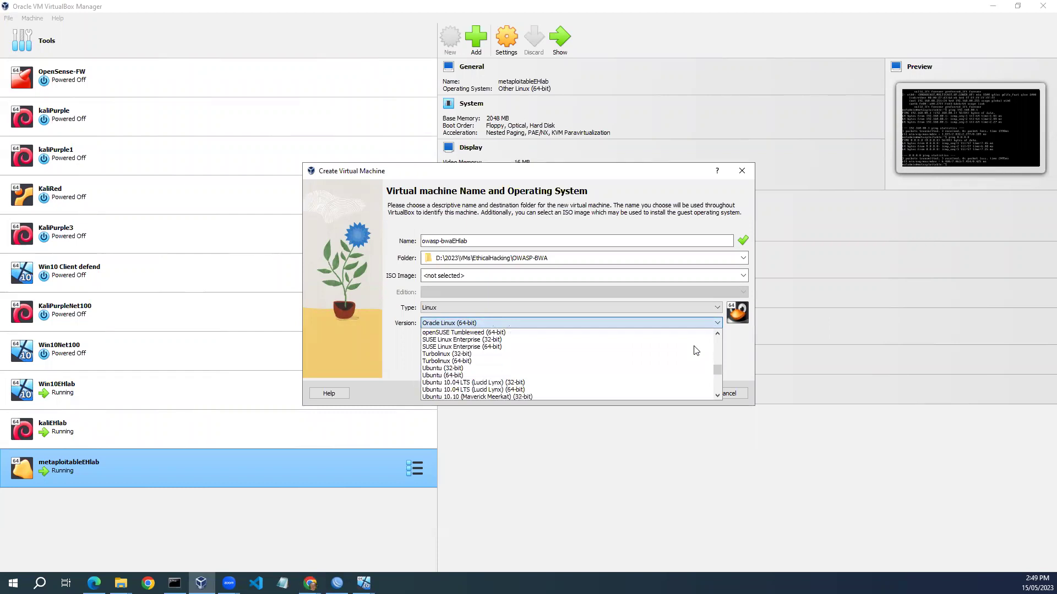
left_click(677, 377)
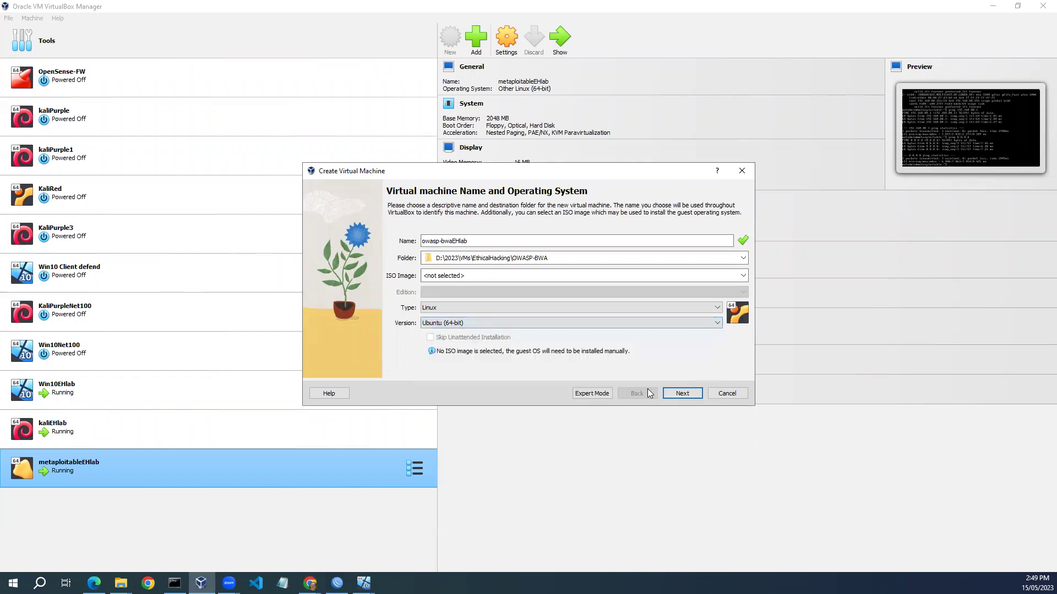
Give the VM 4096 MB of base memory.
left_click(681, 393)
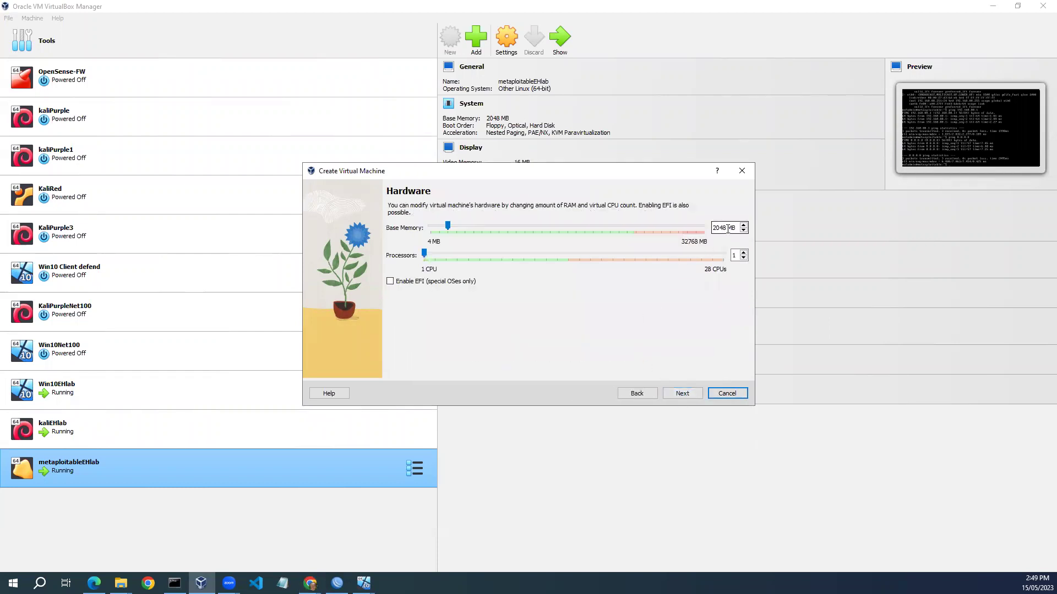
type("4096")
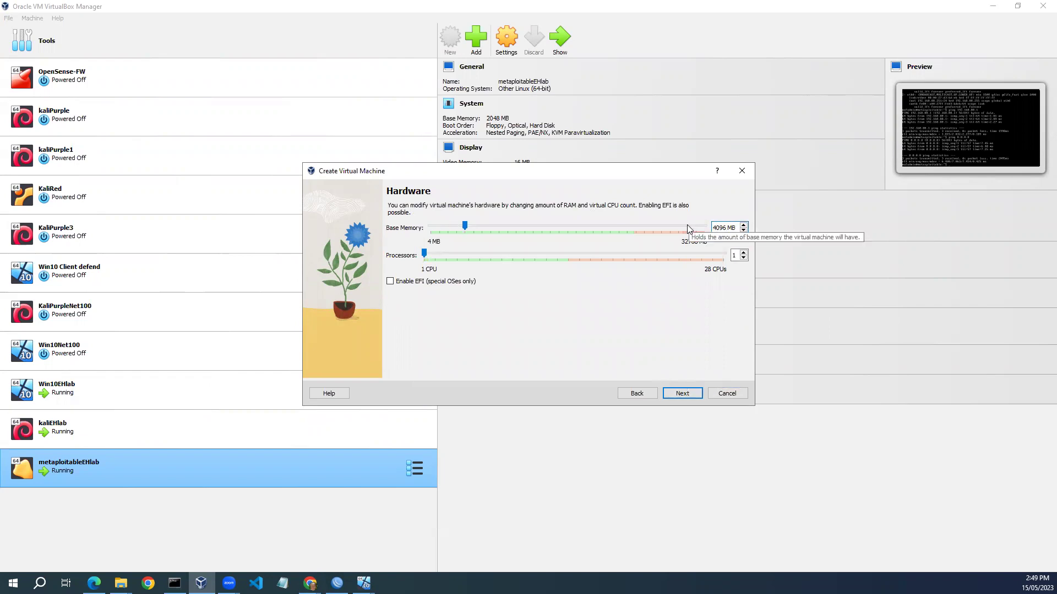
left_click(681, 394)
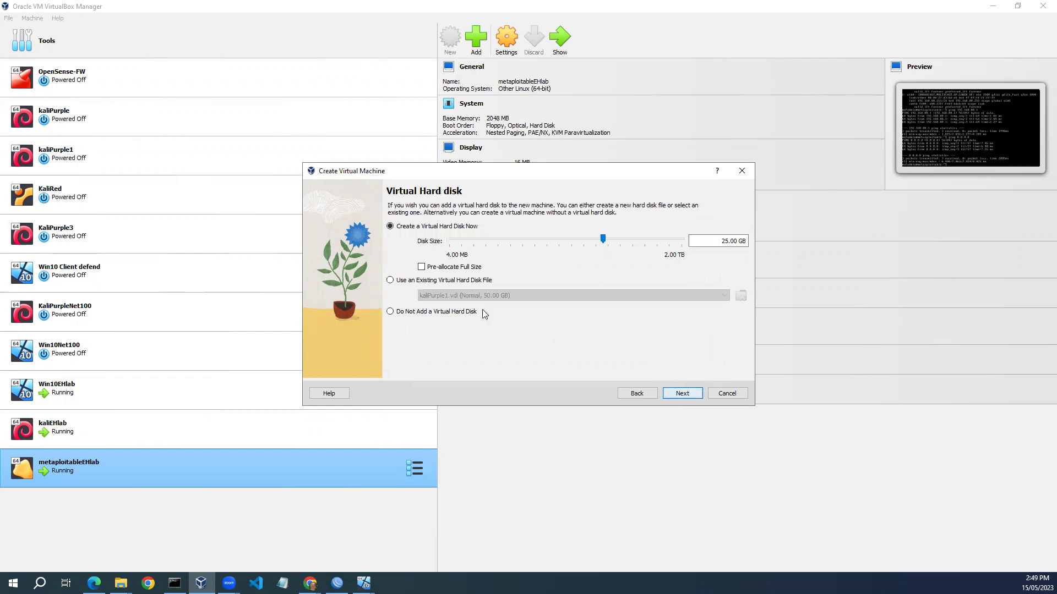
Choose an existing disk: the OWASP Broken Web Apps image in D:\2023\VMs\EthicalHacking\OWASP-BWA.
left_click(390, 280)
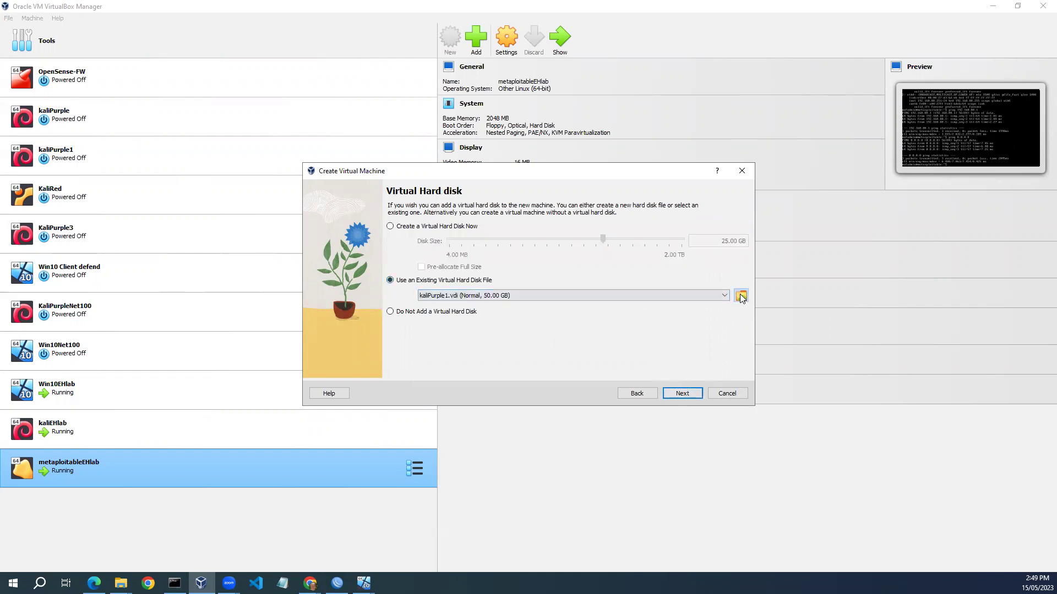
left_click(741, 296)
left_click(392, 138)
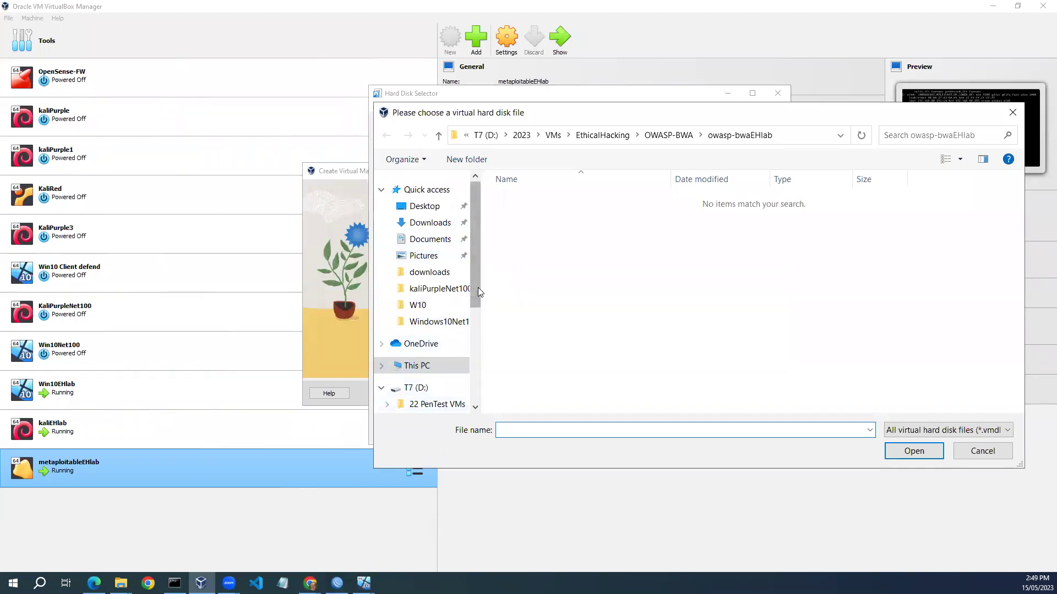
left_click_drag(477, 287, 478, 325)
left_click(433, 361)
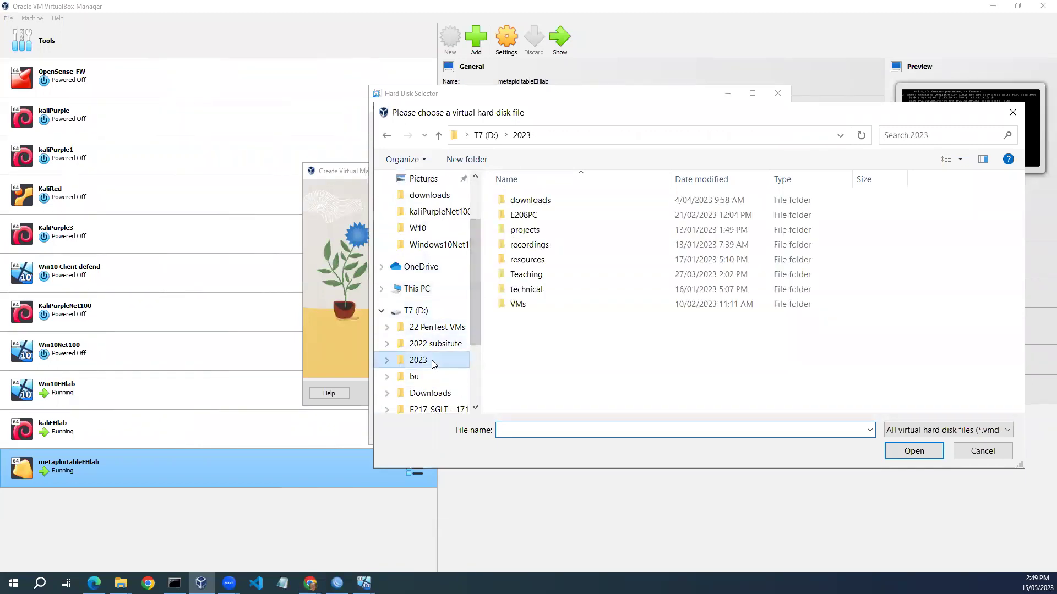
double_click(527, 305)
double_click(532, 334)
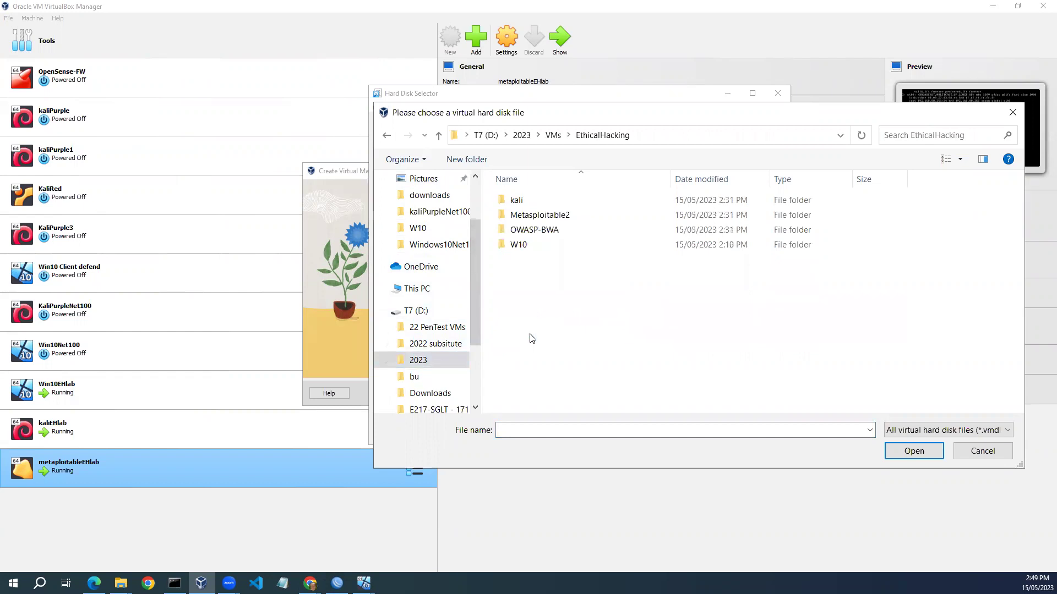
double_click(548, 231)
left_click(562, 215)
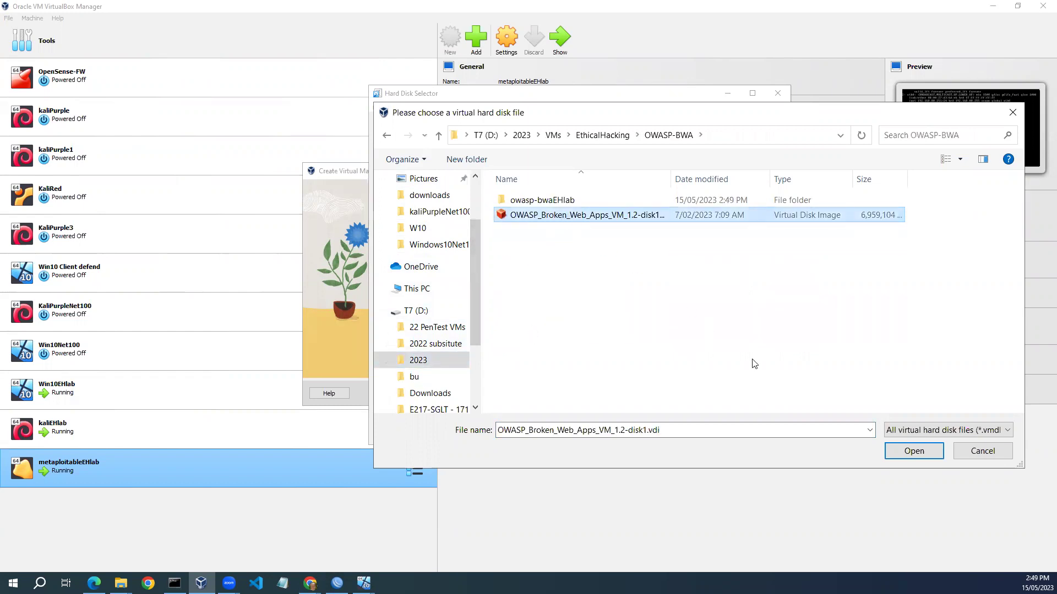
left_click(902, 452)
Attach the OWASP disk and finish creating owasp-bwaEHlab.
left_click(718, 432)
left_click(683, 394)
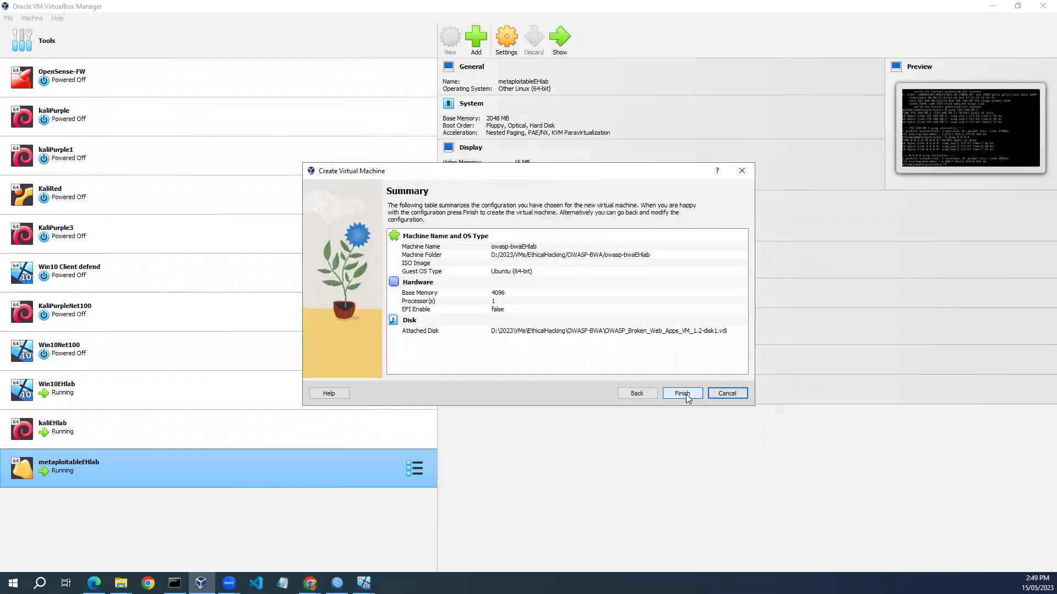
left_click(680, 393)
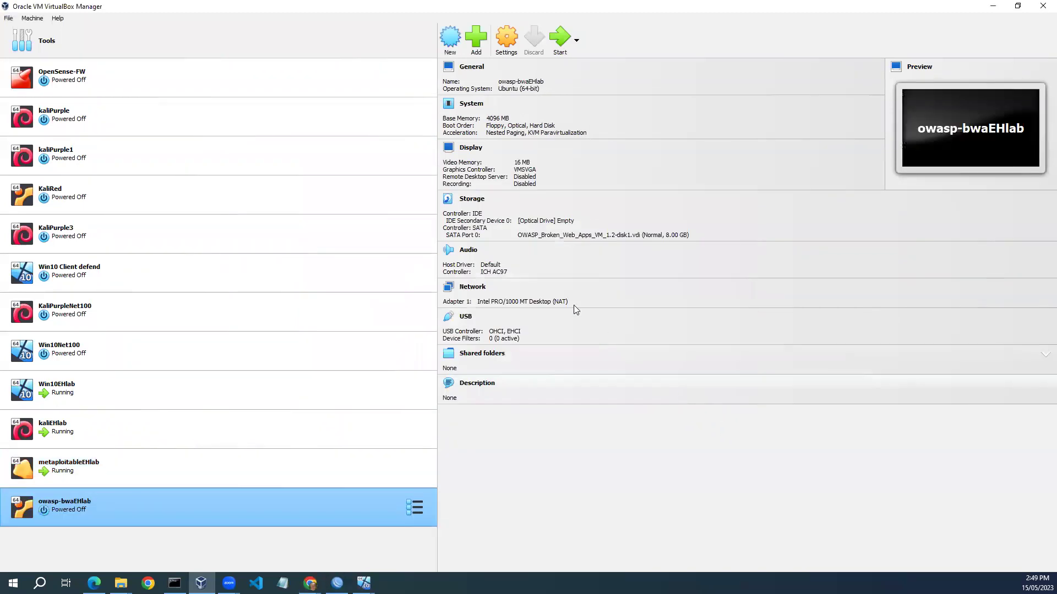
Bridge owasp-bwaEHlab's Adapter 1 to the Intel Wi-Fi 6E AX211, save, and start the VM.
left_click(503, 43)
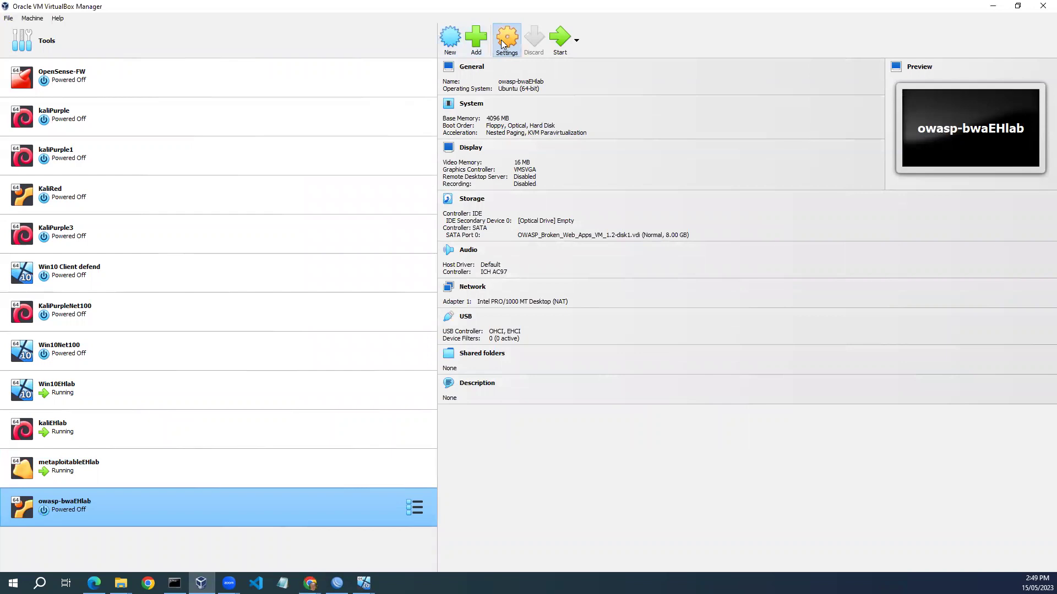
left_click(384, 279)
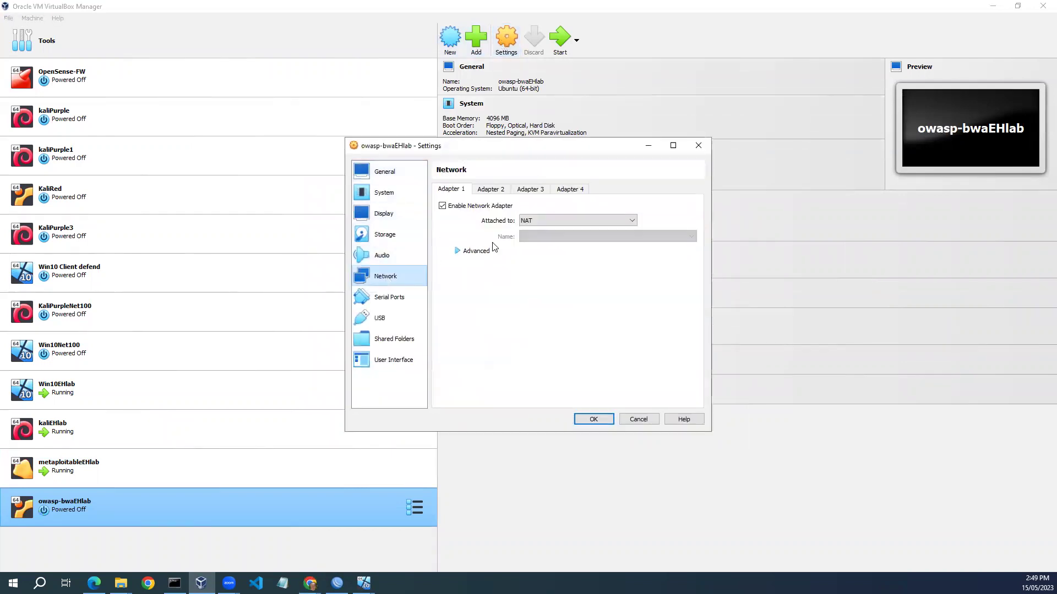
left_click(632, 221)
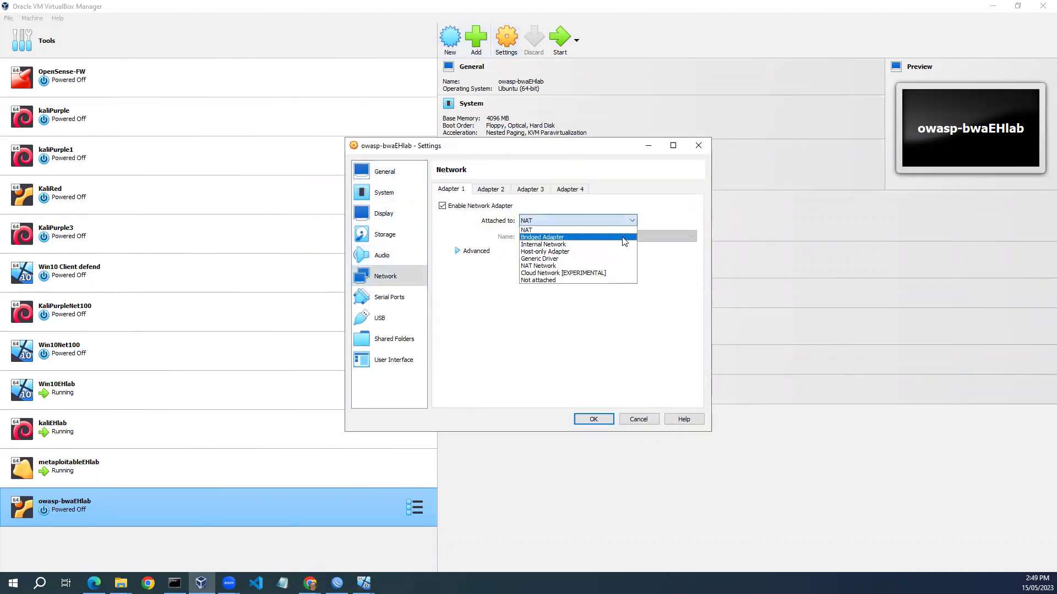
left_click(625, 238)
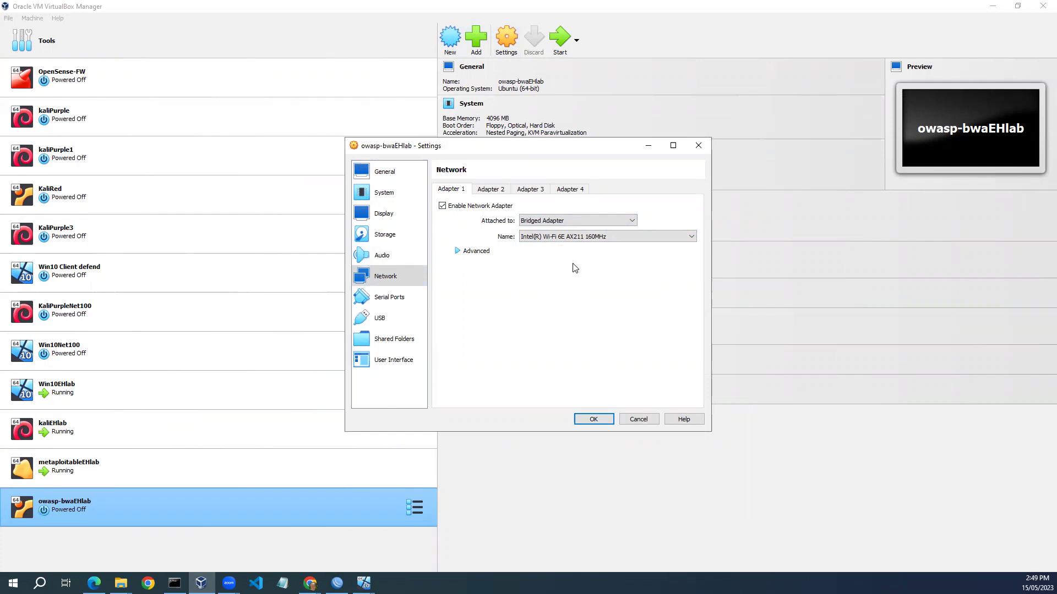
left_click(593, 419)
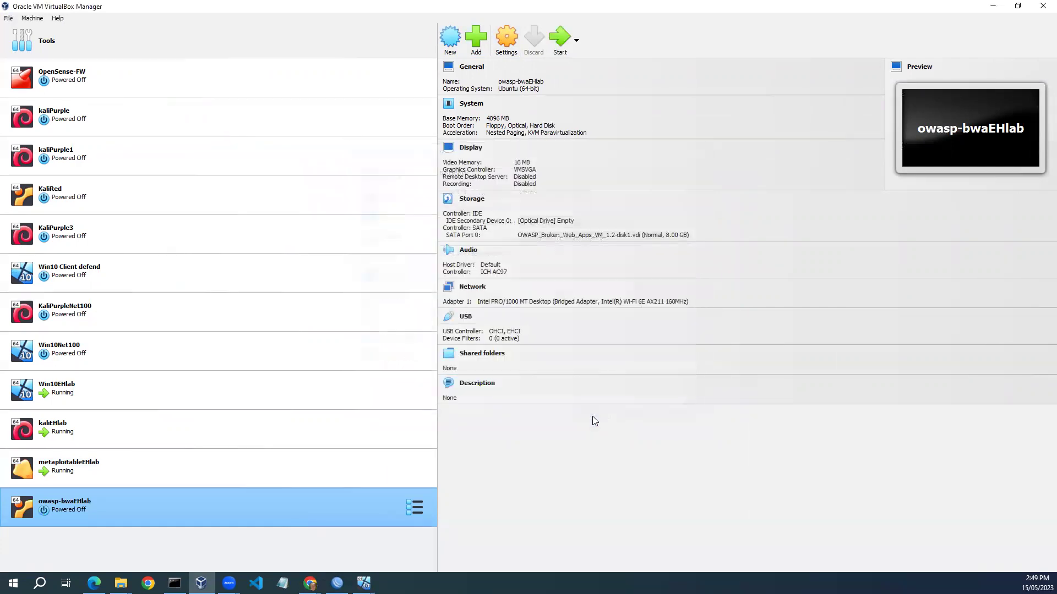
left_click(561, 40)
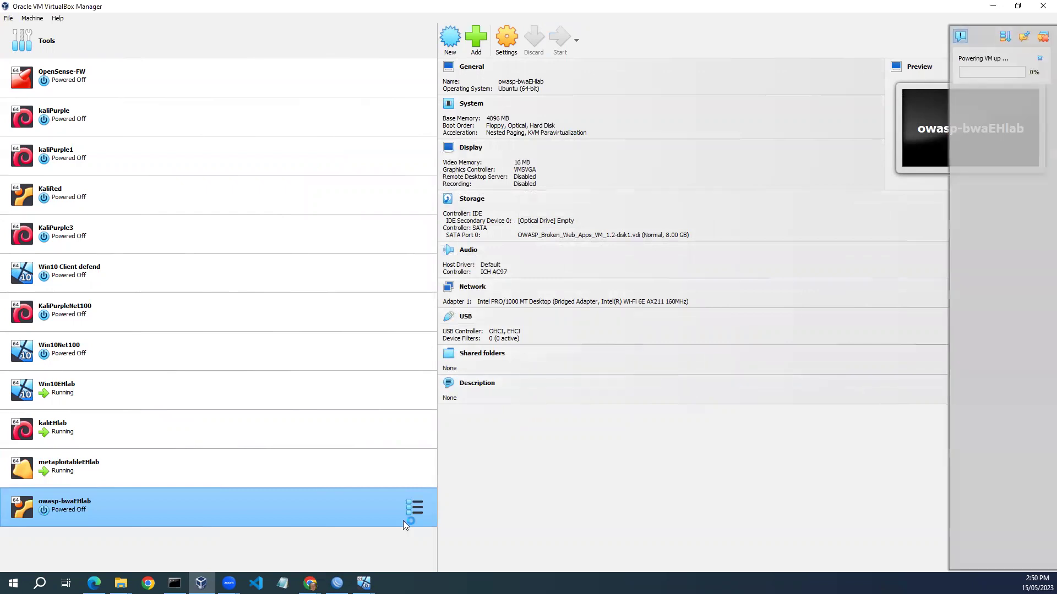
In Win10EHlab's Command Prompt, run a ping to 192.168.88.1 that was mistyped as 'pinh'.
mouse_move(364, 583)
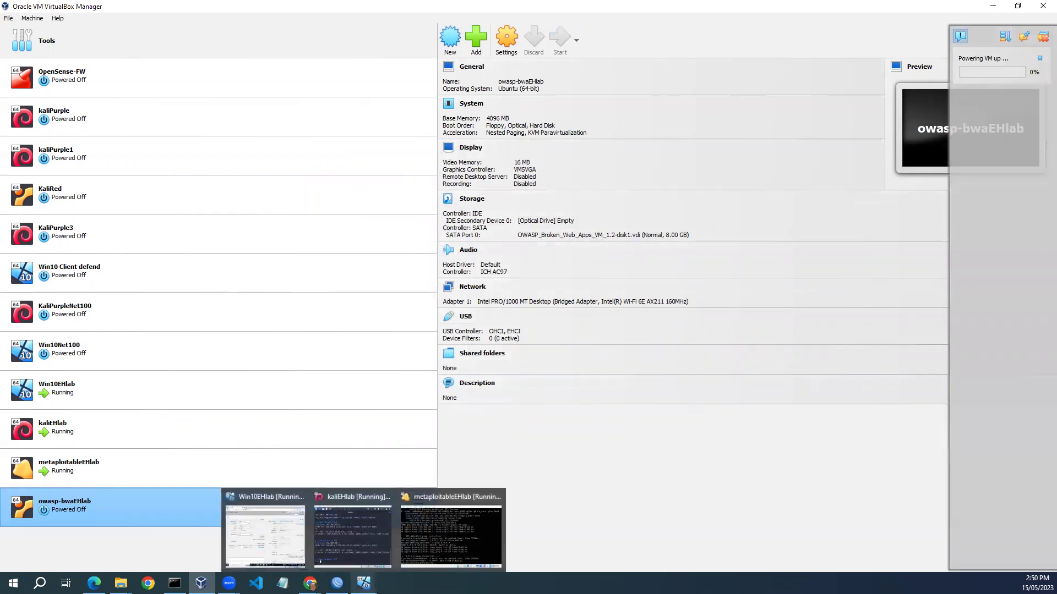
left_click(267, 543)
left_click(469, 555)
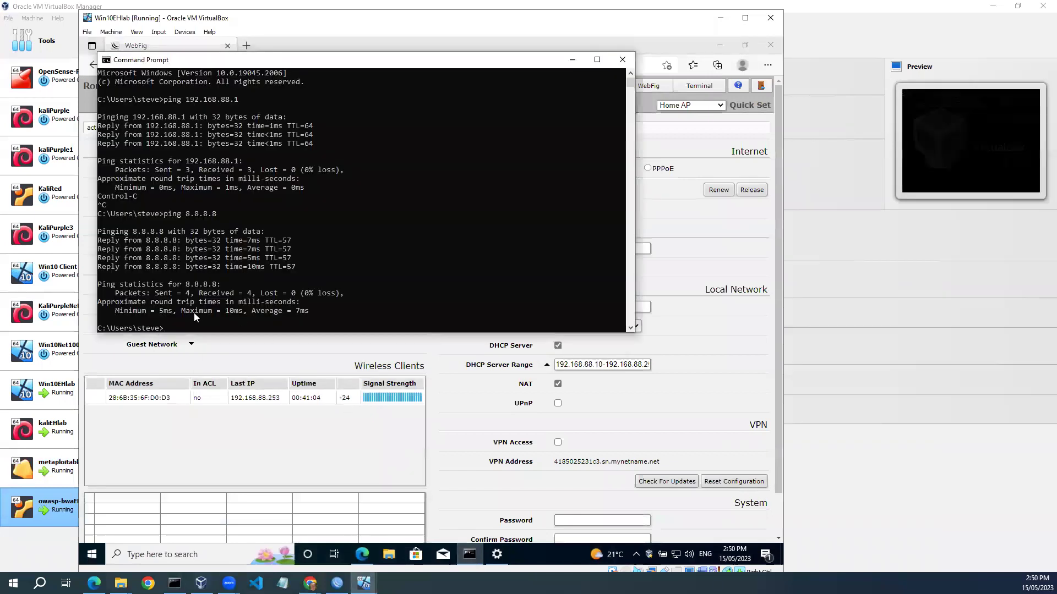
type("pinh 192.1")
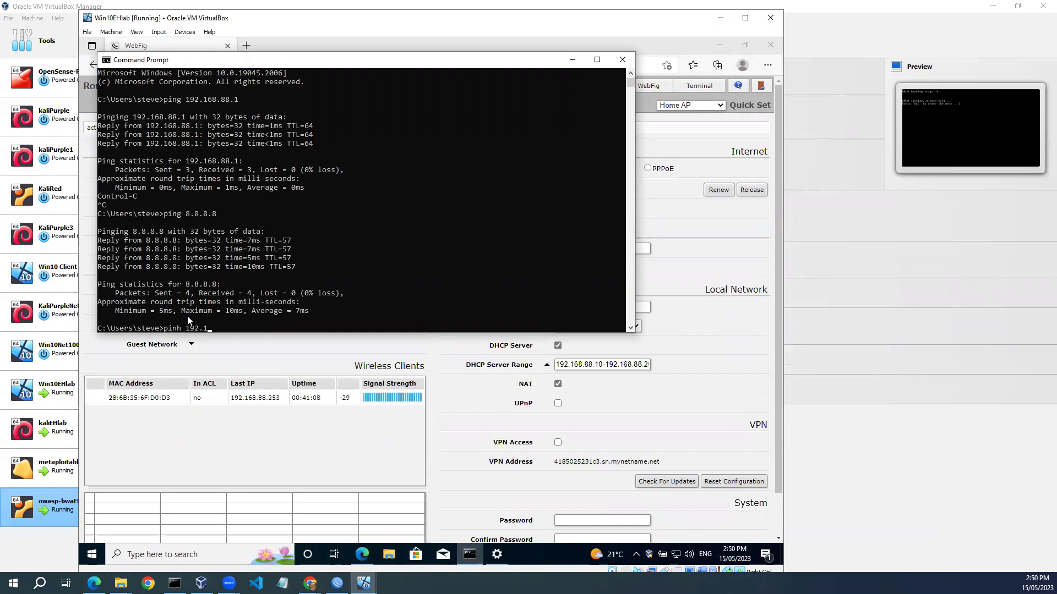
type("68.88.1")
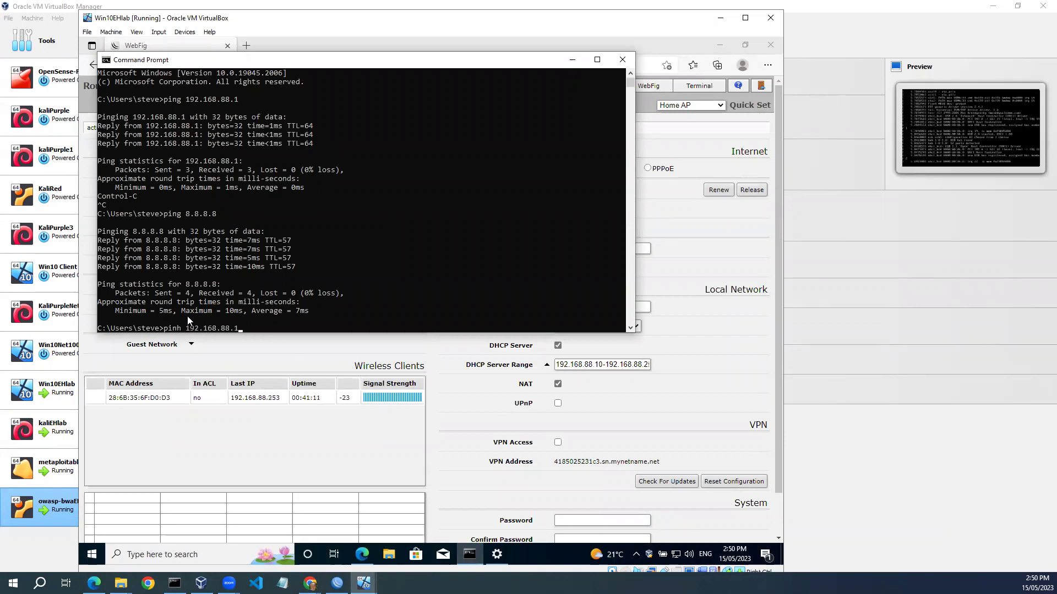
key("Return")
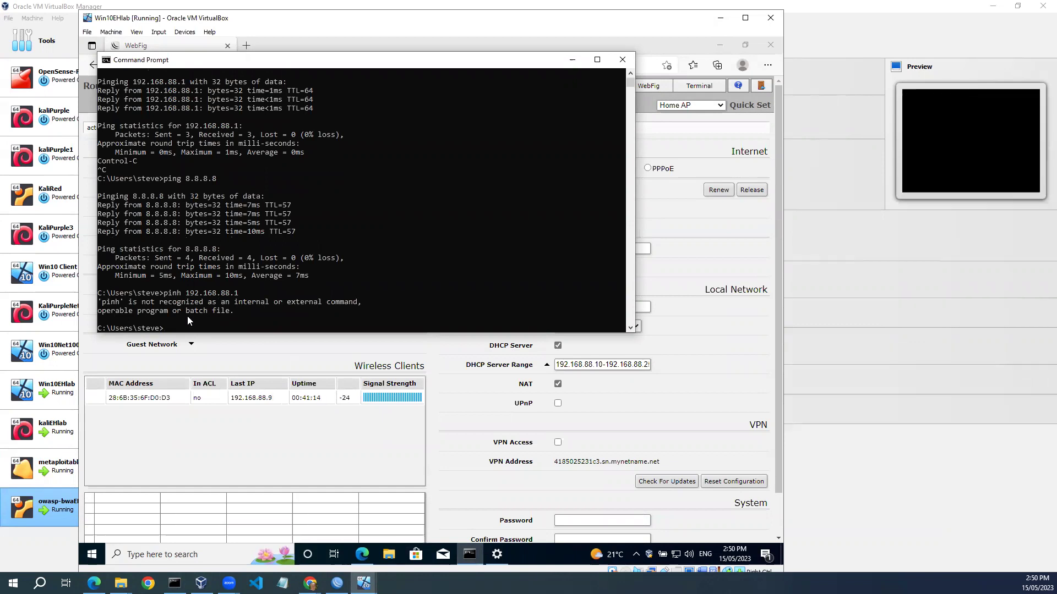
Correct the typo and ping 192.168.88.1: 2 sent, 2 received, 0% loss.
key("Up")
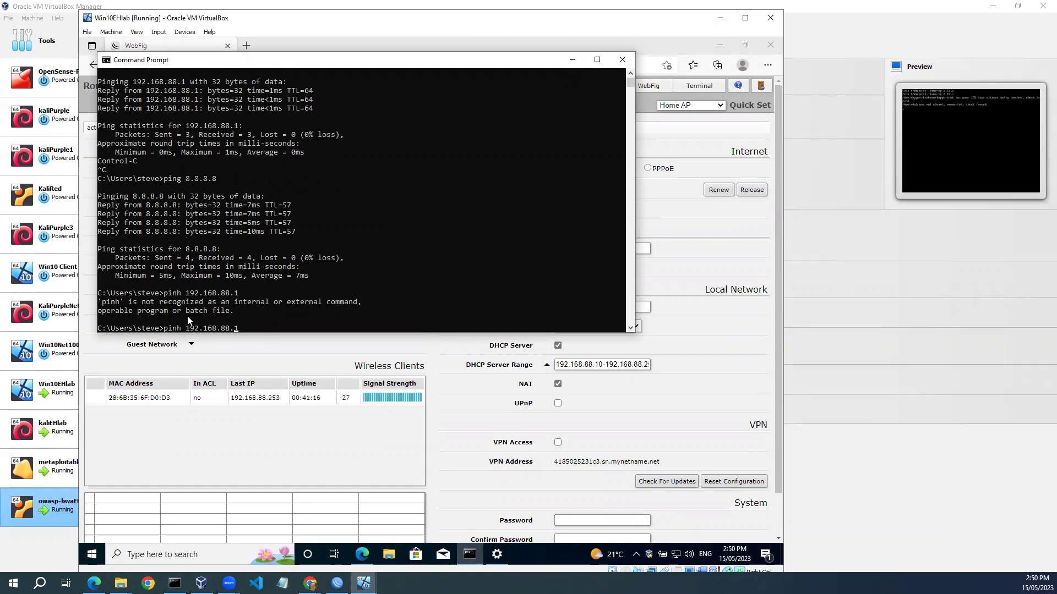
key("Left")
key("Left")
key("Left")
key("Left")
key("Left")
key("Left")
key("Left")
key("Left")
key("Left")
key("Left")
key("Left")
key("Left")
key("Left")
key("BackSpace")
type("g")
key("Return")
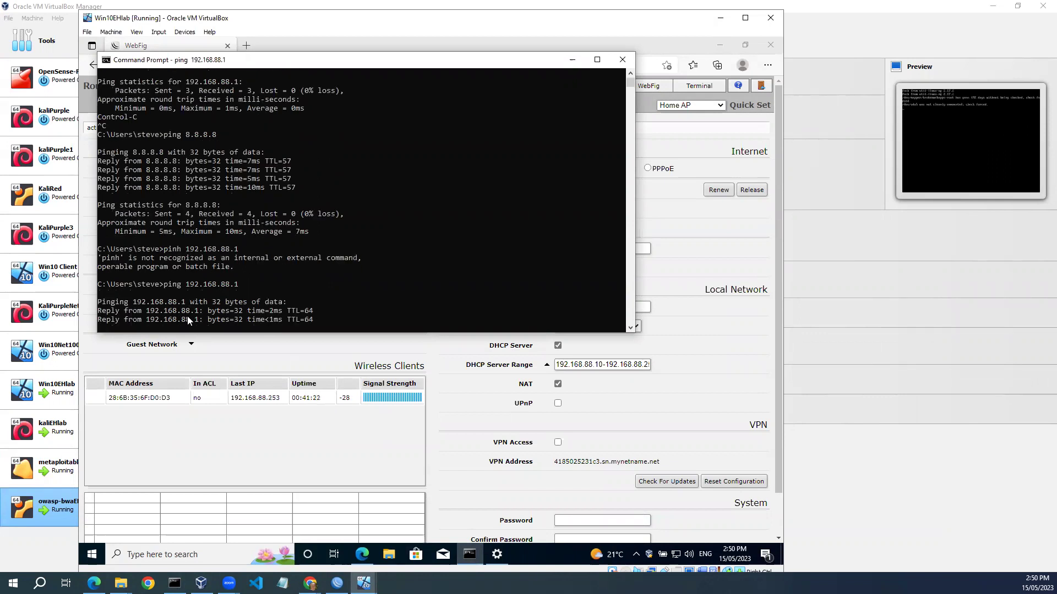
key("ctrl+c")
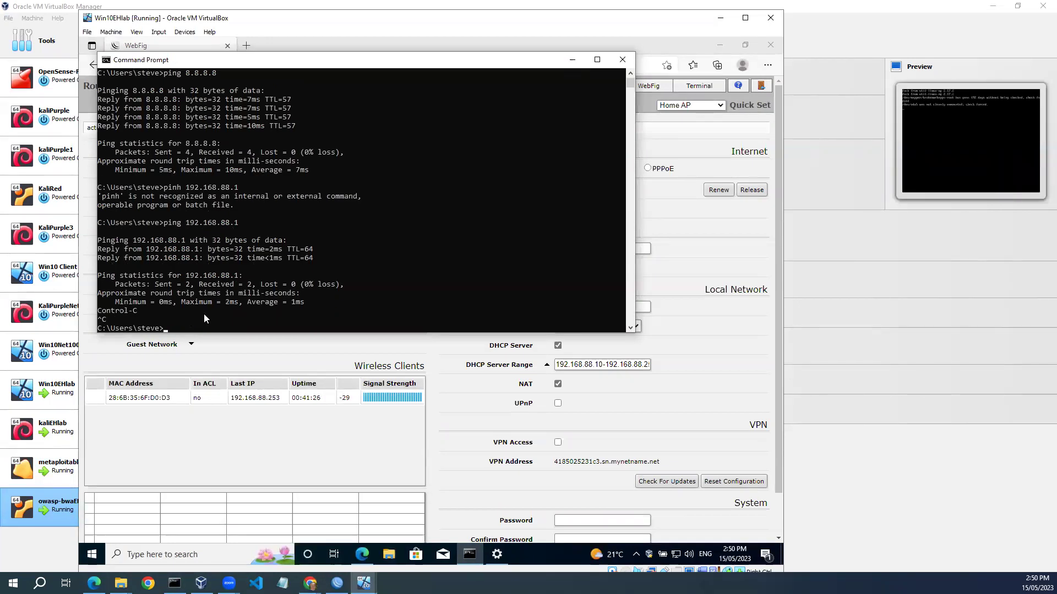
mouse_move(337, 583)
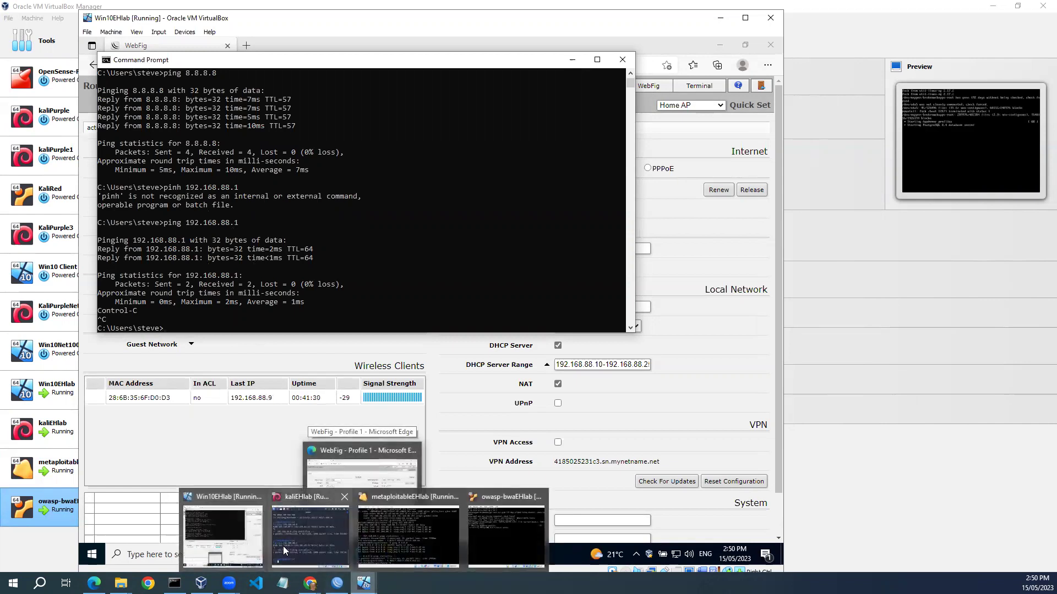
left_click(283, 546)
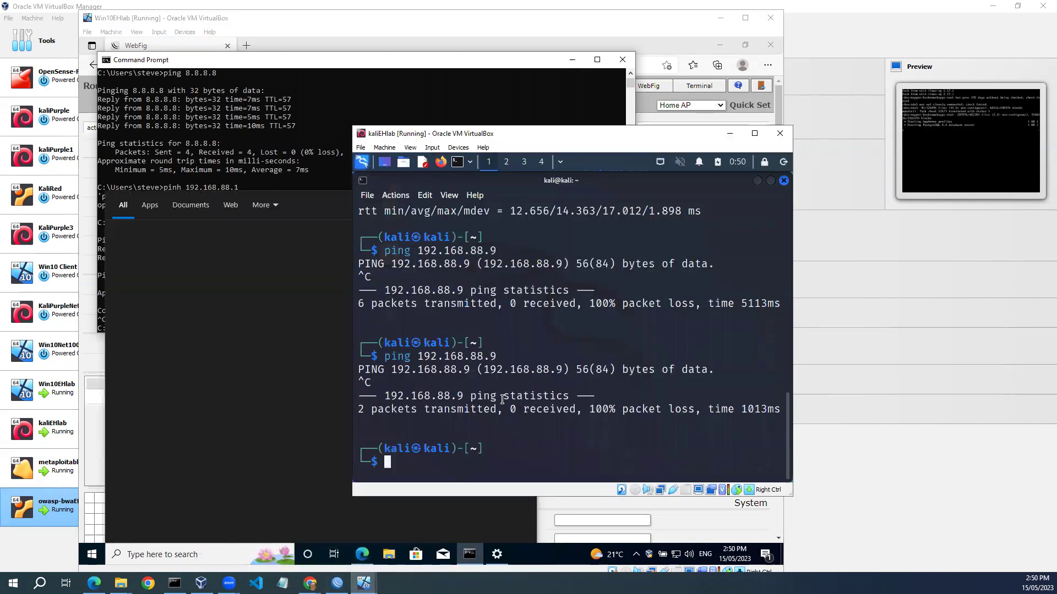
Run ip a in Kali and note its eth0 address 192.168.88.252.
type("ip a")
key("Return")
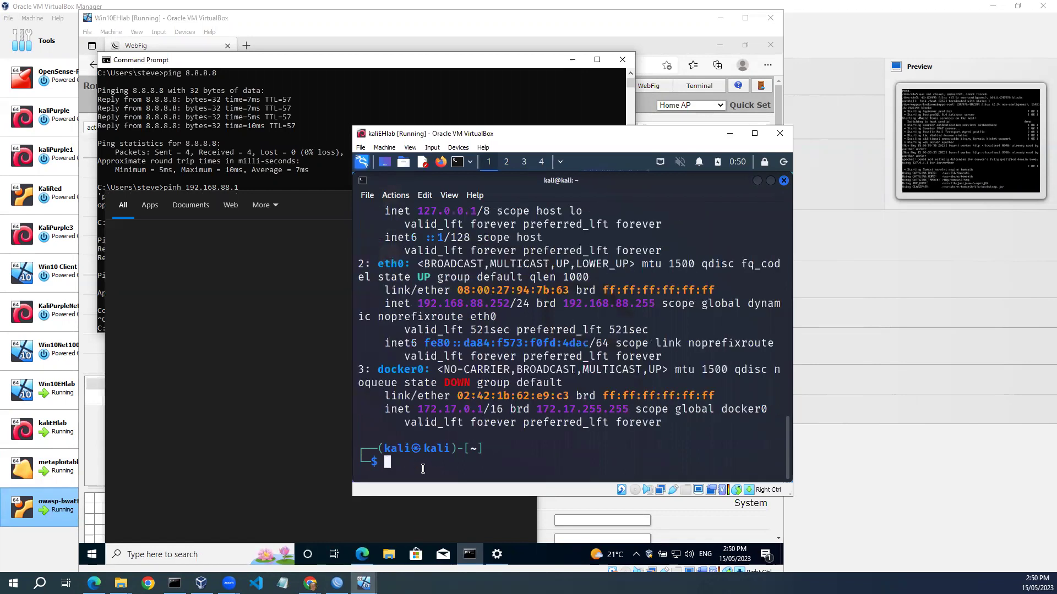
left_click_drag(423, 306, 510, 305)
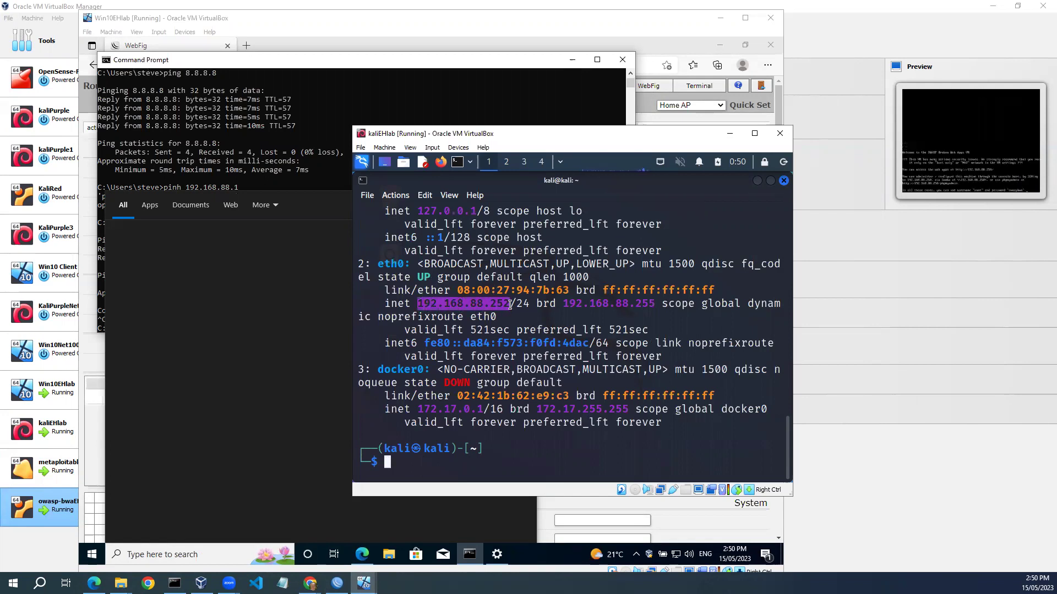
left_click(291, 174)
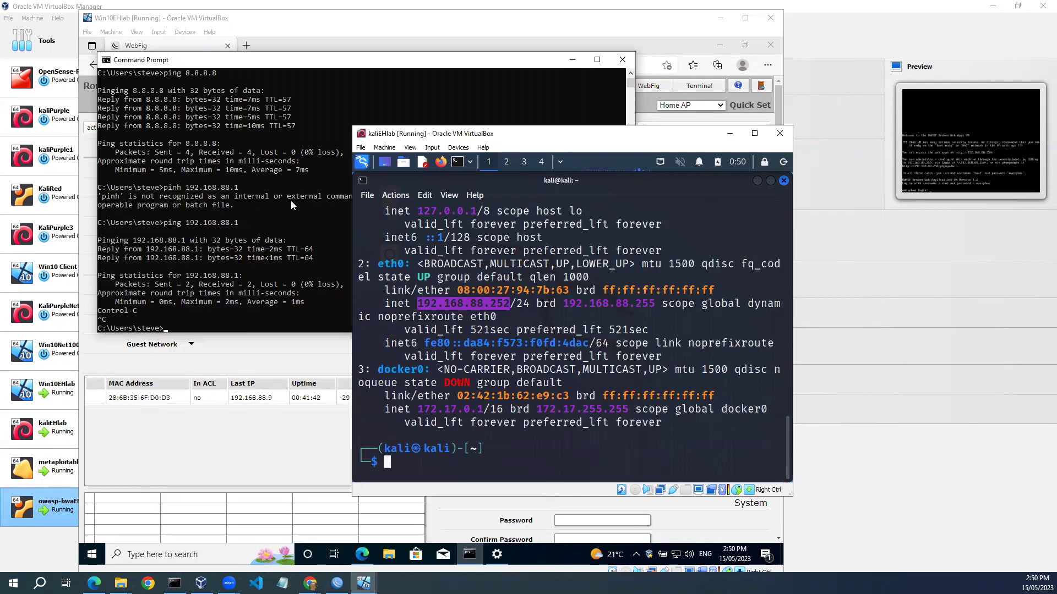
Ping Kali at 192.168.88.252 from Win10's Command Prompt: 4 sent, 4 received, 0% loss.
left_click(169, 321)
key("Up")
key("BackSpace")
type("2.168.88.2")
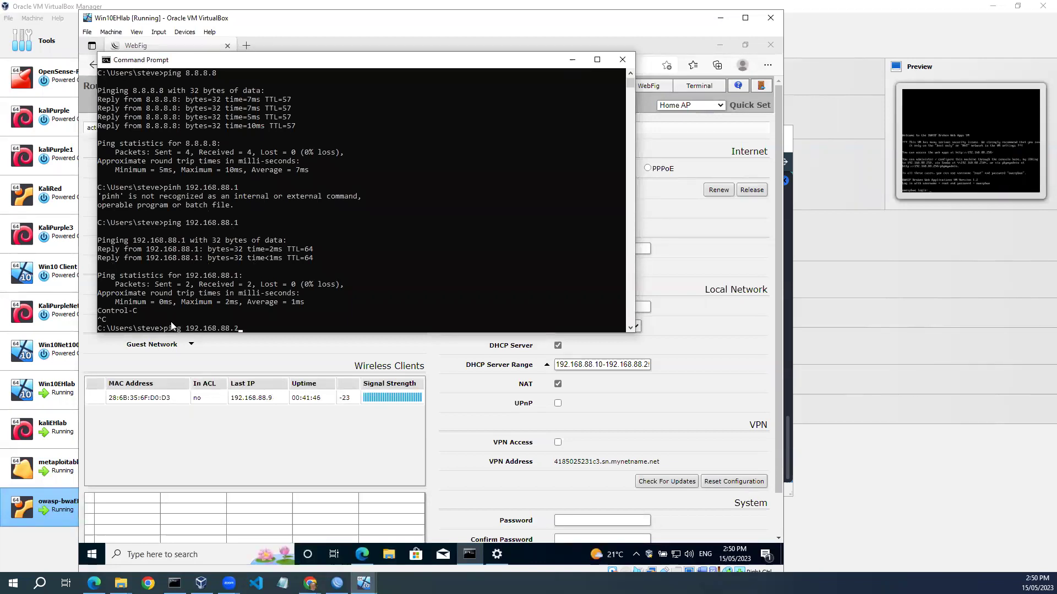
type("52")
key("Return")
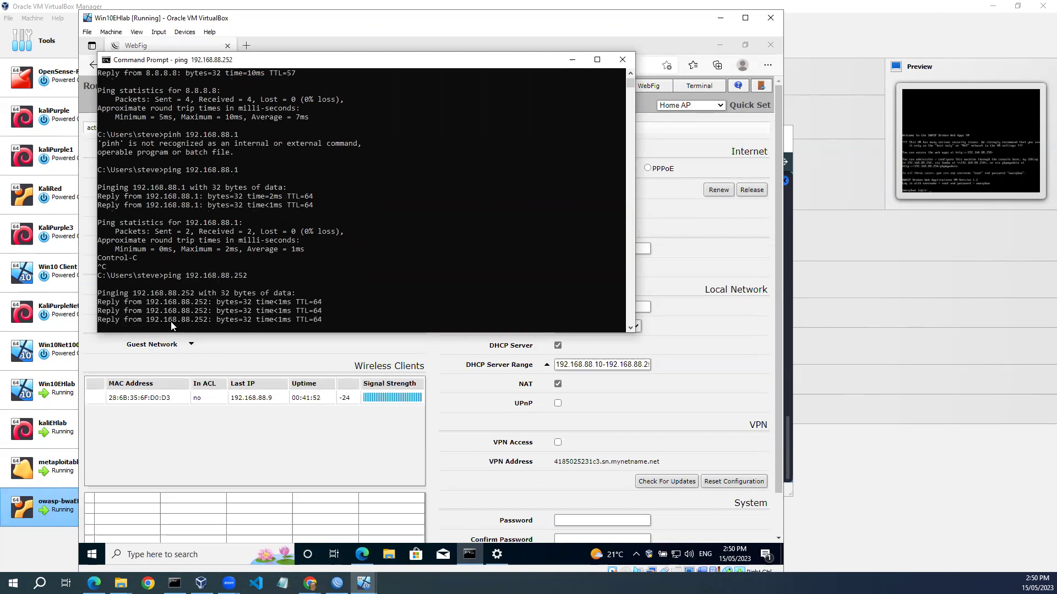
key("Return")
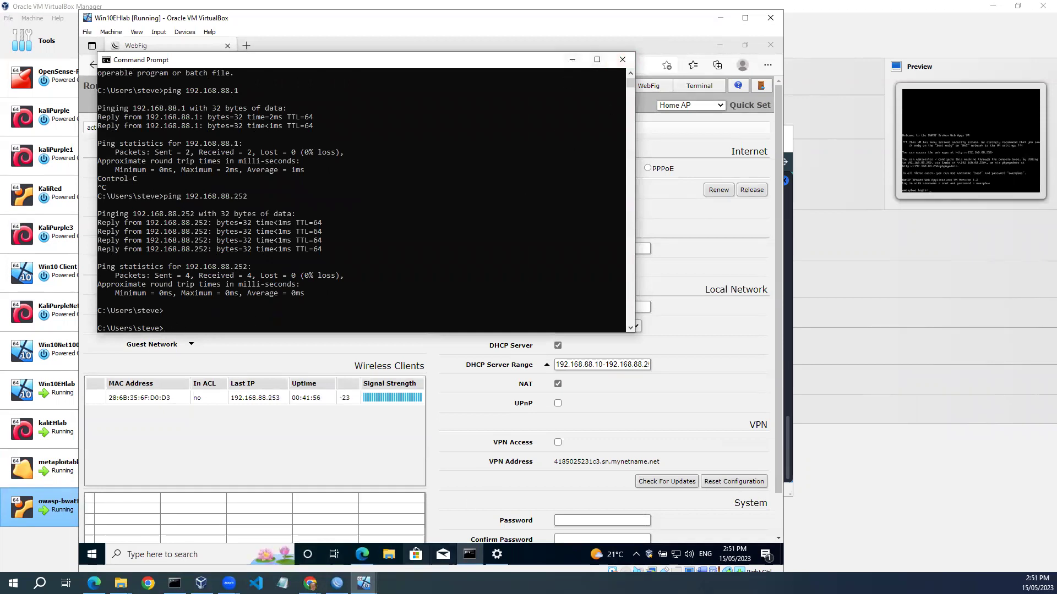
left_click(364, 582)
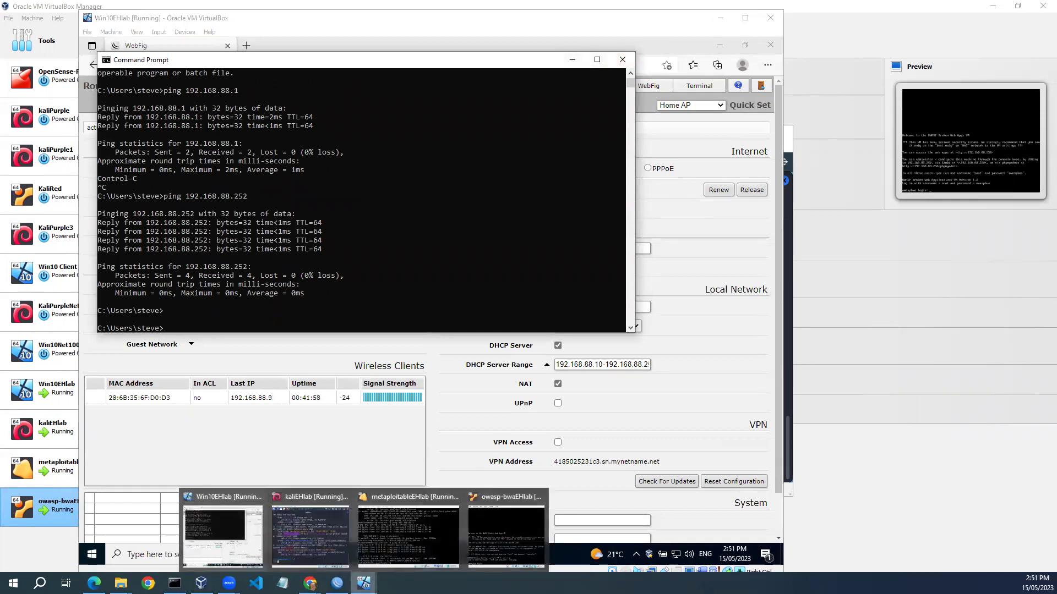
Log into owasp-bwaEHlab as root and ping the 192.168.88.1 router.
left_click(506, 529)
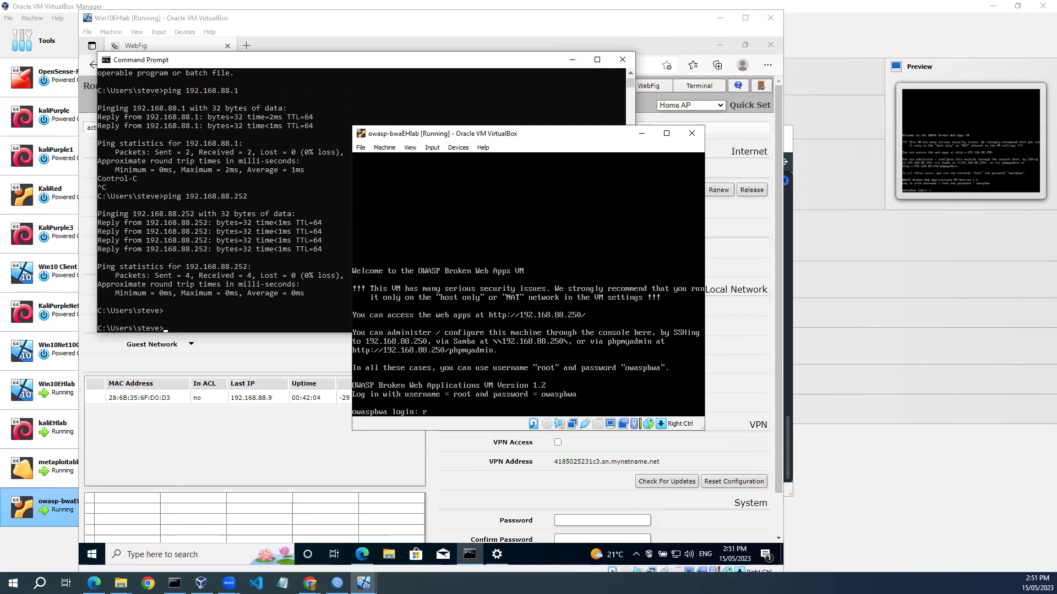
key("Return")
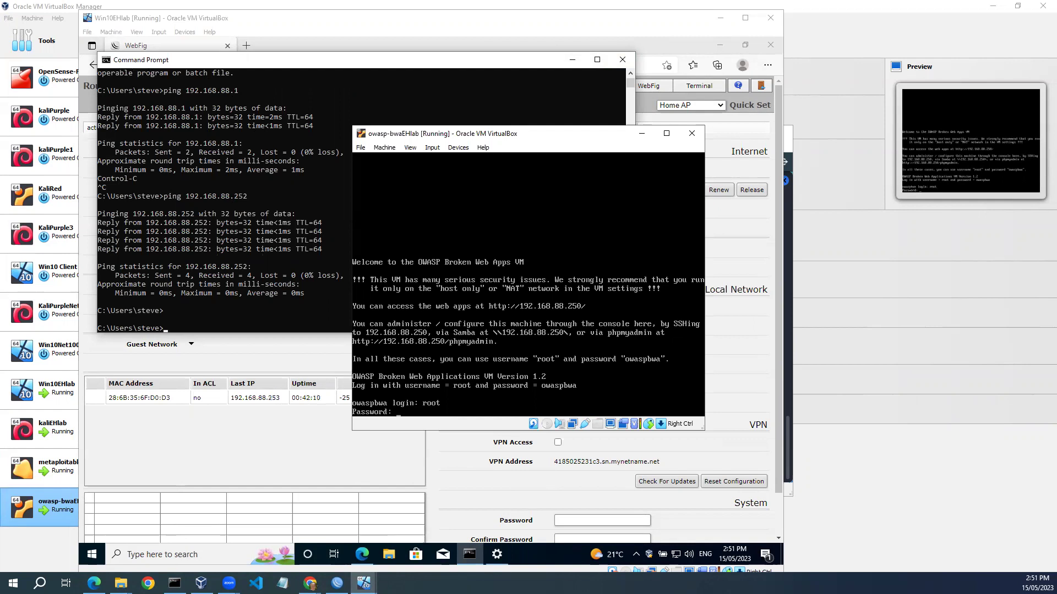
key("Return")
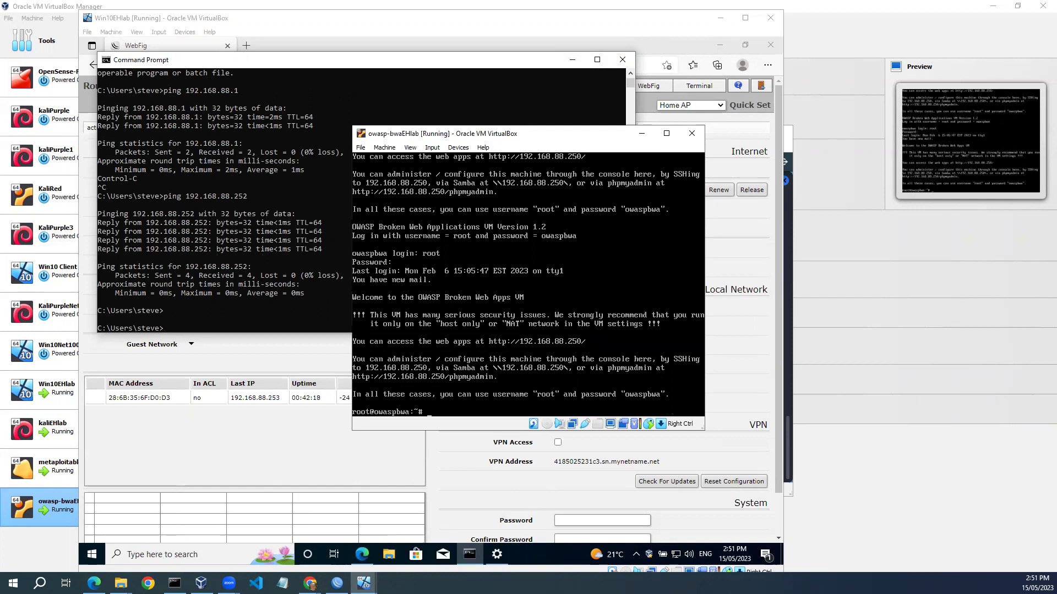
type("in")
type("192.168.88.1")
key("Return")
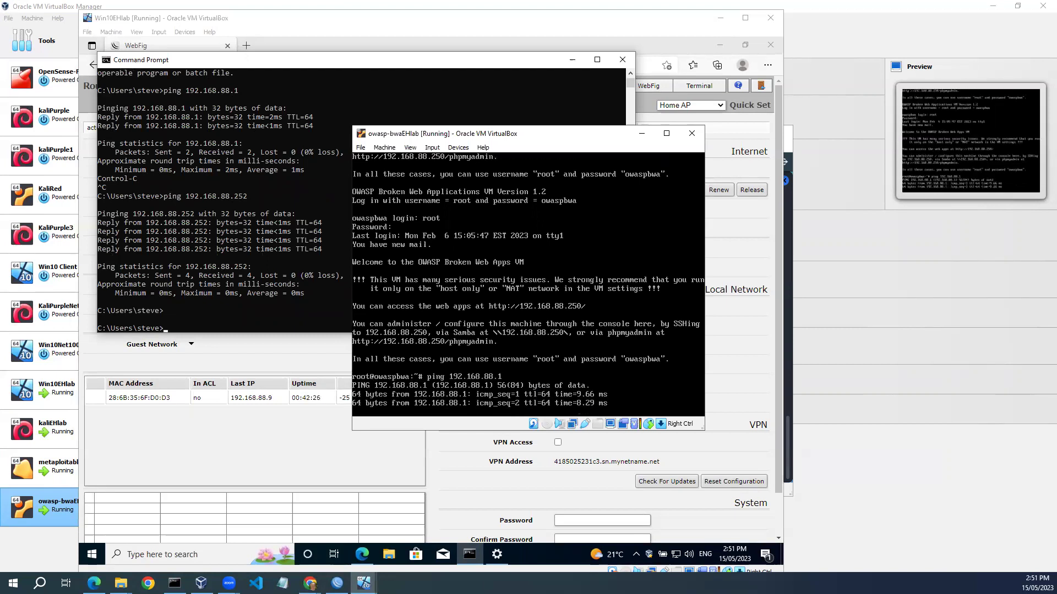
key("ctrl+c")
Ping Kali at 192.168.88.252 and then 8.8.8.8, both with 0% loss.
key("Up")
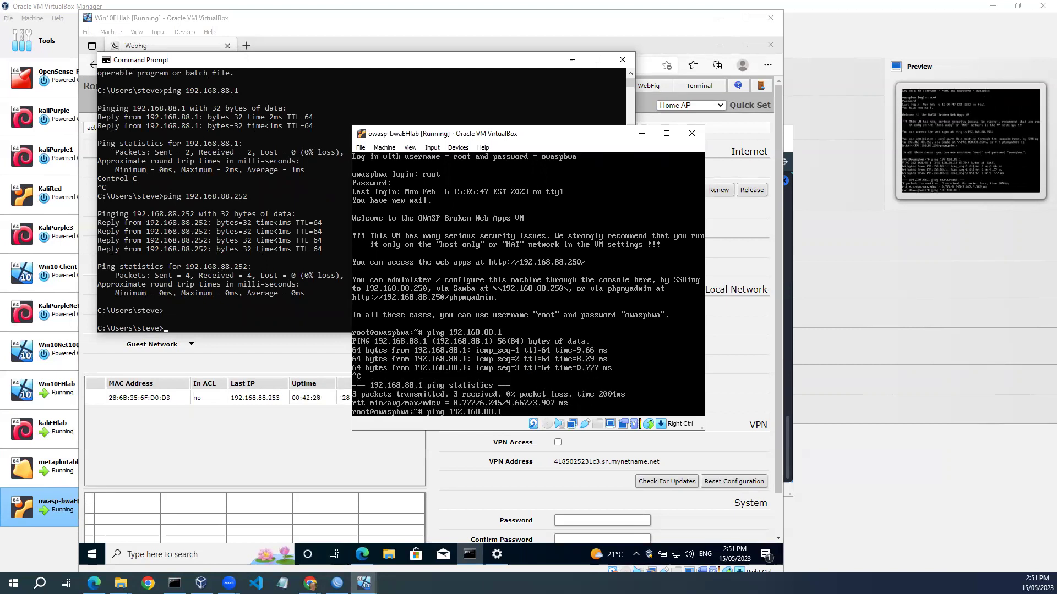
key("BackSpace")
type("252")
key("Return")
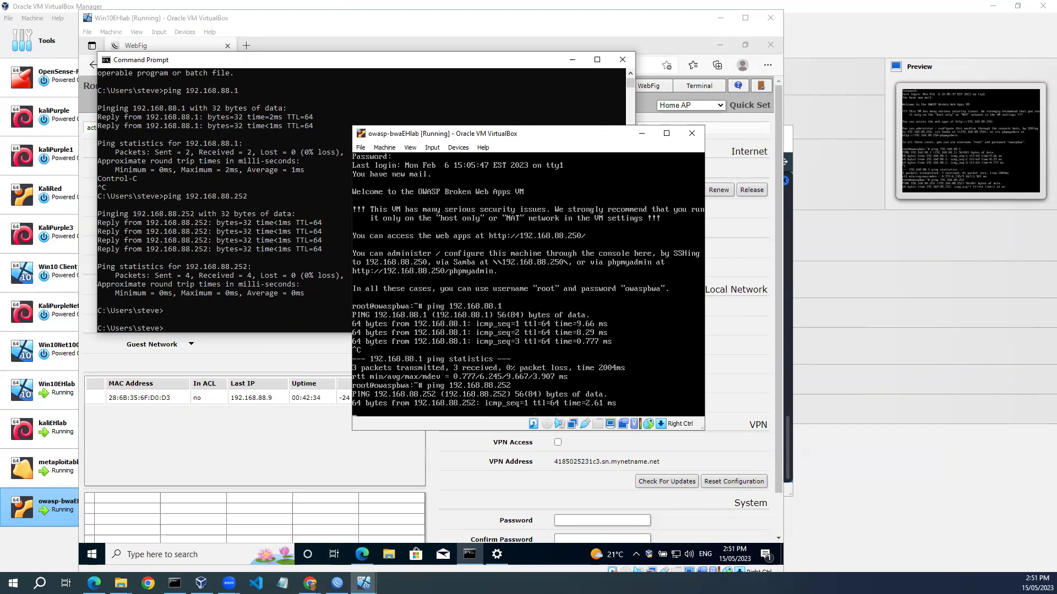
key("ctrl+c")
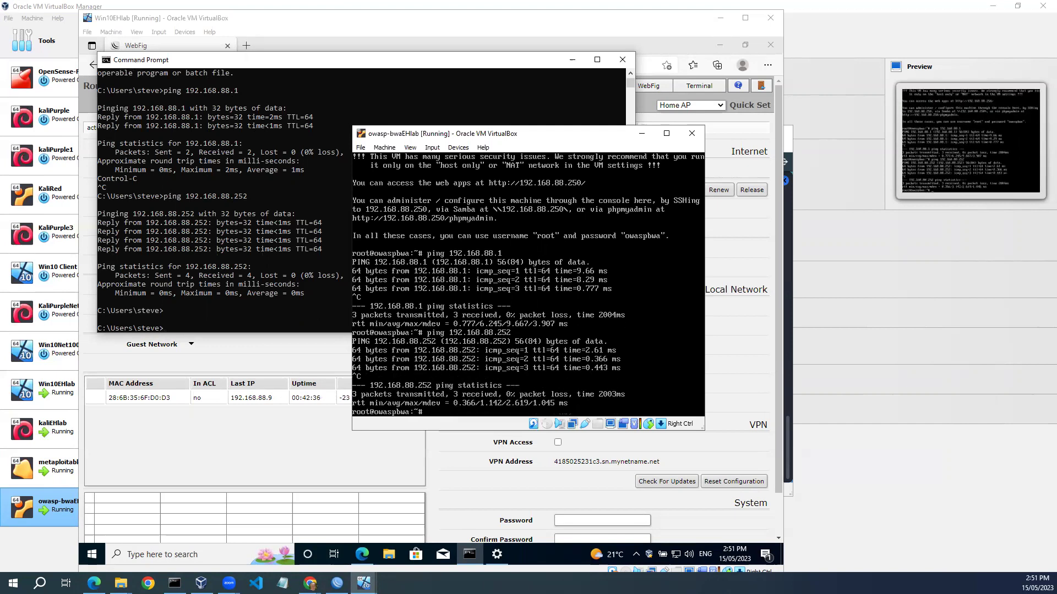
key("Up")
key("BackSpace")
key("BackSpace")
key("BackSpace")
key("BackSpace")
key("BackSpace")
key("BackSpace")
key("BackSpace")
key("BackSpace")
key("BackSpace")
key("BackSpace")
key("BackSpace")
key("BackSpace")
key("BackSpace")
key("BackSpace")
type("8.8.8.8")
key("Return")
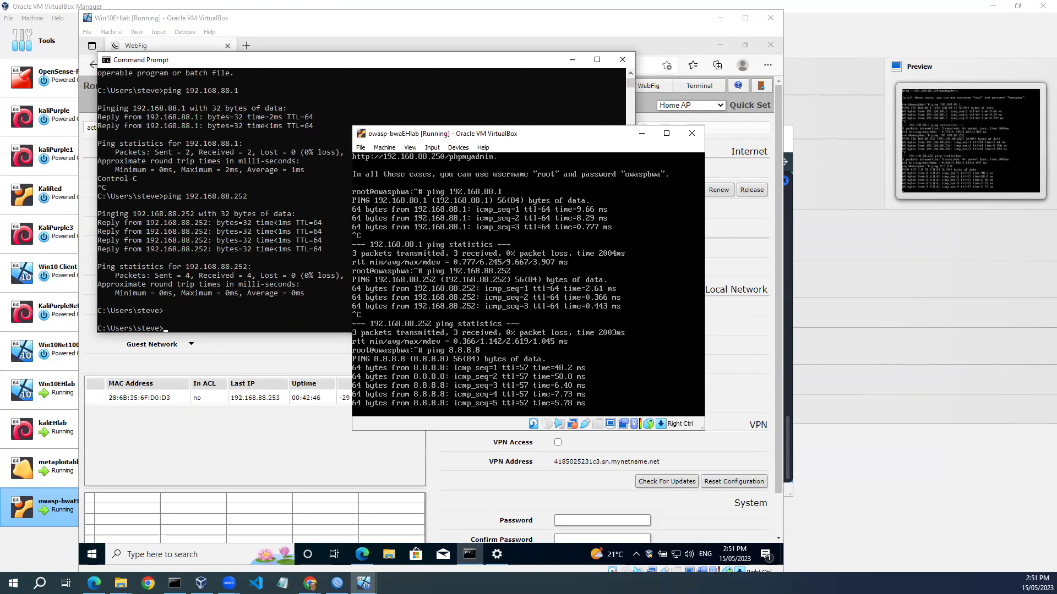
key("ctrl+c")
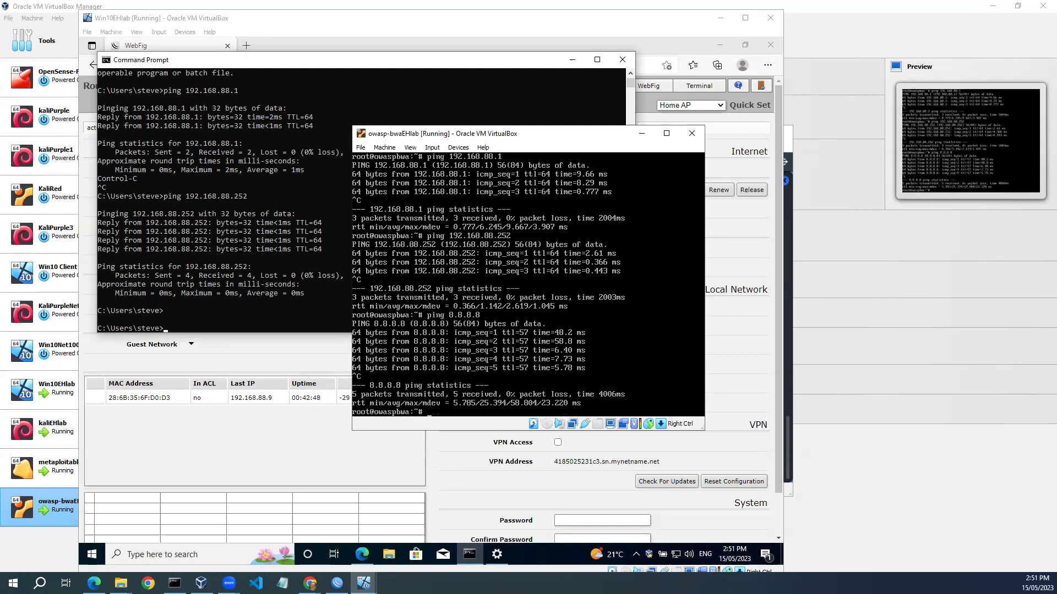